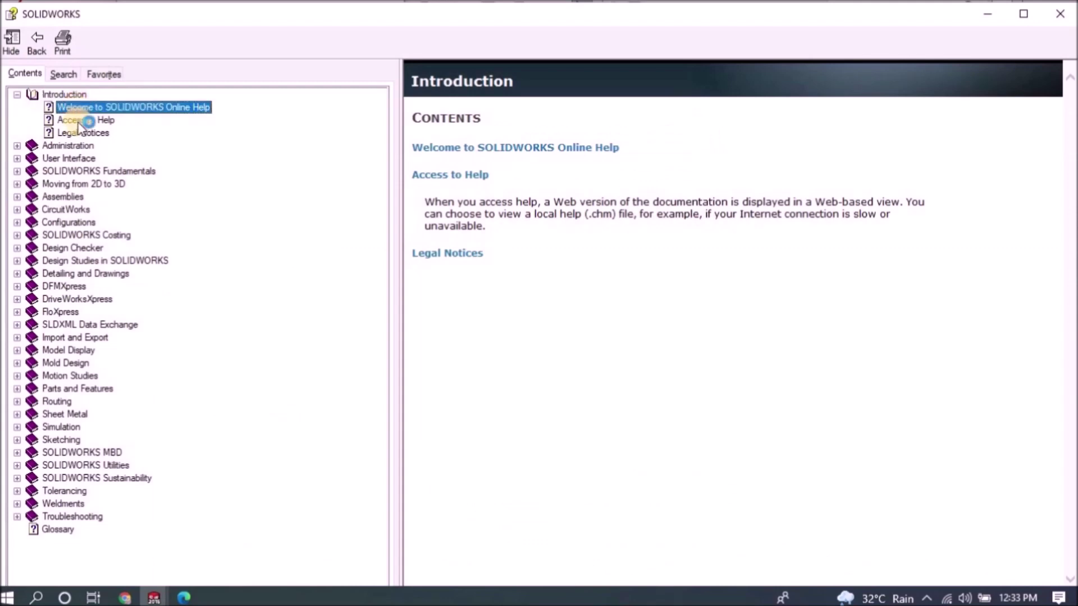
- Browse Help's Access to Help, Legal Notices and Installation Guide topics, then orbit the Control Arm
click(79, 120)
click(82, 133)
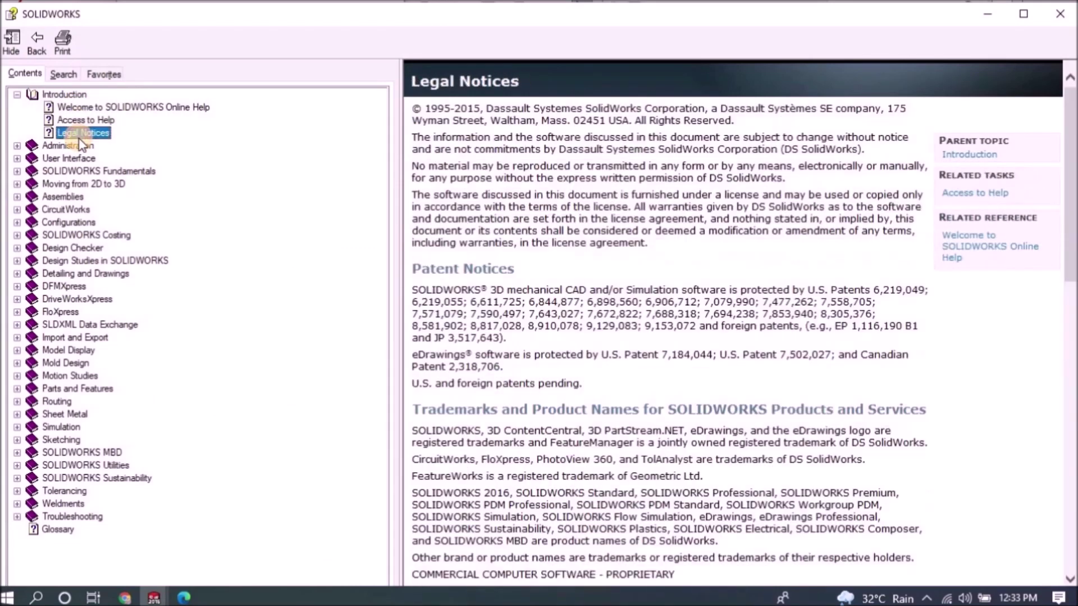
click(18, 146)
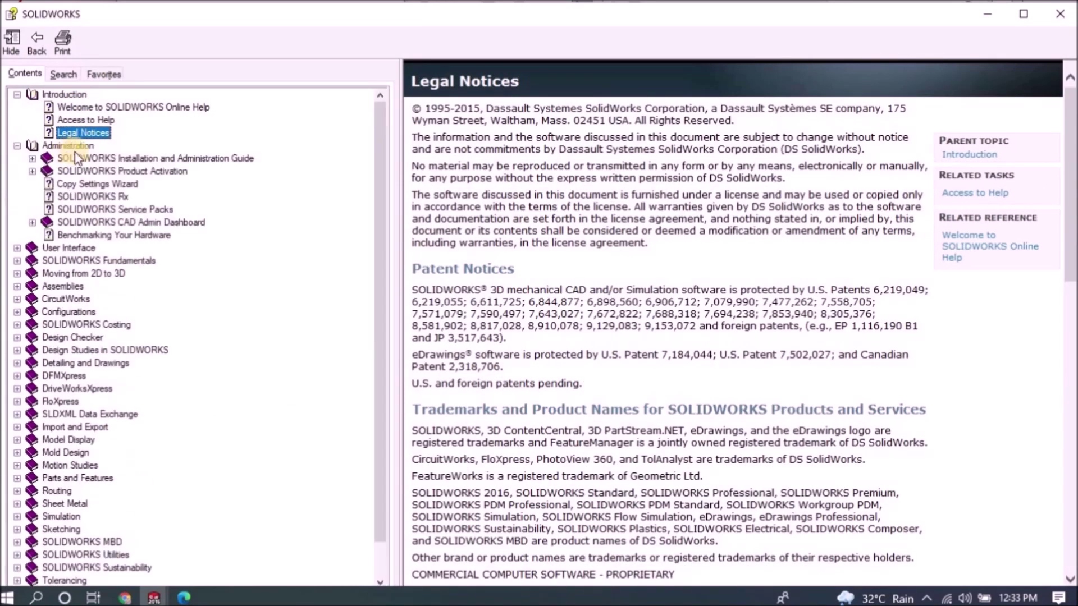
click(32, 158)
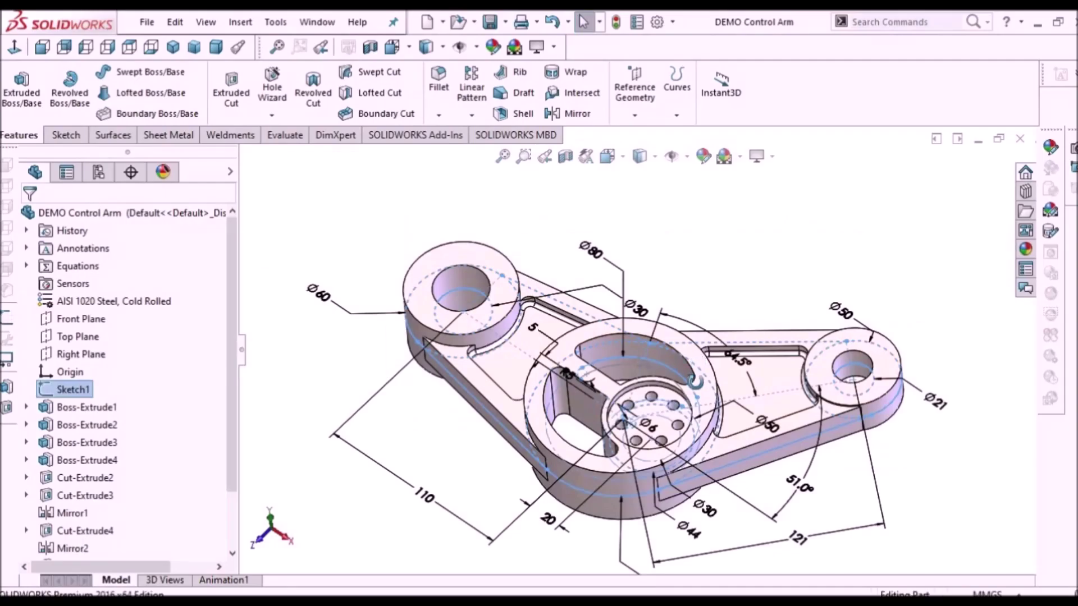
mouse_move(702, 283)
middle_down()
mouse_move(723, 292)
mouse_move(783, 272)
mouse_move(811, 313)
mouse_move(696, 343)
mouse_move(682, 332)
mouse_move(726, 264)
middle_up()
- Orbit the boundary surface model and bring up options for the rubber grip component
key(Escape)
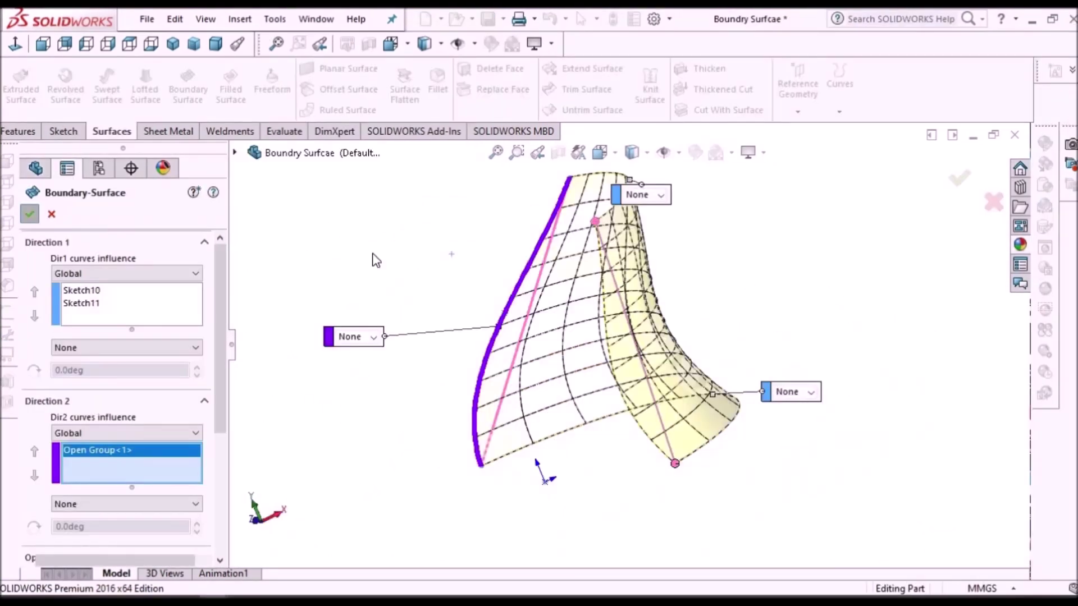
middle_drag(645, 344, 507, 330)
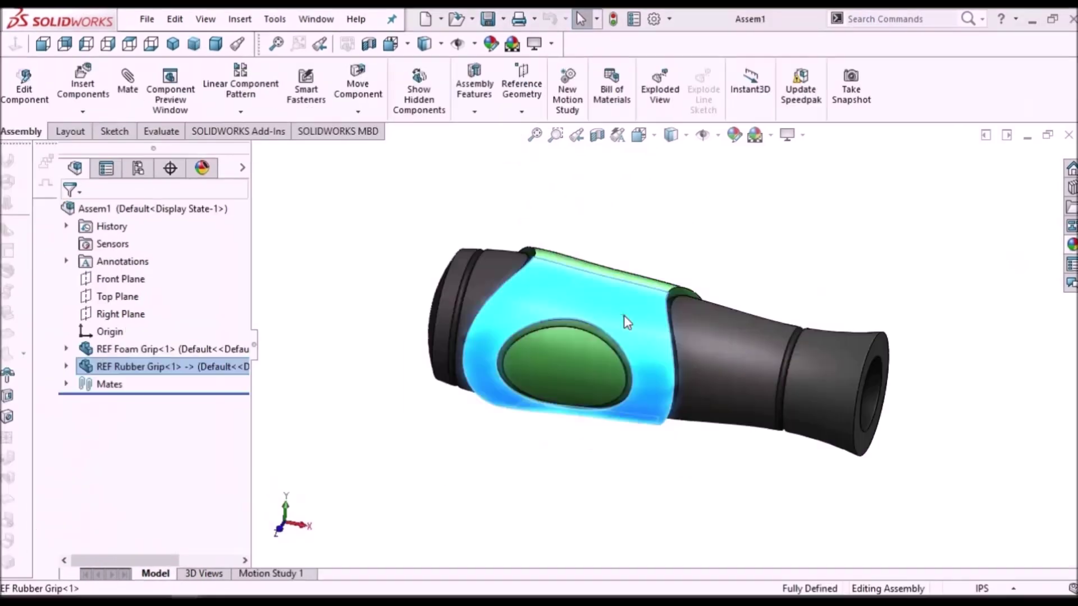
right_click(625, 320)
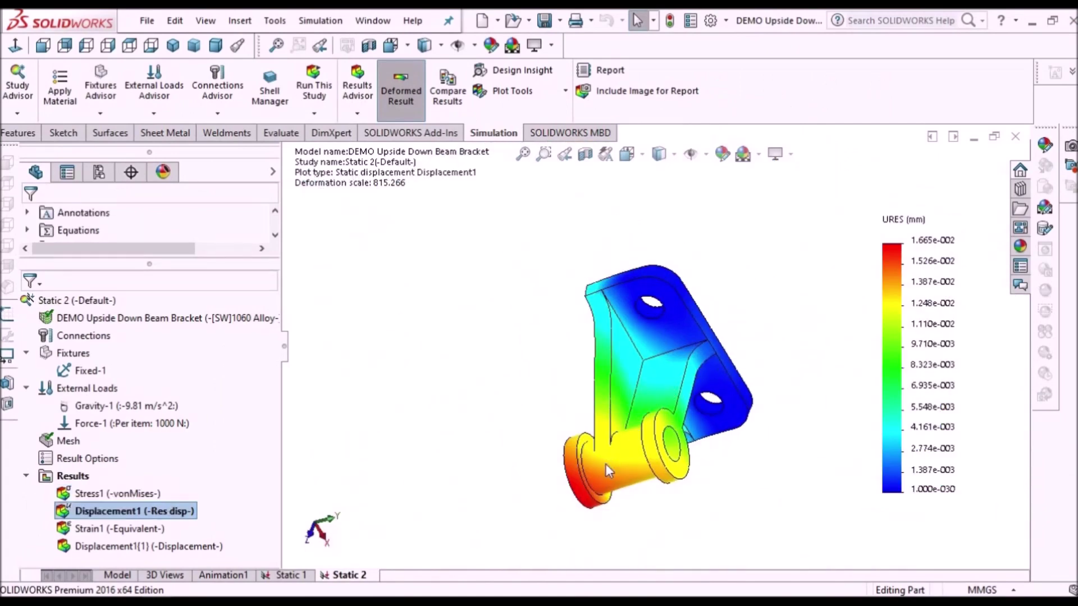
- Orbit the bracket's displacement plot, the perforated tube and the wavy Thicken1 surface
middle_drag(609, 471, 690, 516)
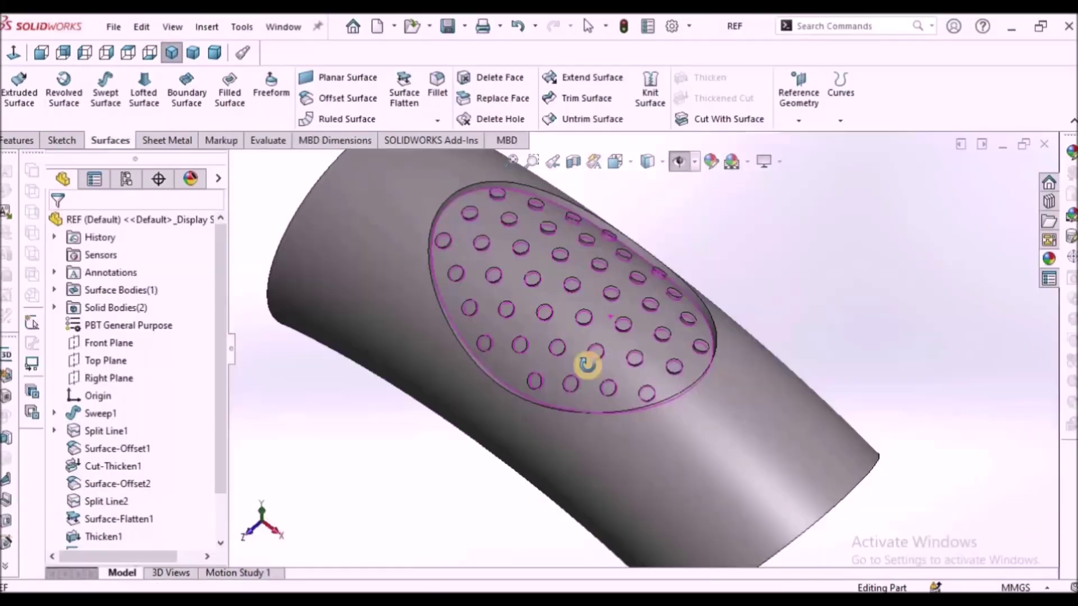
middle_drag(585, 363, 714, 348)
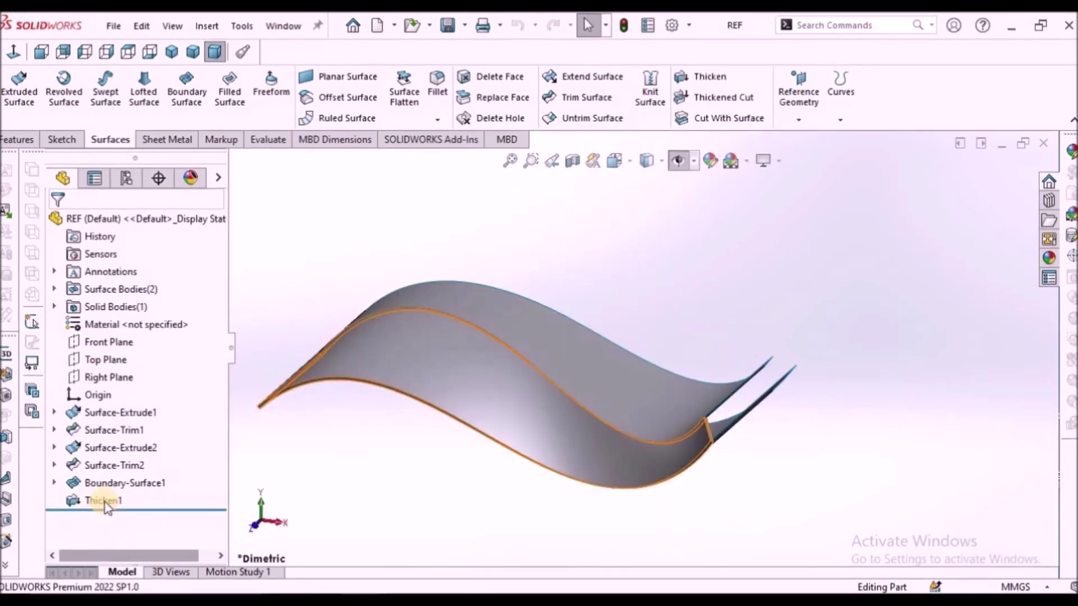
right_click(90, 499)
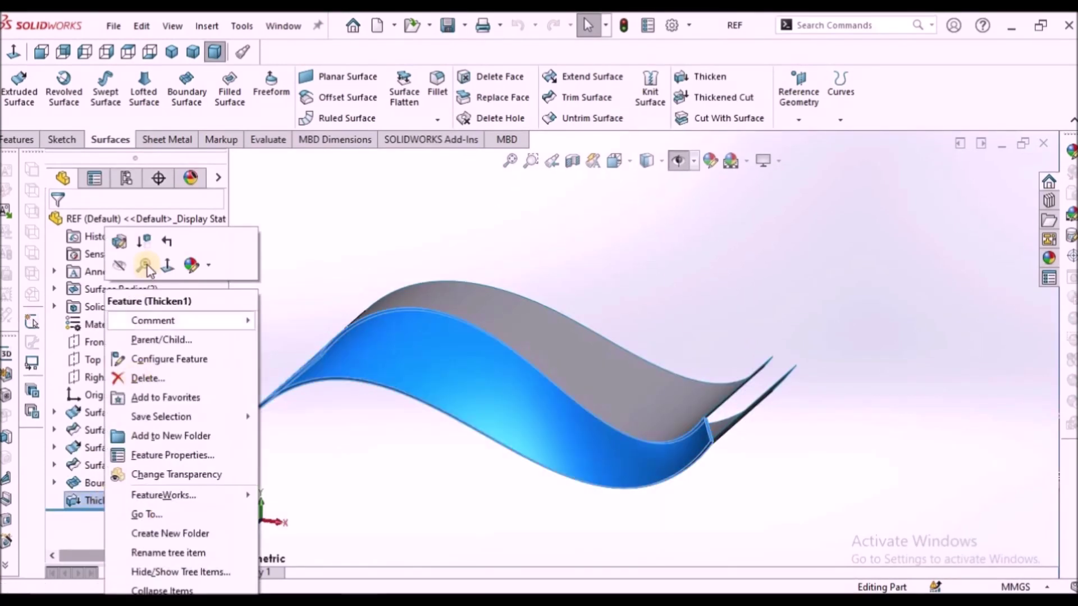
click(470, 248)
middle_drag(469, 248, 582, 351)
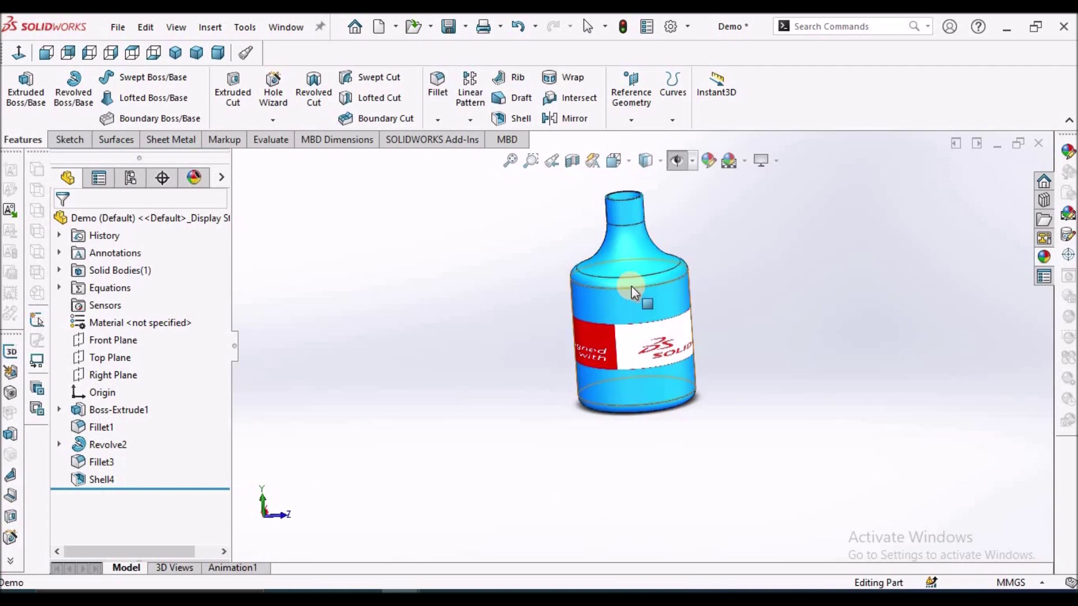
- Zoom and orbit the Demo bottle to view its label
scroll(632, 285, down, 3)
middle_drag(635, 331, 650, 404)
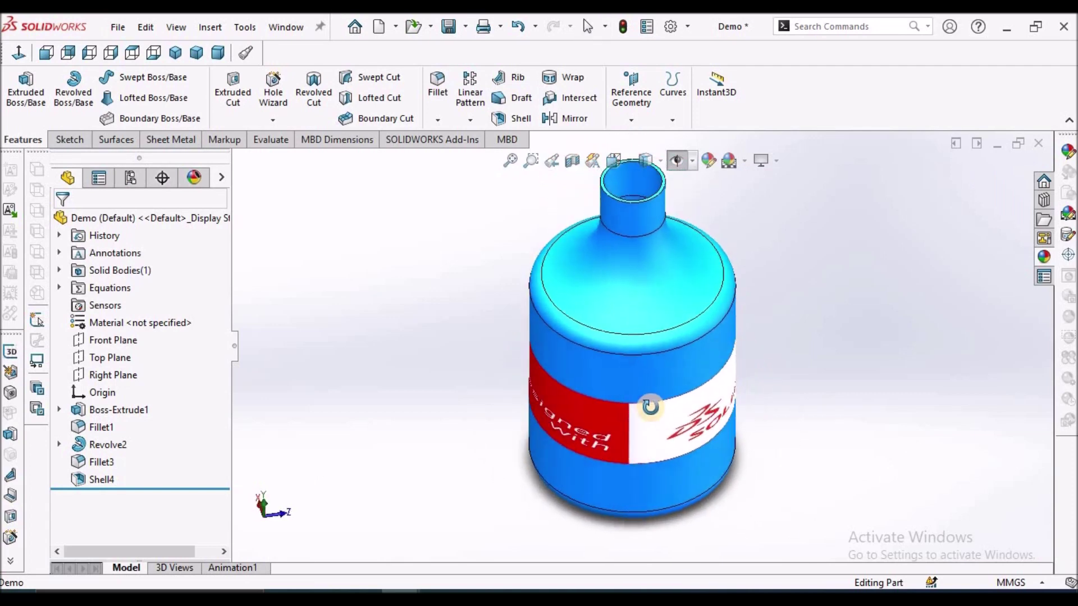
click(587, 27)
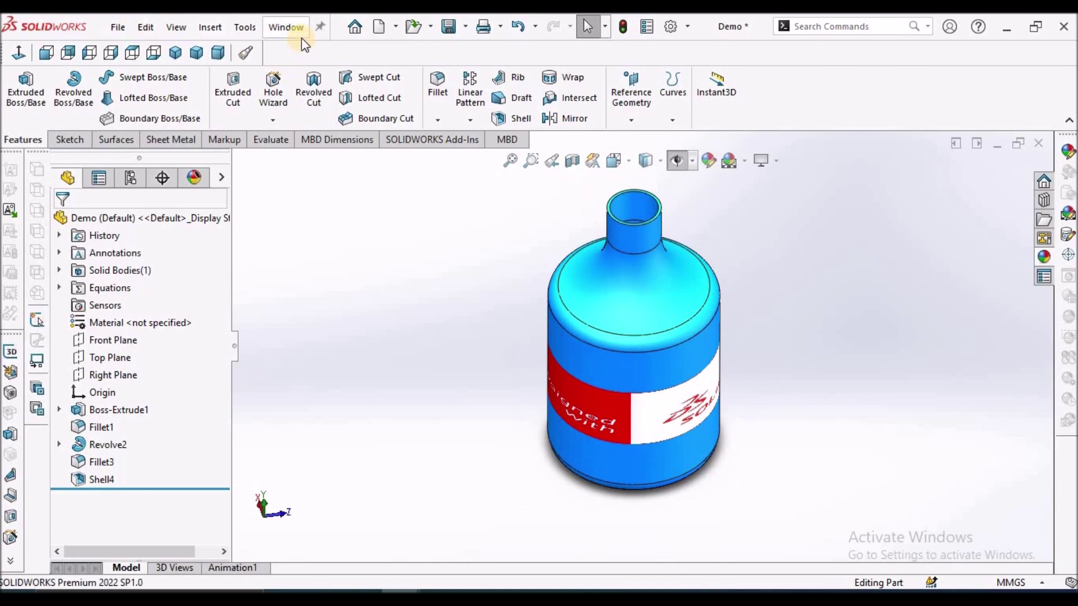
- Switch to the REF bottle and zoom and tilt the view to examine its Red Rose label
click(289, 30)
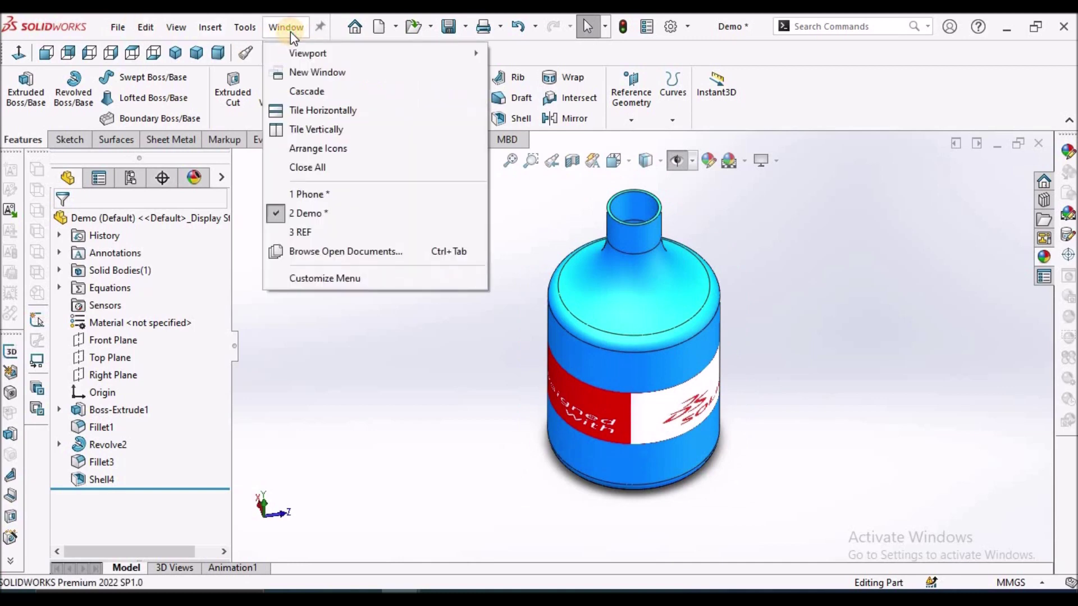
click(316, 239)
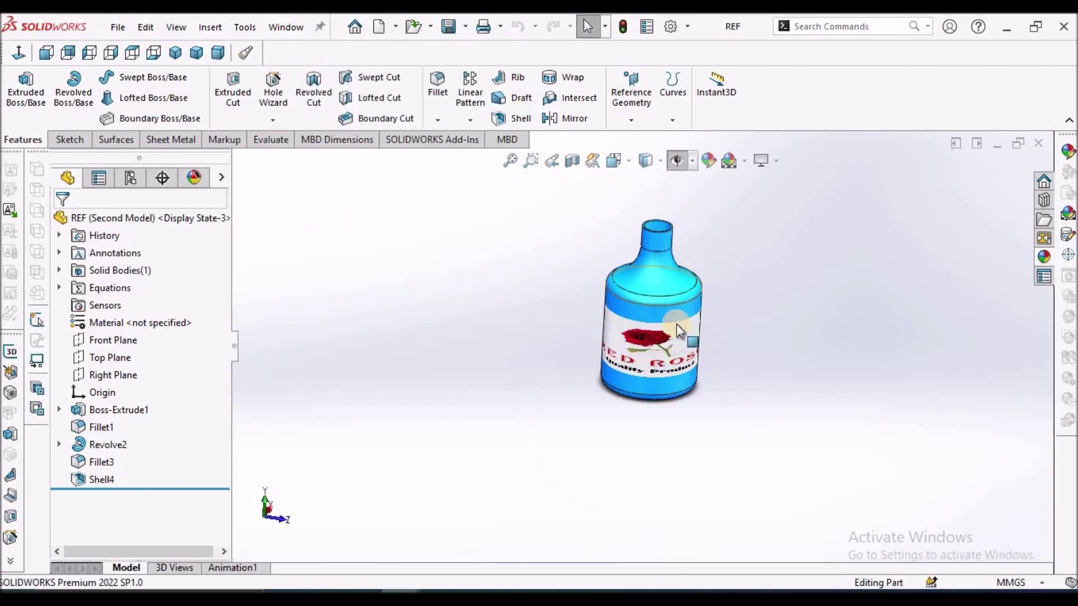
scroll(713, 362, down, 5)
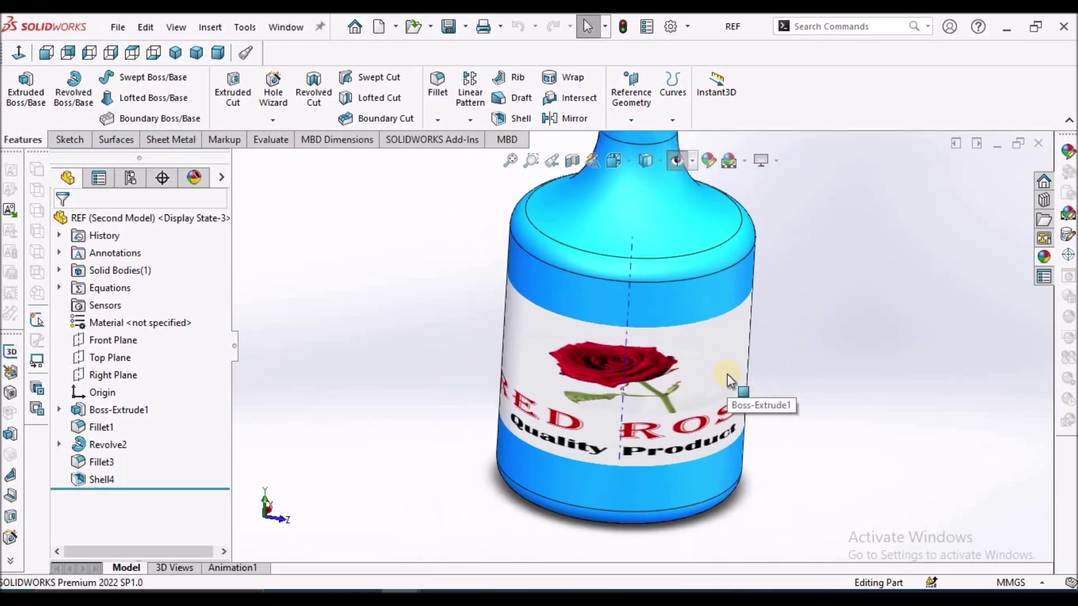
middle_drag(679, 317, 655, 291)
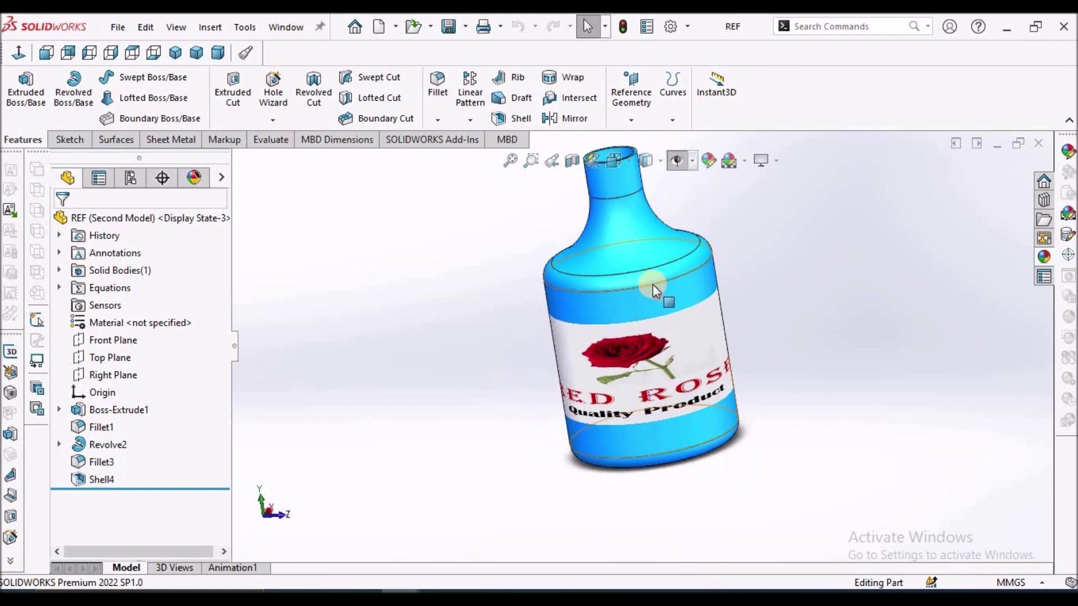
scroll(656, 290, down, 1)
click(286, 27)
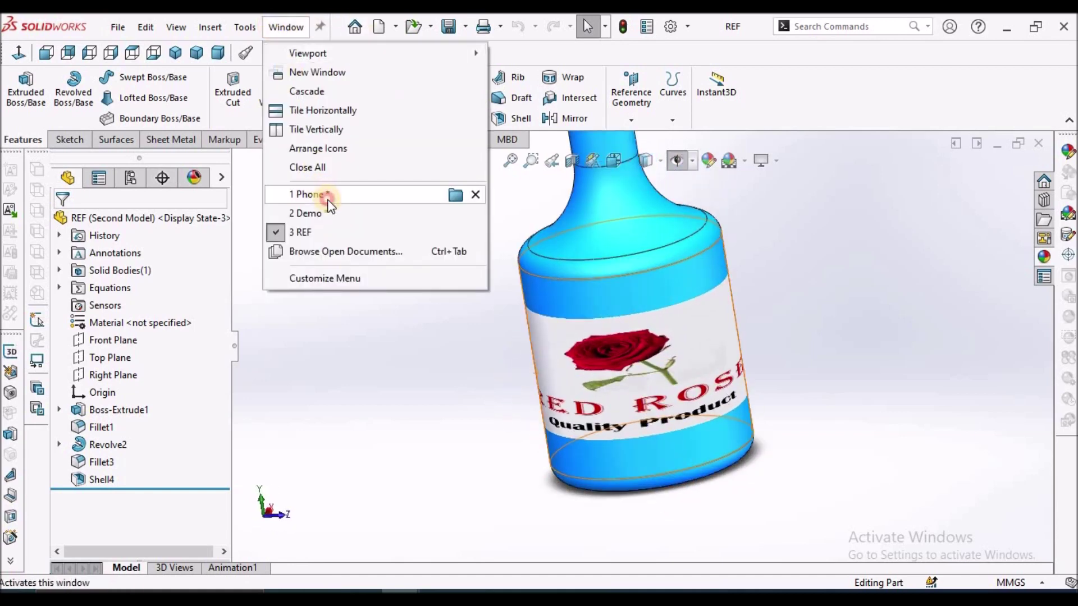
- Switch to the Phone model whose screen shows the sunflower image
click(309, 194)
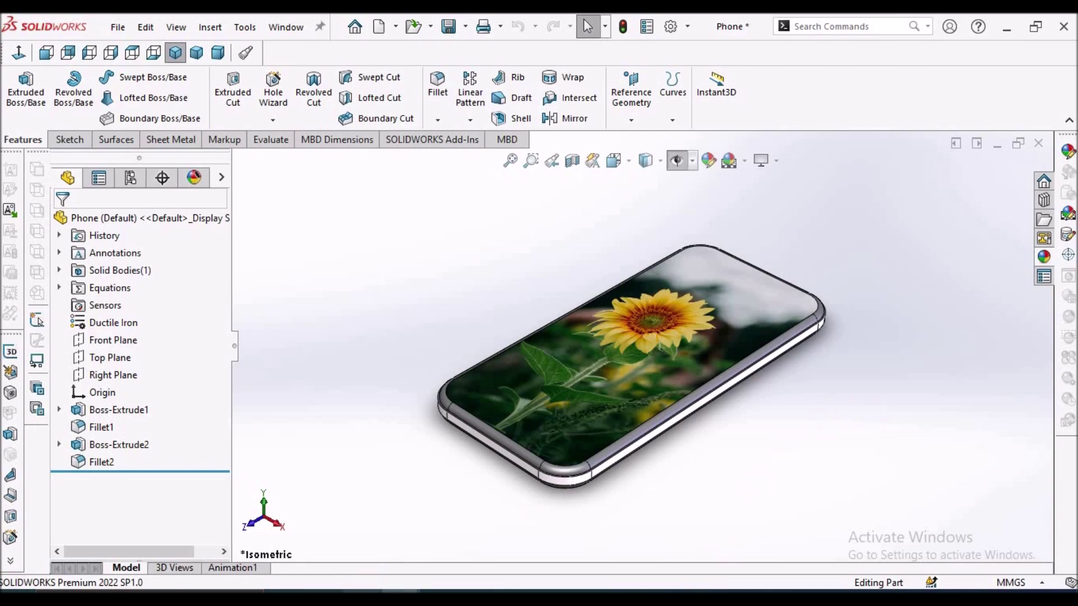
- Switch over to the browser showing the WENTE wine-bottle photo
key(alt+Tab)
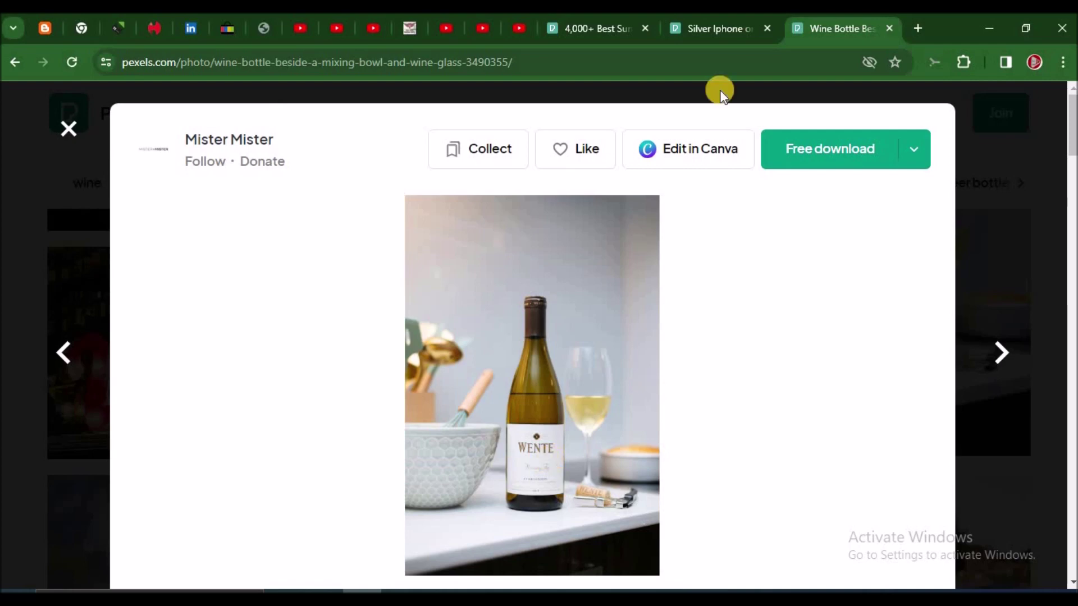
- View the silver iPhone photo, then browse the Pexels sunflower search results
click(715, 31)
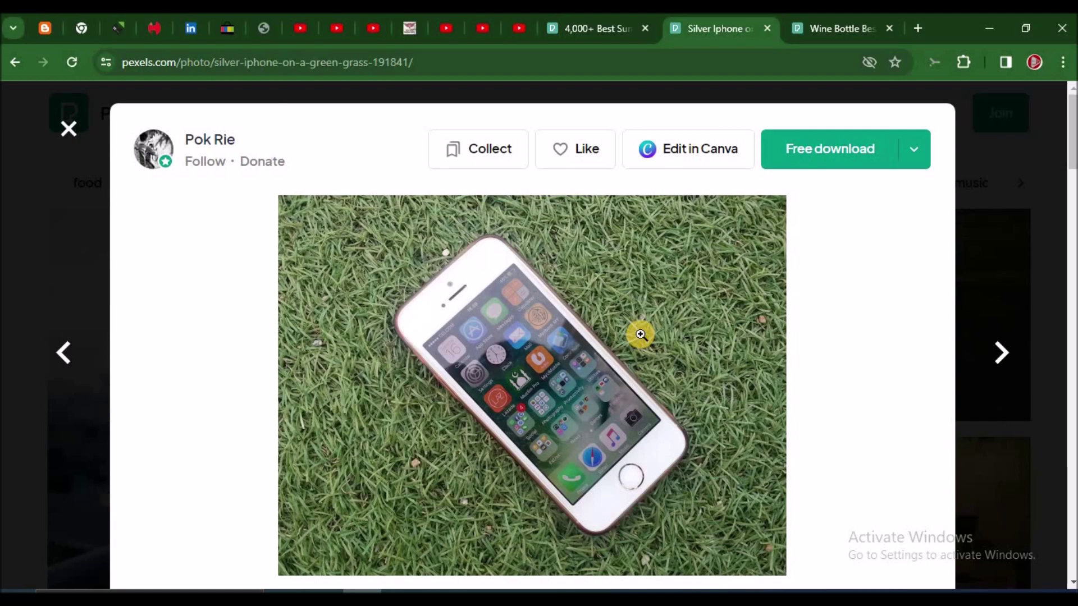
click(601, 27)
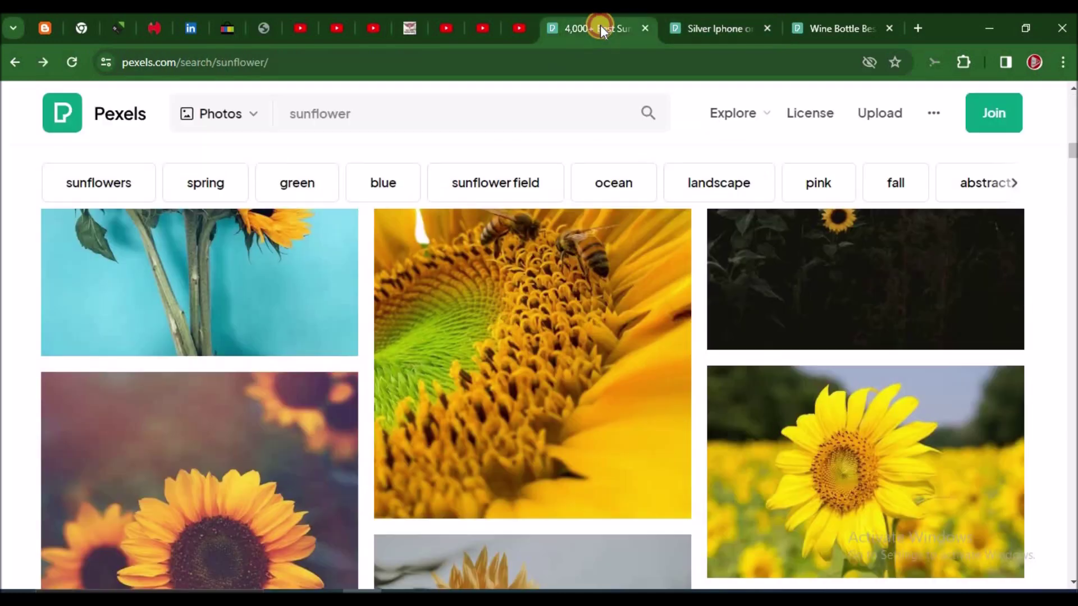
scroll(626, 382, down, 10)
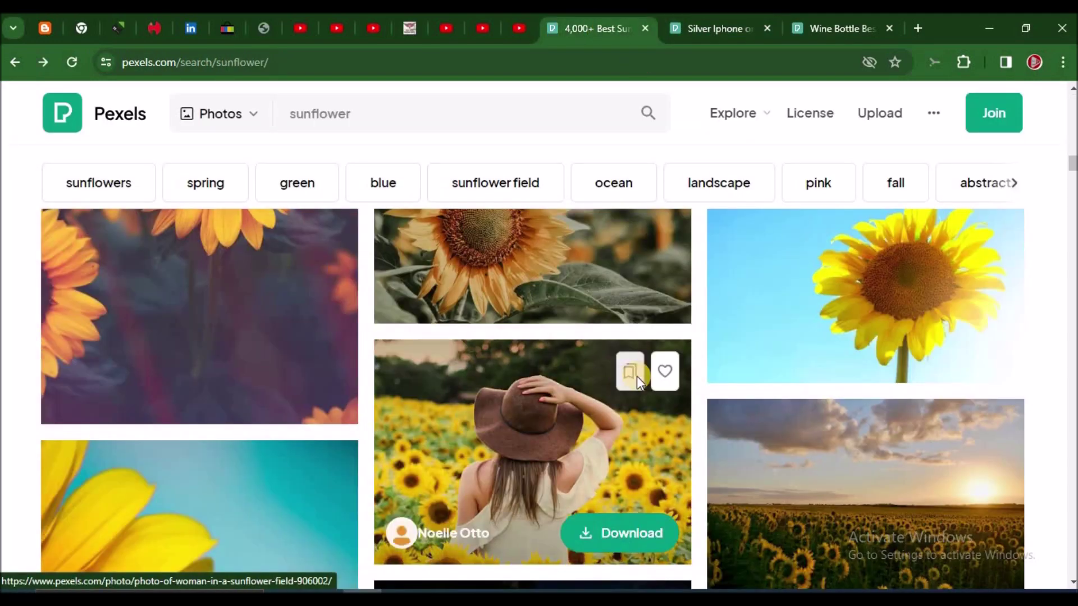
scroll(681, 384, down, 5)
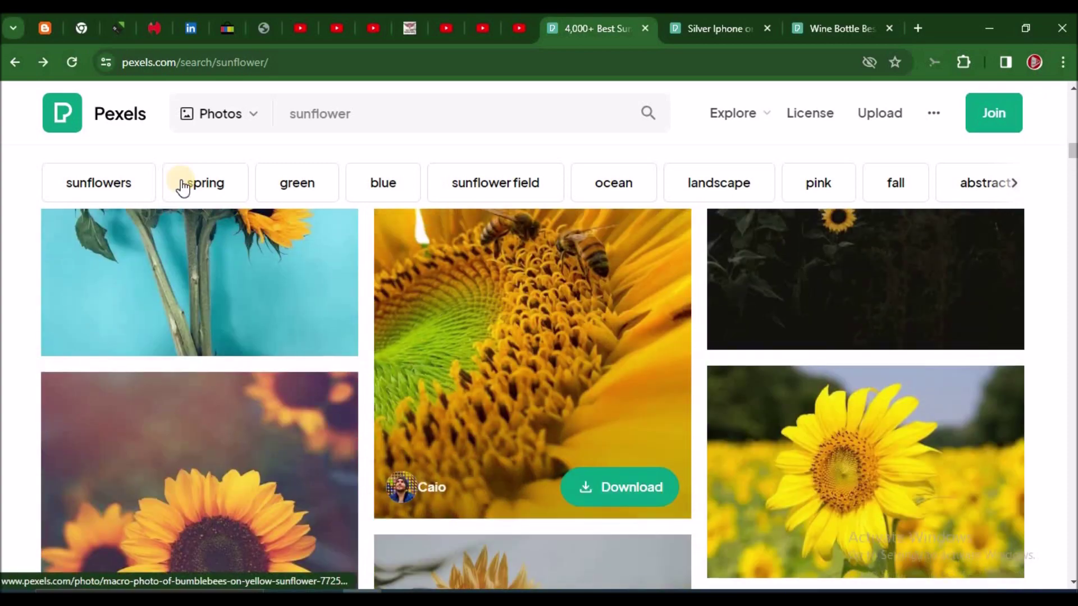
click(251, 115)
click(397, 121)
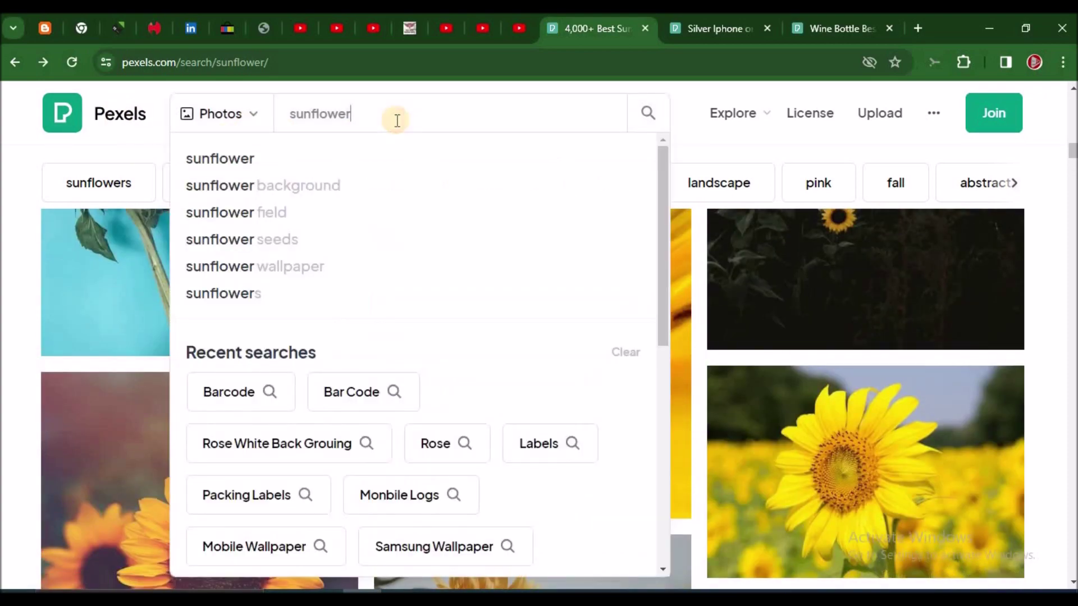
- Scroll further through the sunflower results, then bring the decal project folder up in File Explorer
click(698, 91)
scroll(518, 365, down, 5)
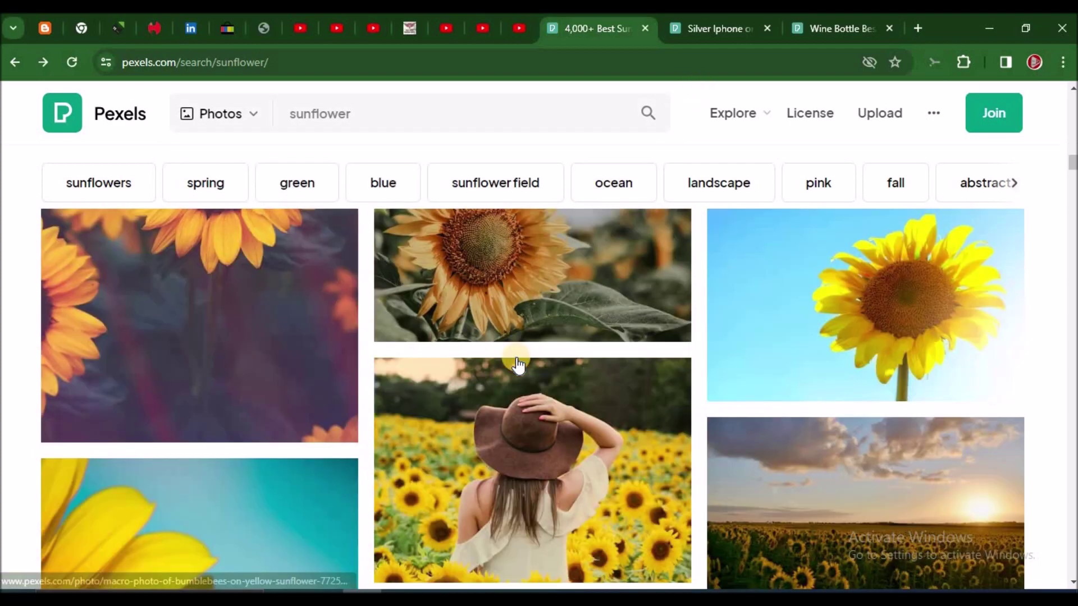
scroll(518, 365, down, 10)
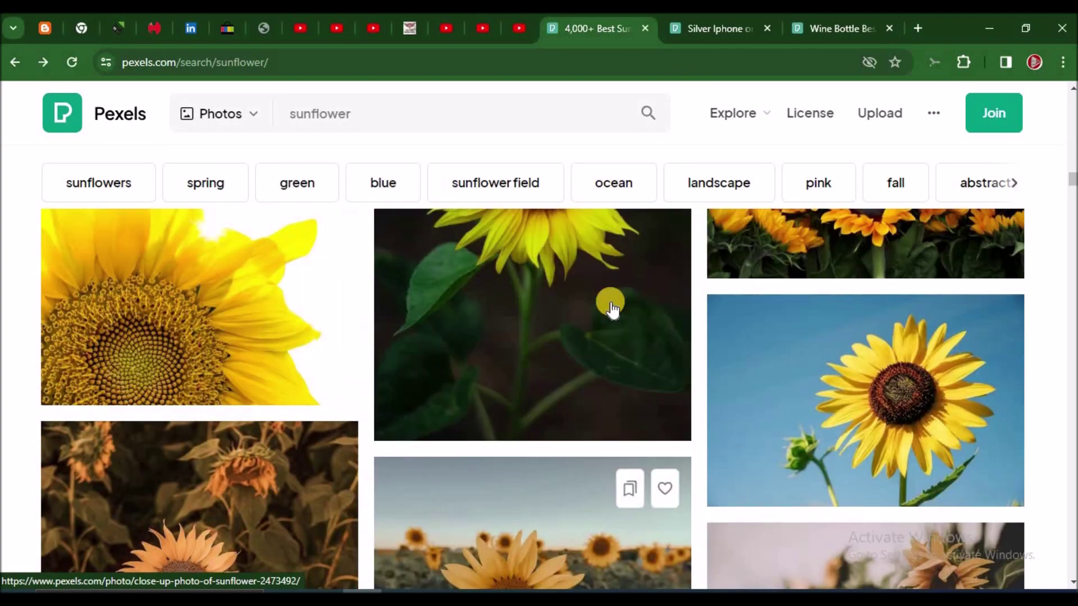
scroll(612, 308, up, 4)
click(321, 571)
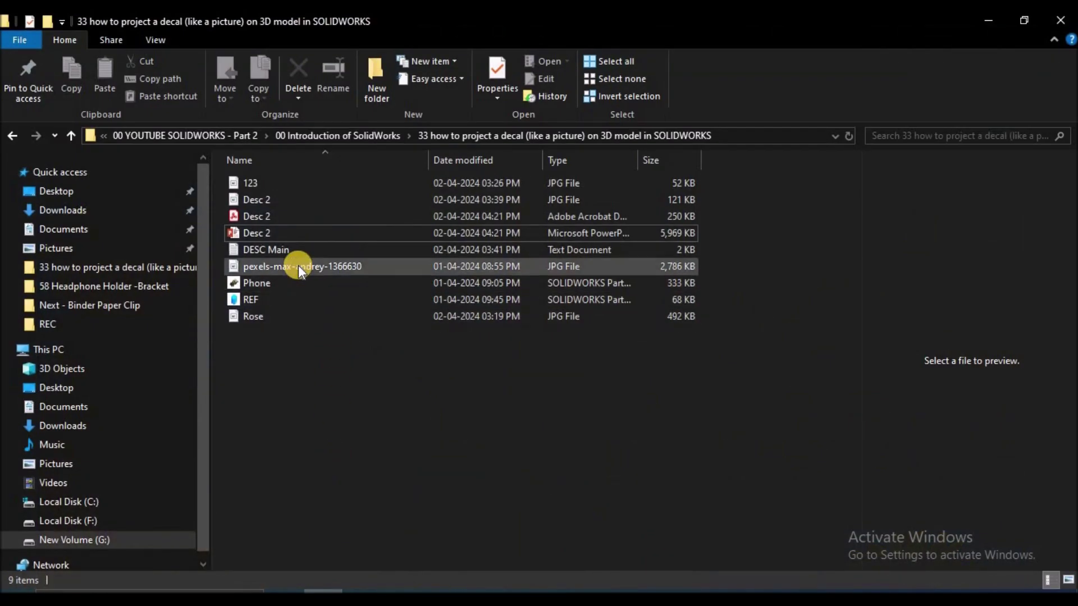
- Preview the downloaded sunflower photo in Paint, close it, and open the Desc 2 presentation
click(298, 265)
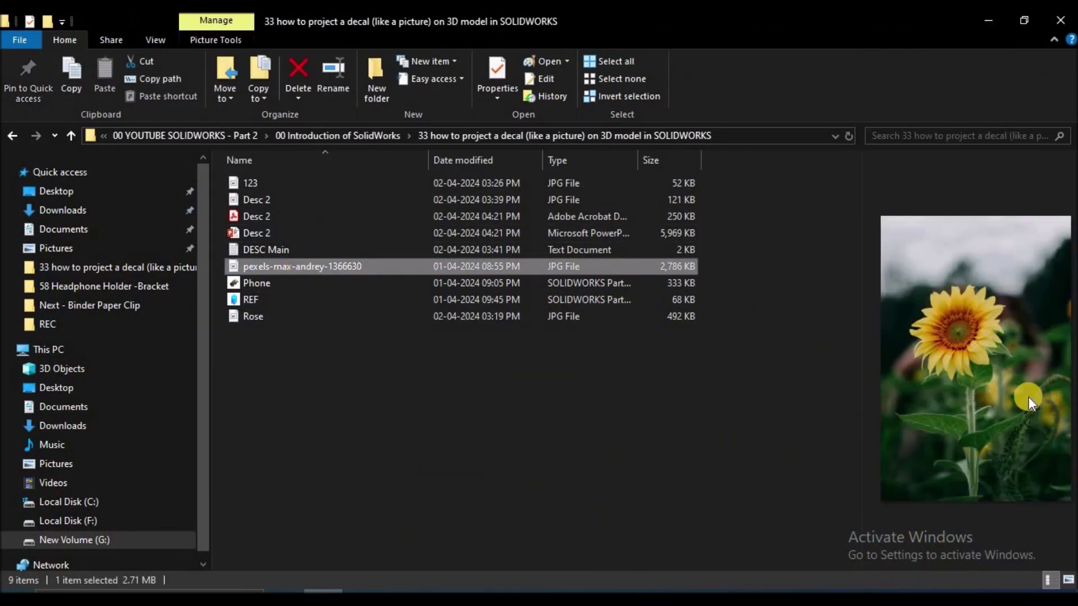
click(298, 264)
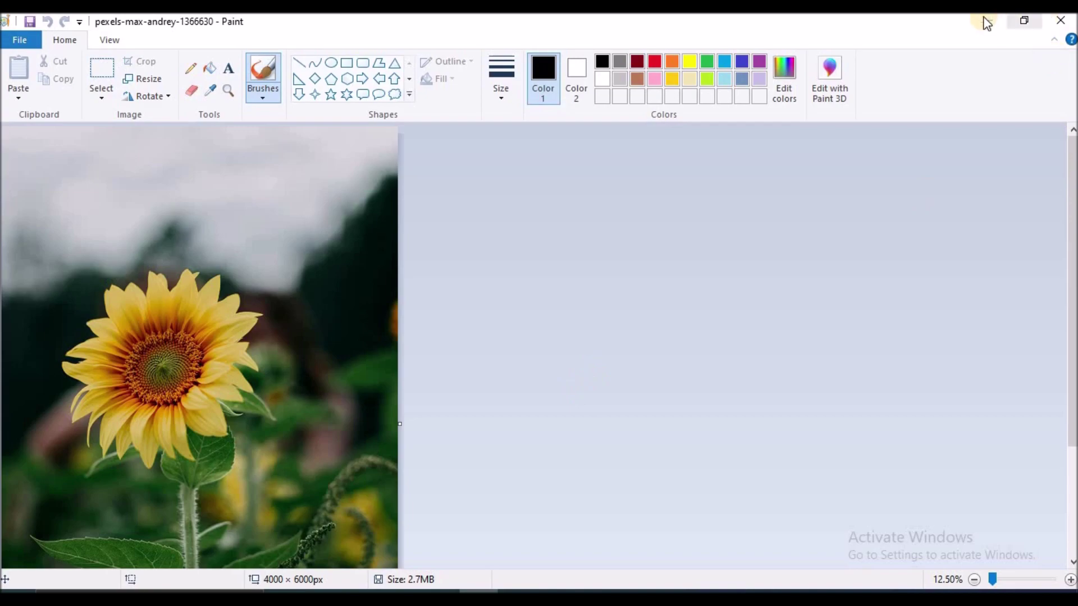
click(1061, 21)
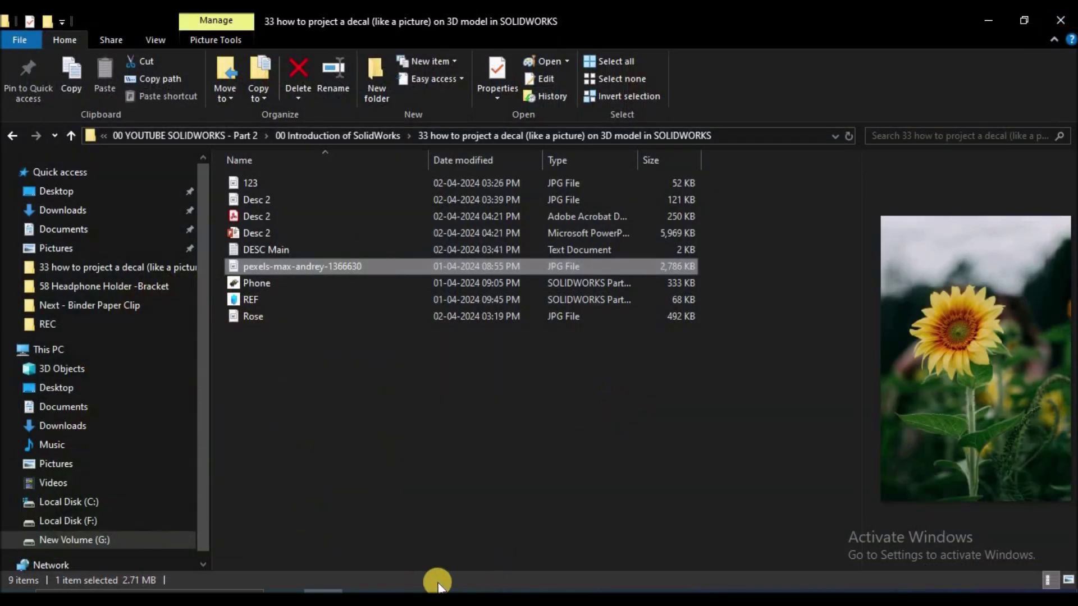
double_click(250, 235)
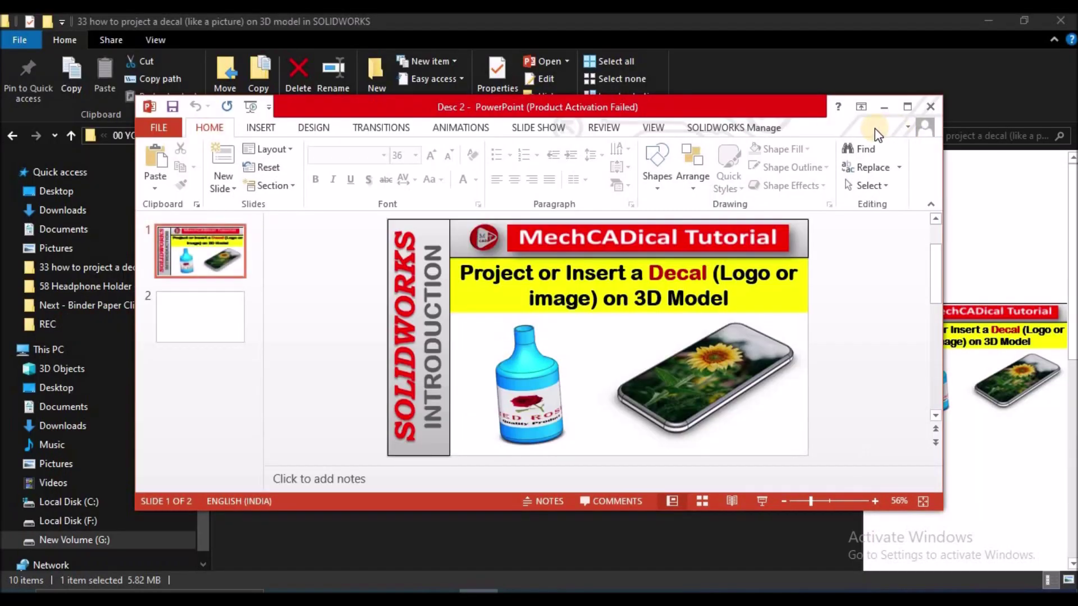
- Maximize PowerPoint and inspect slide 2's rose picture, RED ROSE and Quality Product text fonts, and QR code
click(908, 107)
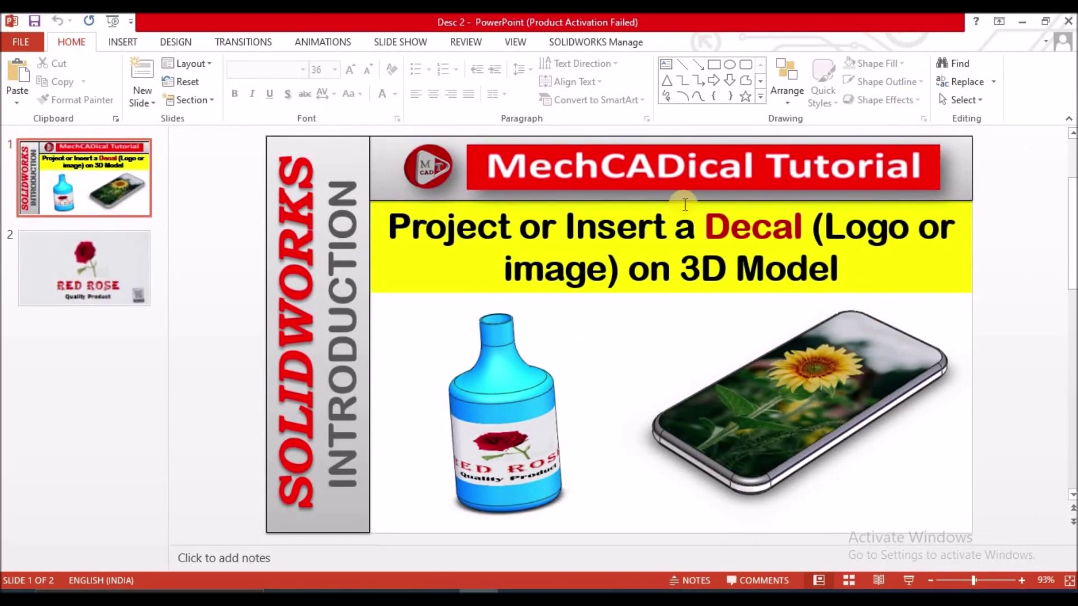
click(91, 272)
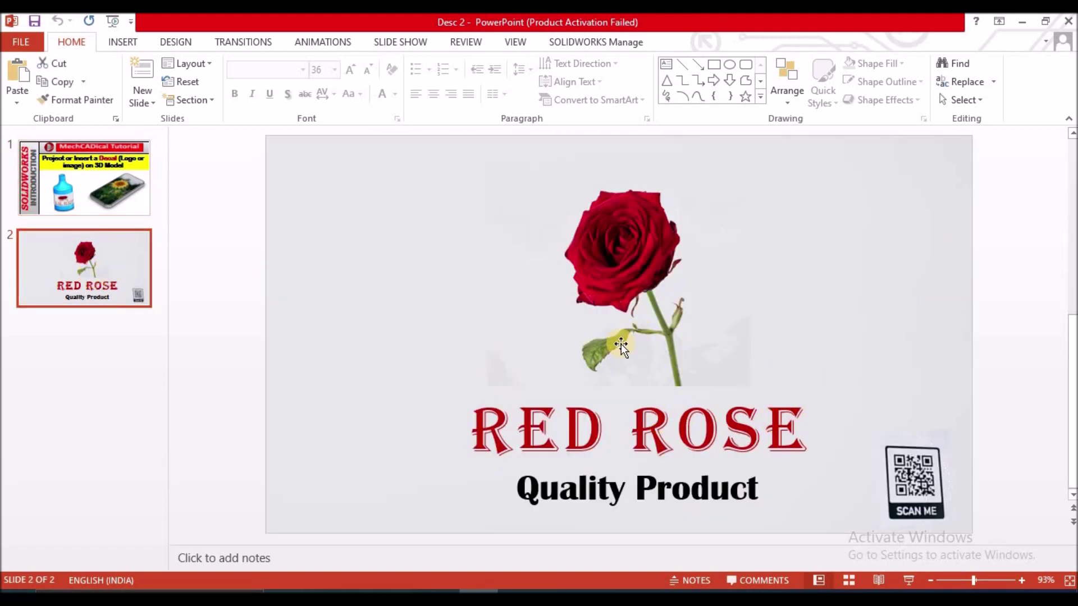
click(627, 292)
click(638, 407)
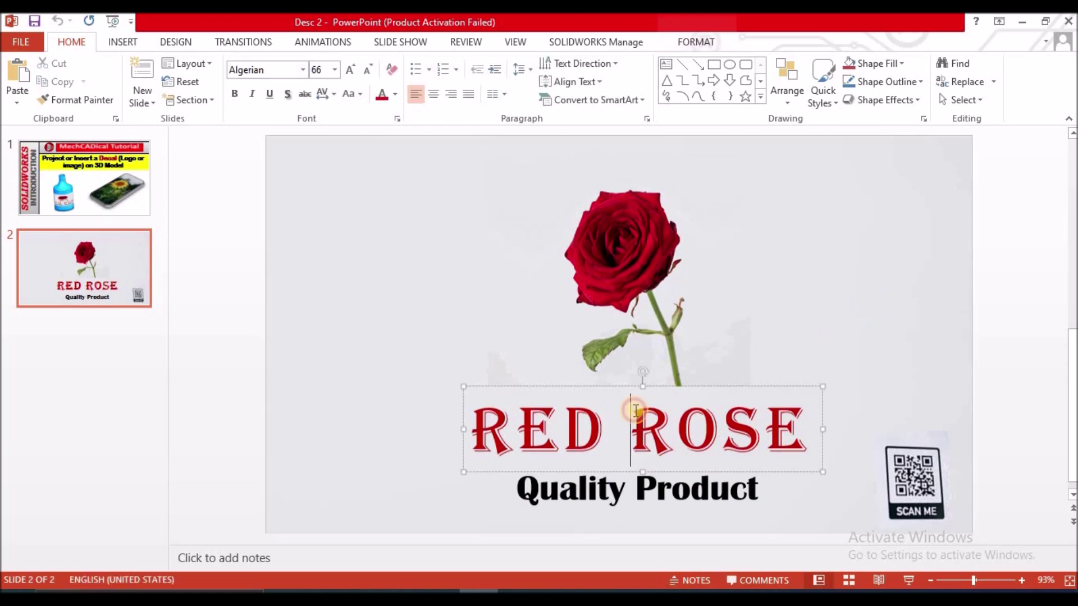
click(816, 361)
click(730, 498)
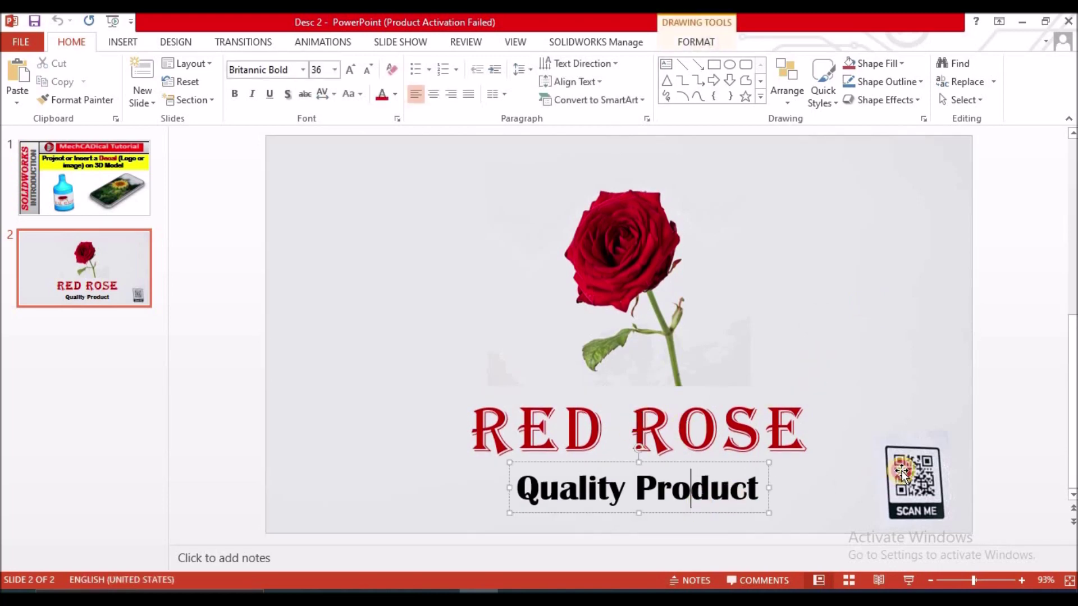
click(914, 482)
click(910, 336)
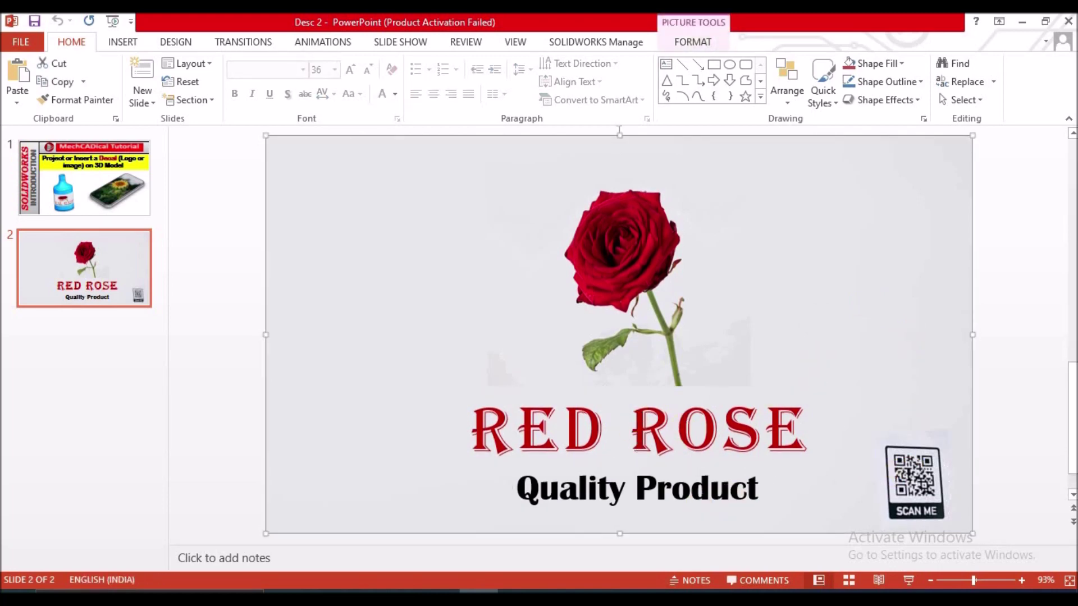
- Start saving a copy to the project folder as JPEG, then cancel
click(24, 38)
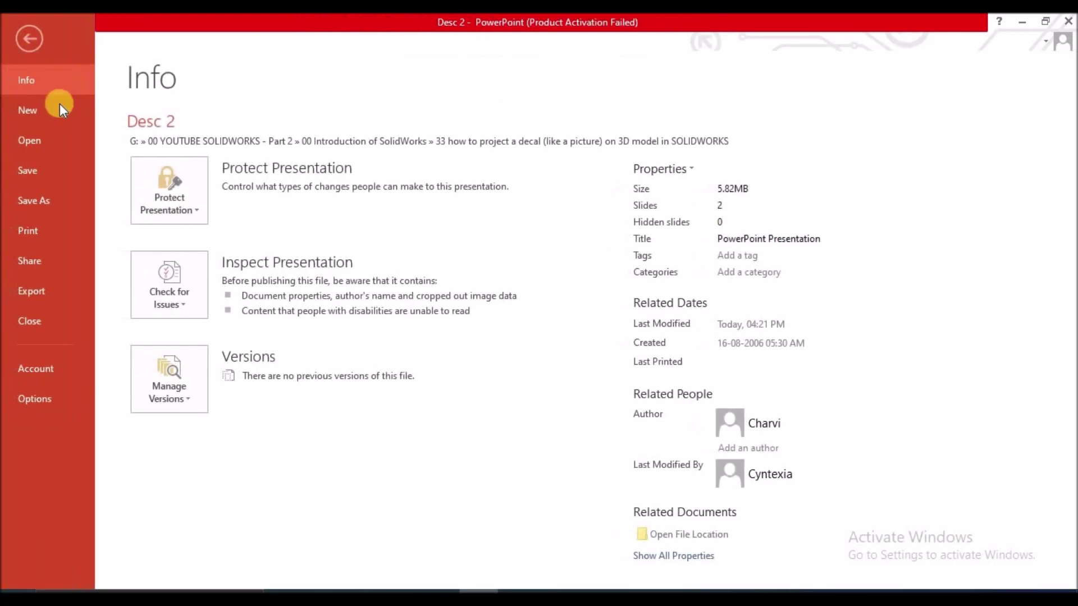
click(44, 200)
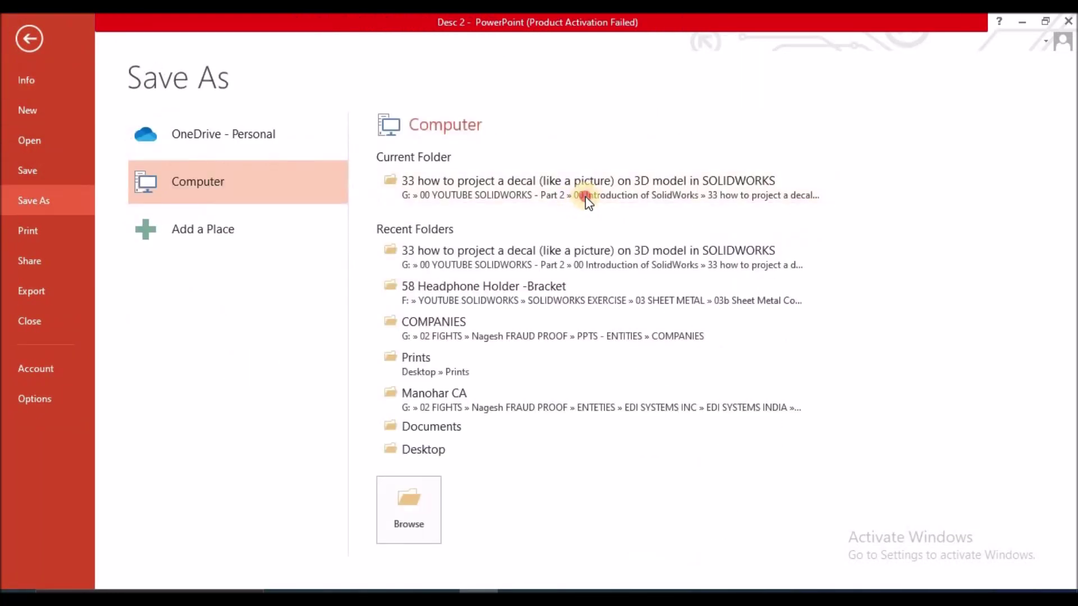
click(587, 197)
click(774, 318)
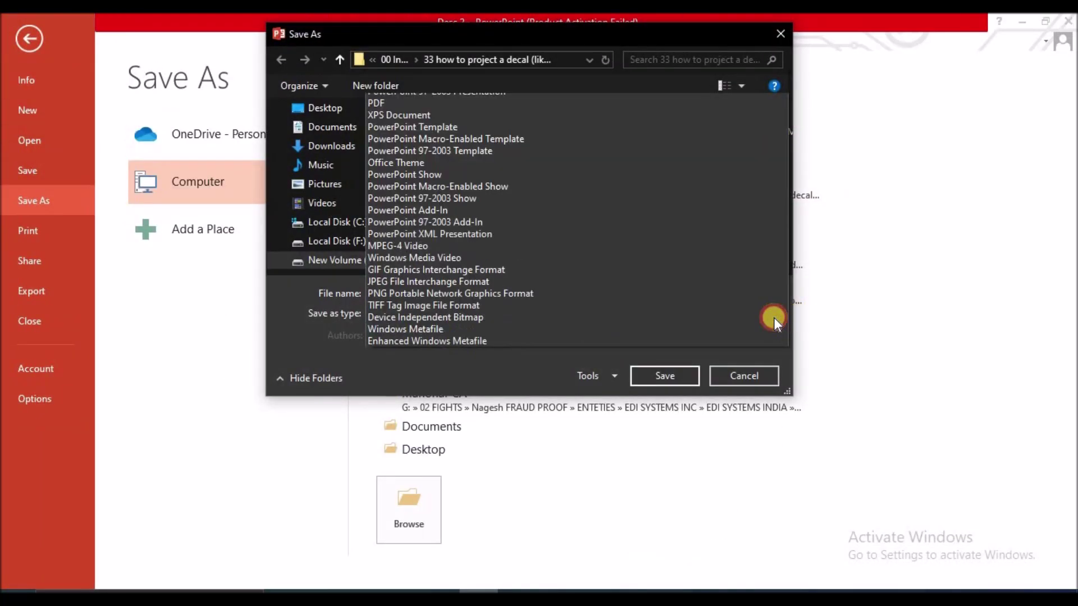
click(577, 234)
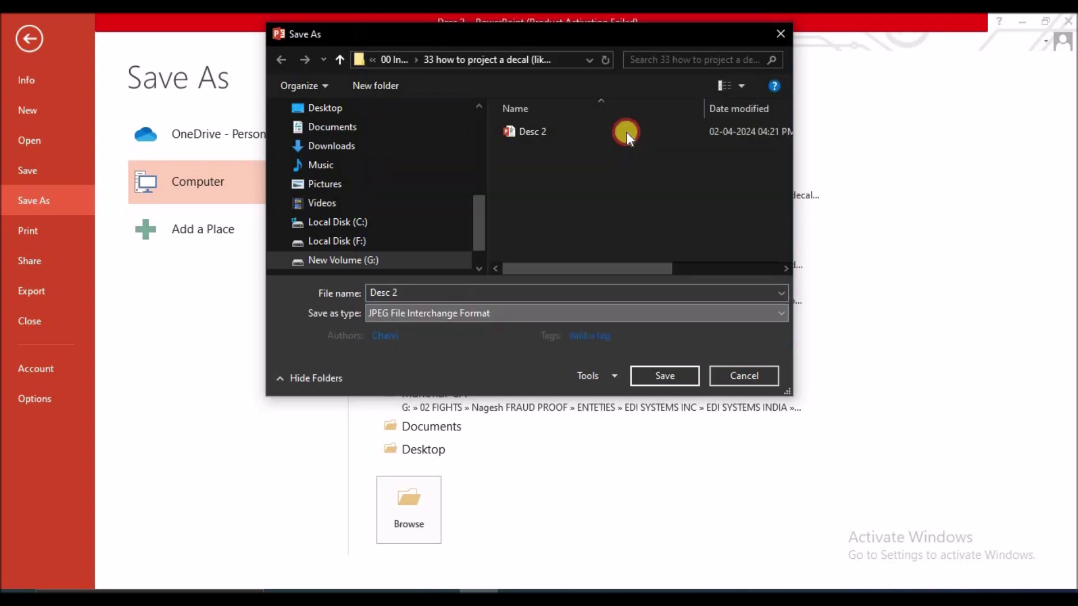
click(750, 375)
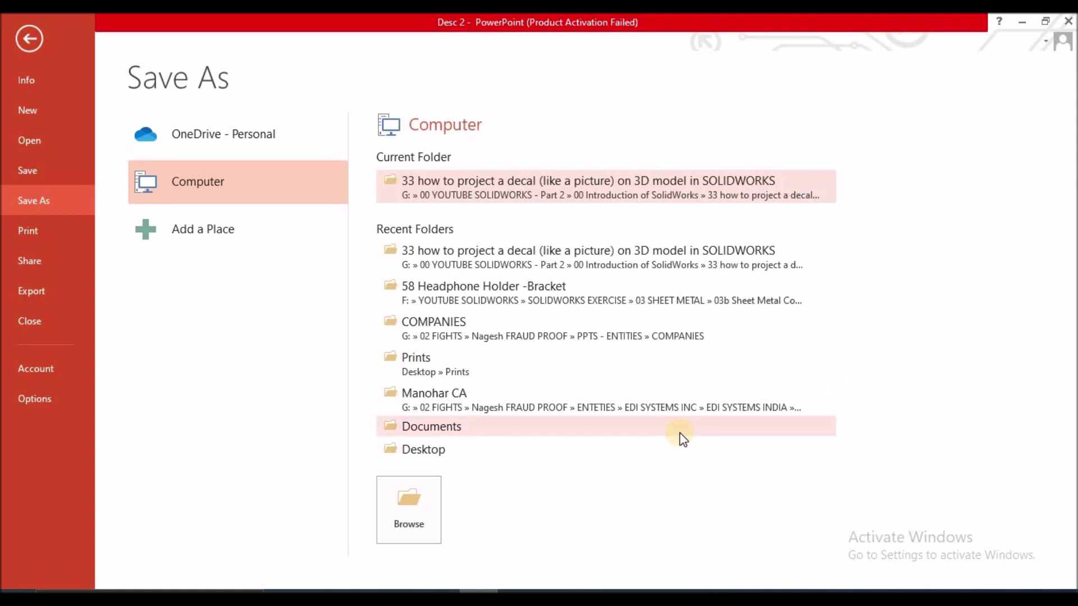
- Leave the file options and return to the project folder in File Explorer
key(Escape)
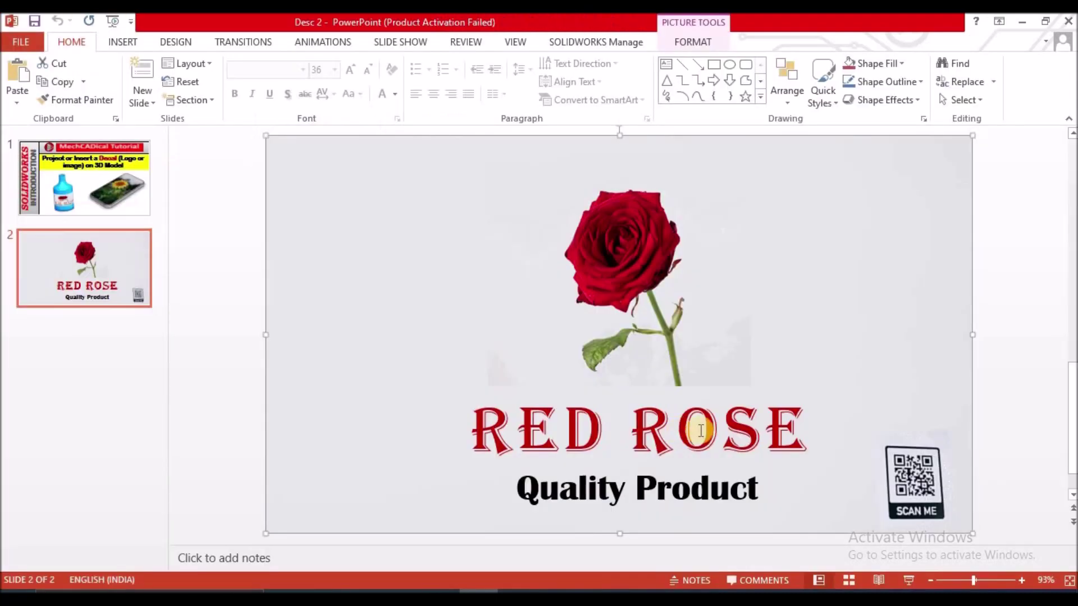
click(335, 584)
click(360, 413)
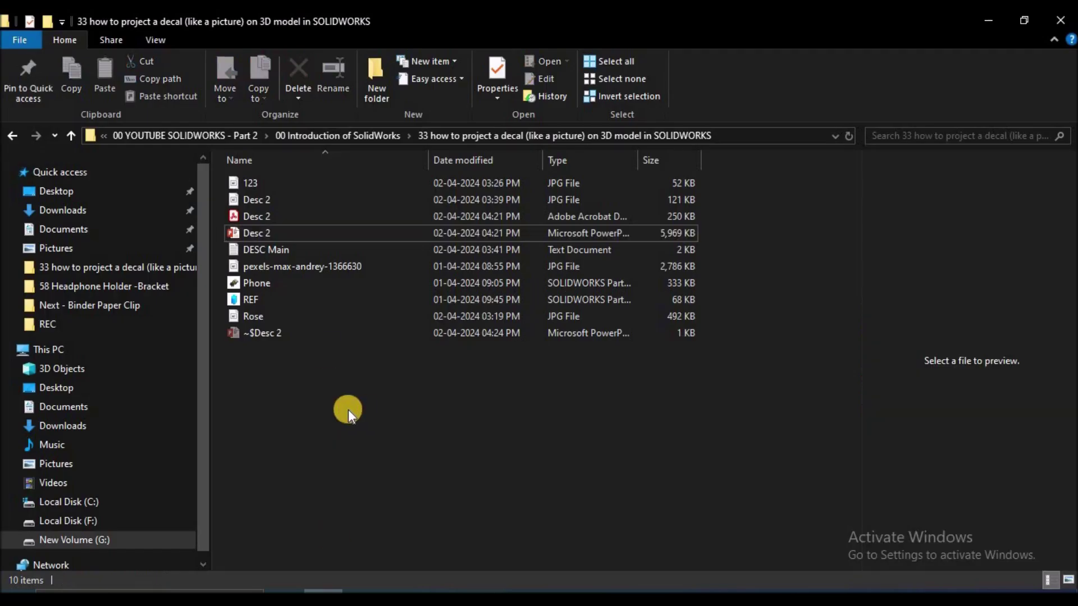
- Open 123.jpg, the Red Rose Quality Product label image, in Paint and zoom the canvas
click(254, 181)
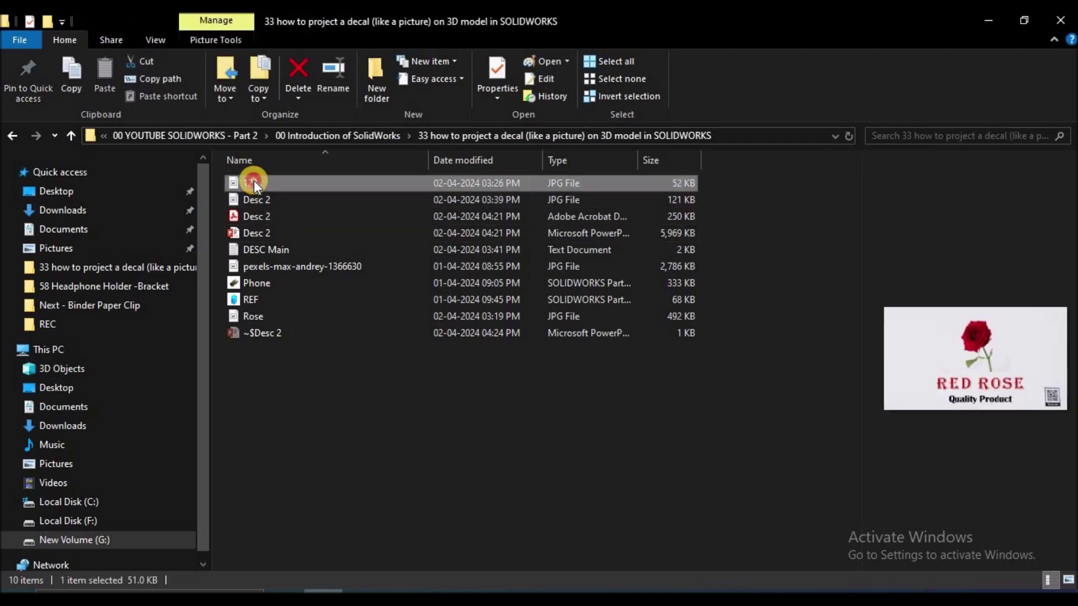
double_click(253, 180)
ctrl+scroll(705, 403, down, 1)
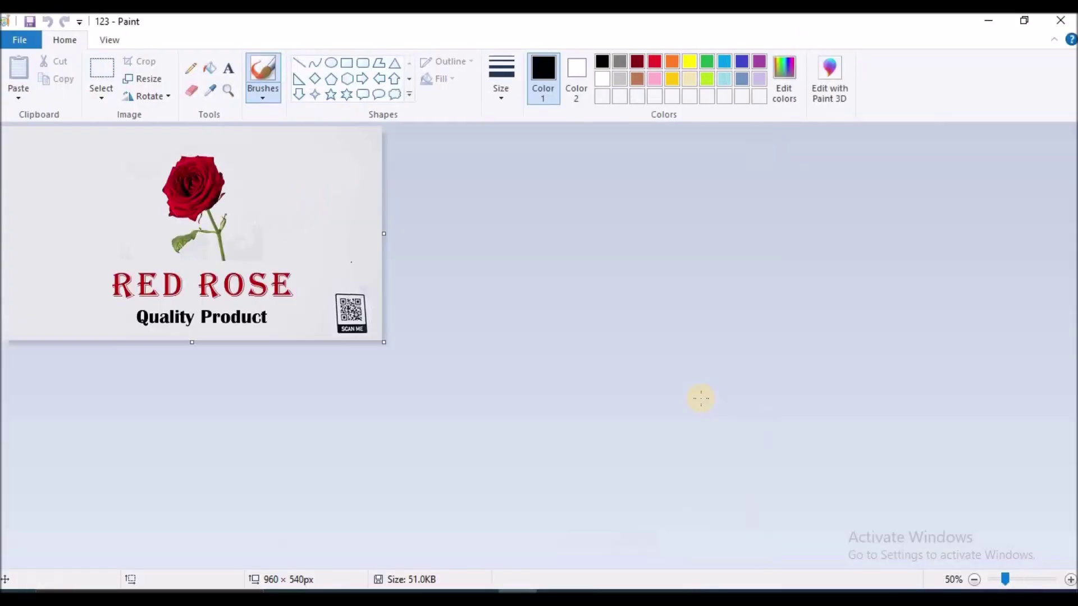
ctrl+scroll(701, 399, up, 3)
ctrl+scroll(697, 403, down, 3)
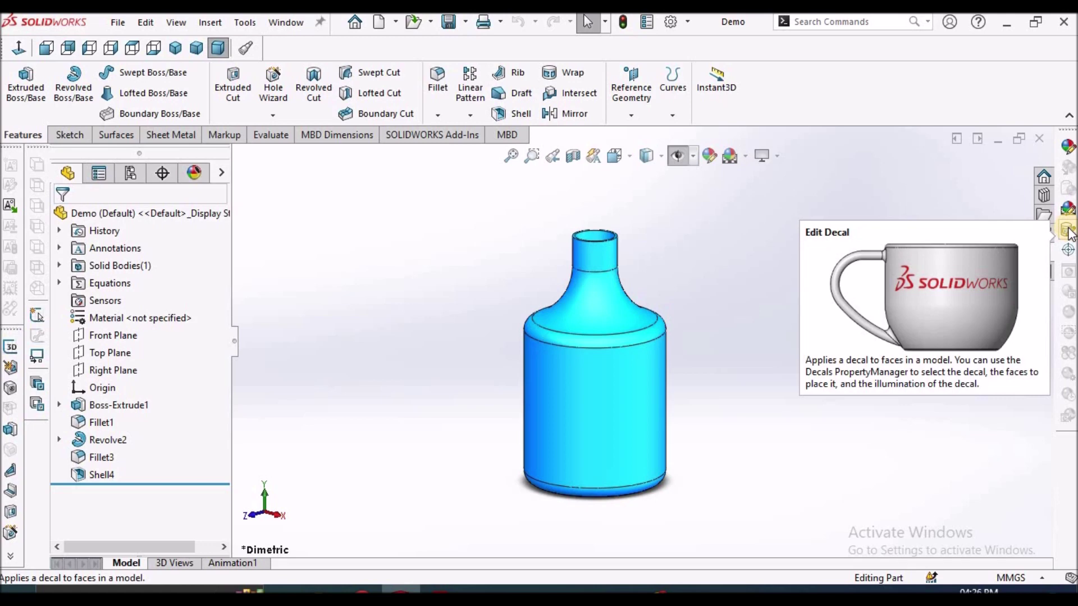
- Try Edit Decal and cancel it, then open the Appearances, Scenes, and Decals pane on the Decals folder
click(1069, 232)
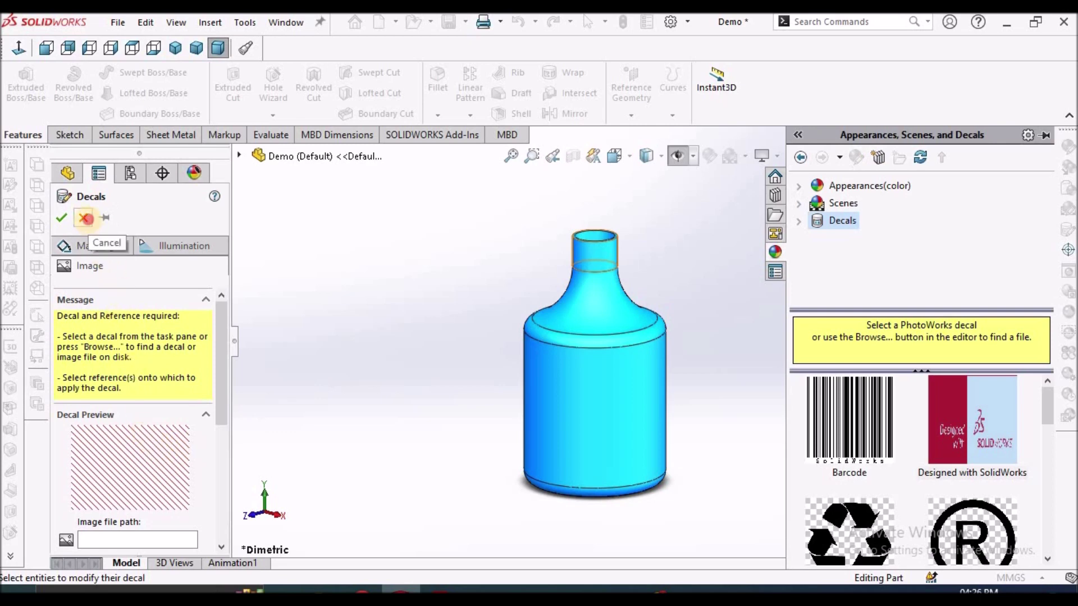
click(85, 218)
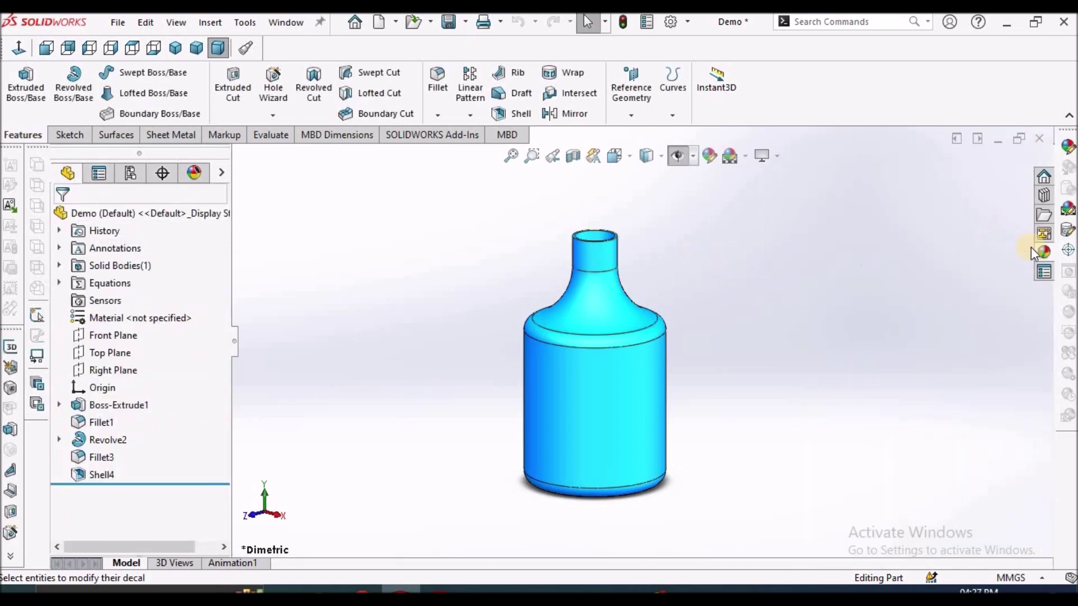
click(1043, 252)
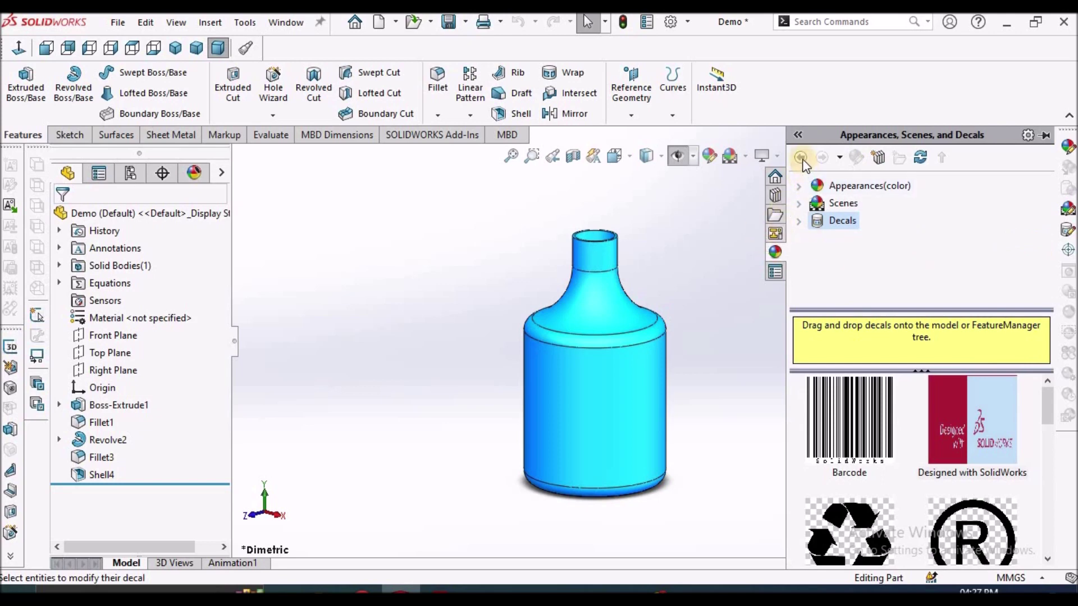
click(858, 187)
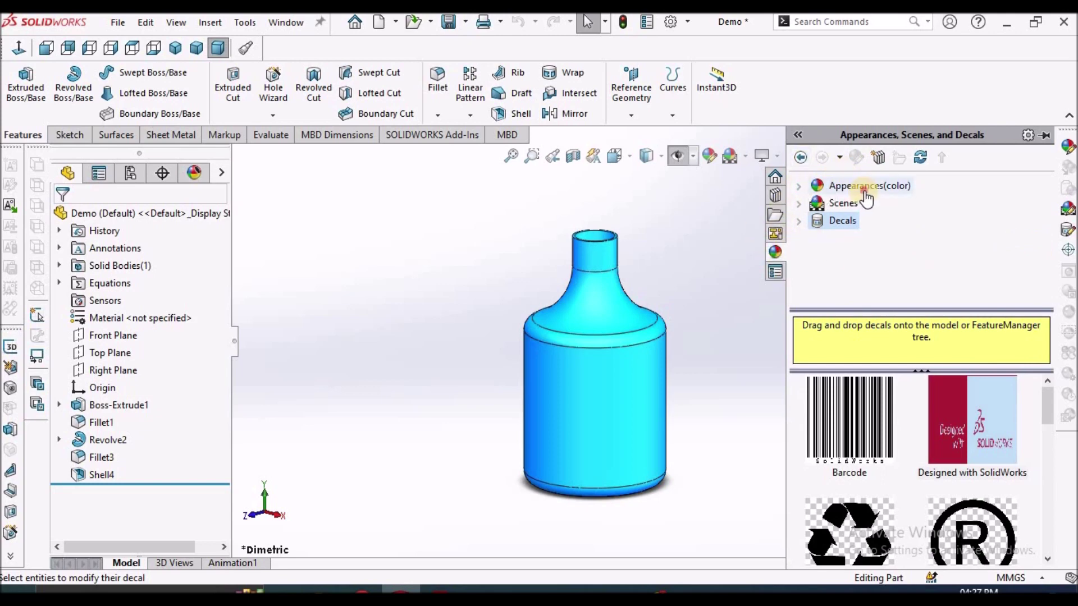
click(848, 205)
click(845, 224)
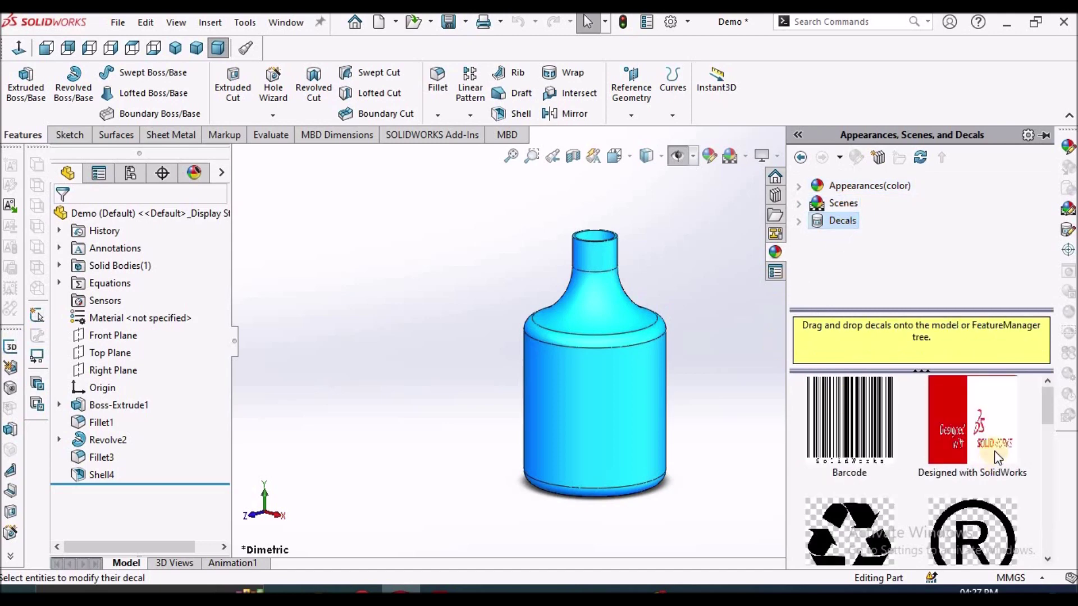
- Open the Designed with SolidWorks decal (sw_logo_designed_by.bmp, no mask) in the Decals PropertyManager
mouse_move(979, 447)
double_click(980, 446)
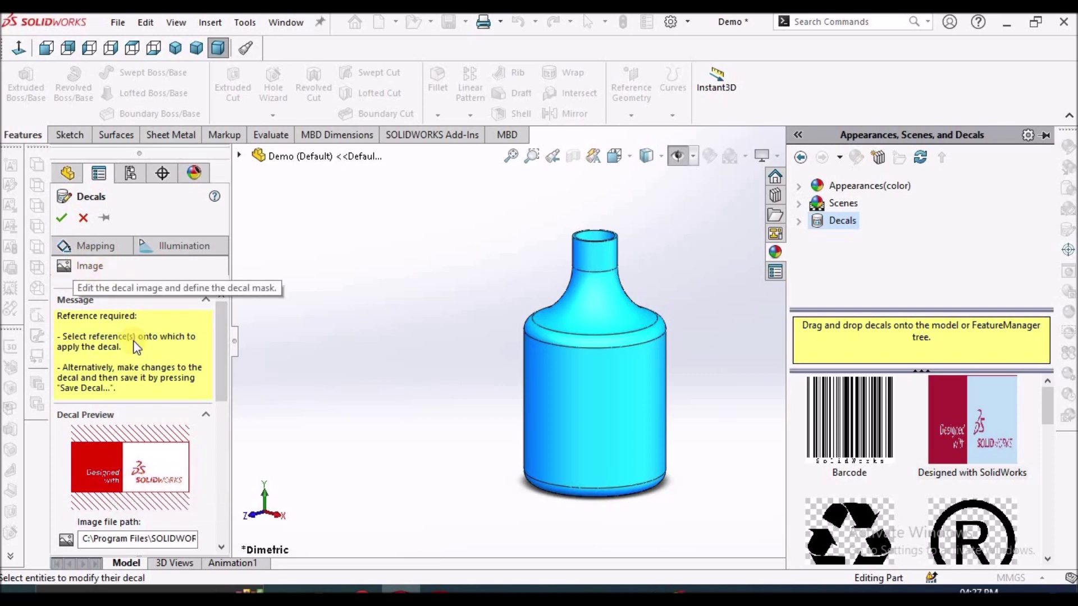
drag(219, 375, 224, 437)
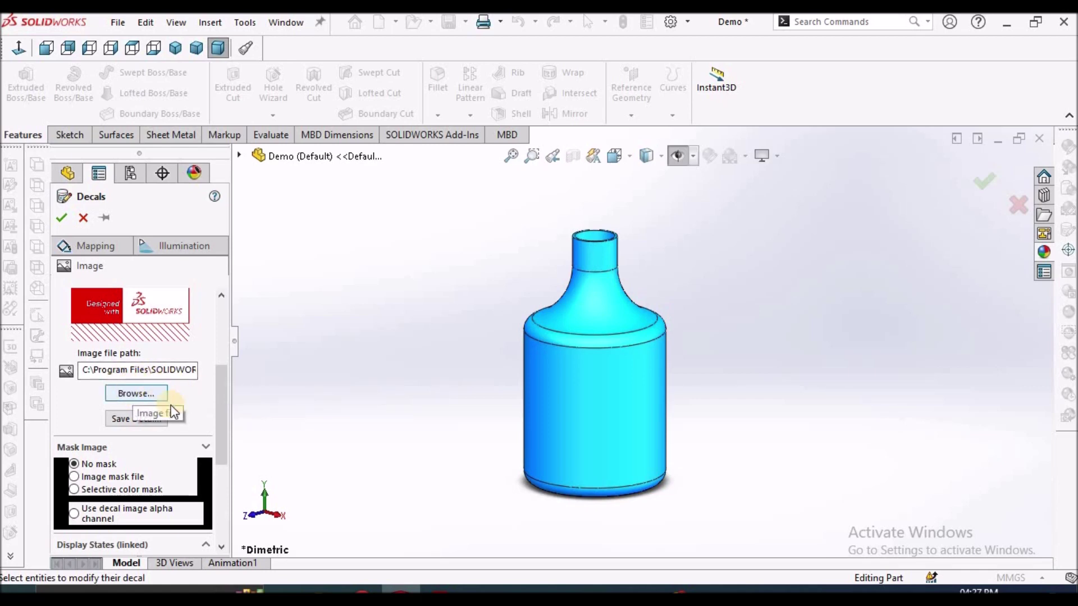
drag(218, 399, 218, 336)
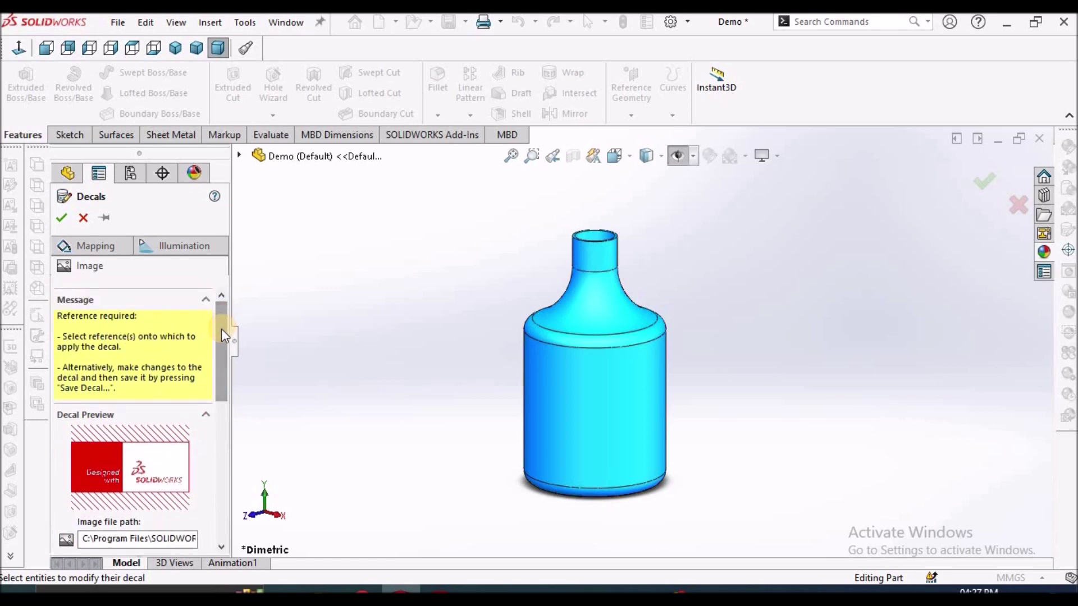
- Map the logo decal cylindrically onto the bottle's body face (Face<1>), keeping offset at 0.0mm
click(89, 245)
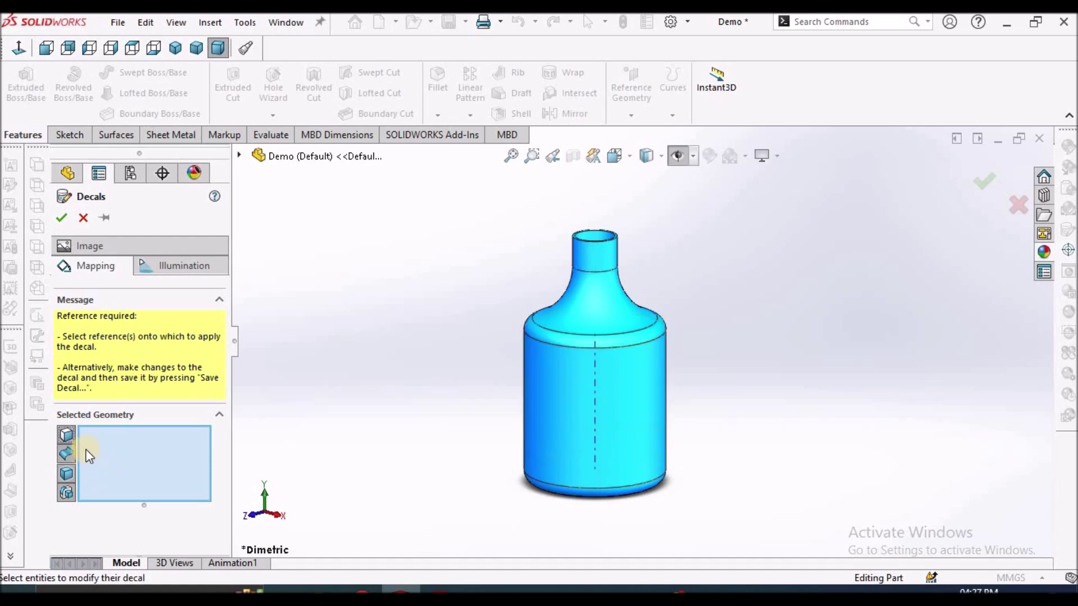
click(578, 422)
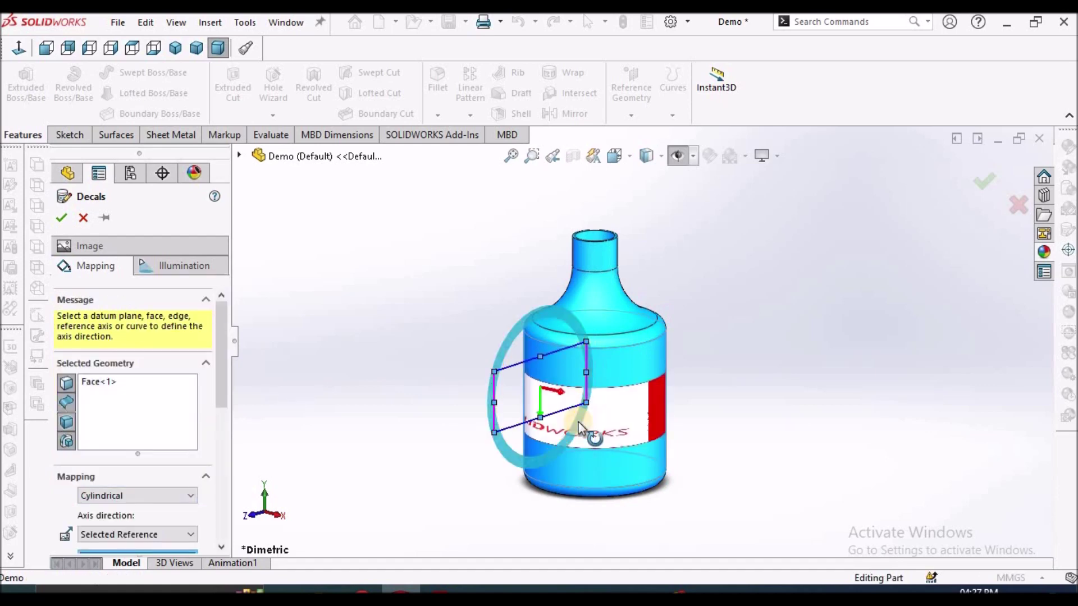
drag(222, 405, 220, 447)
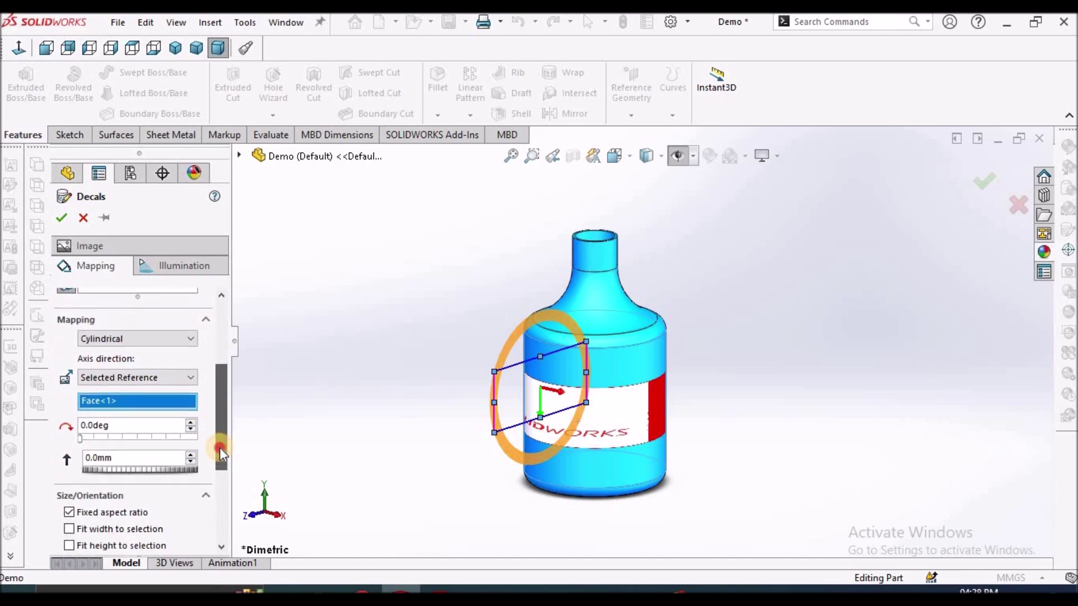
drag(110, 474, 101, 466)
scroll(568, 425, down, 3)
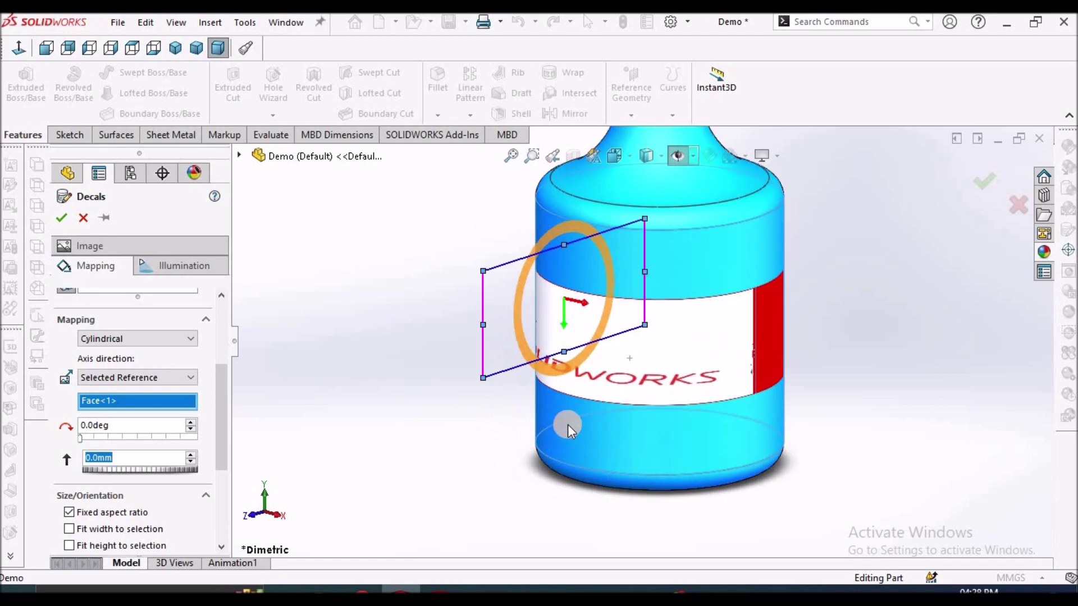
drag(224, 446, 312, 507)
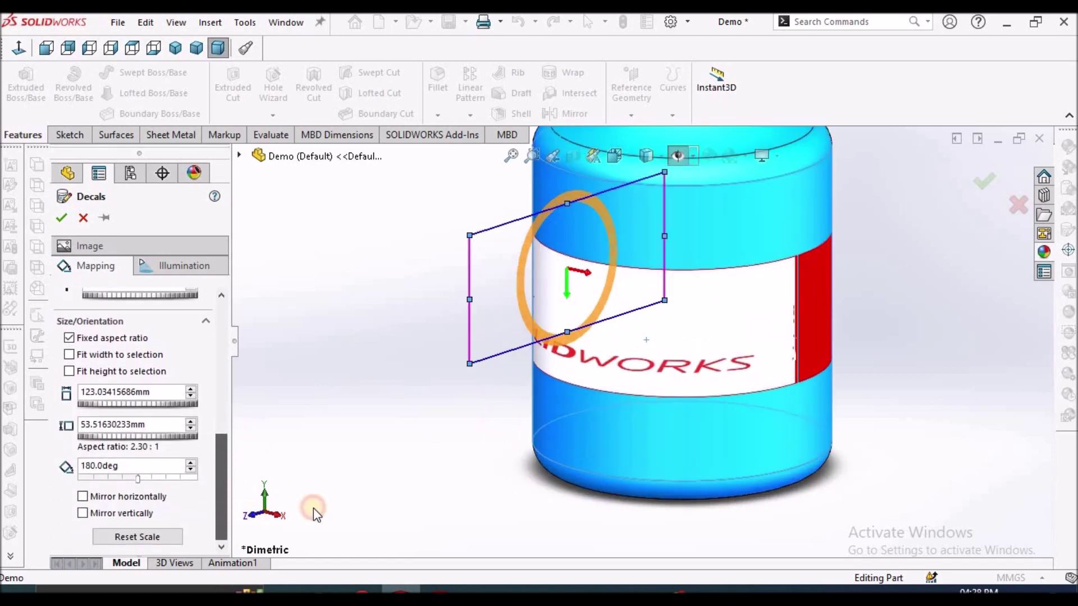
- Enlarge the decal to 256.02 × 111.36 mm, keeping its rotation at 180.0deg
drag(134, 403, 117, 433)
double_click(134, 395)
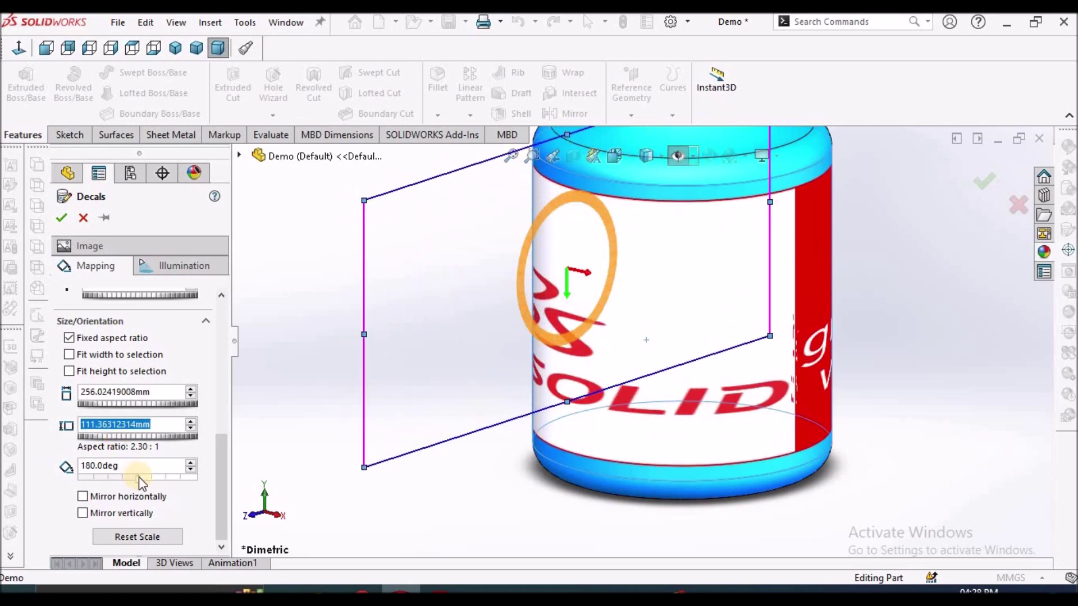
mouse_move(139, 477)
mouse_down()
mouse_move(116, 473)
mouse_move(139, 473)
mouse_up()
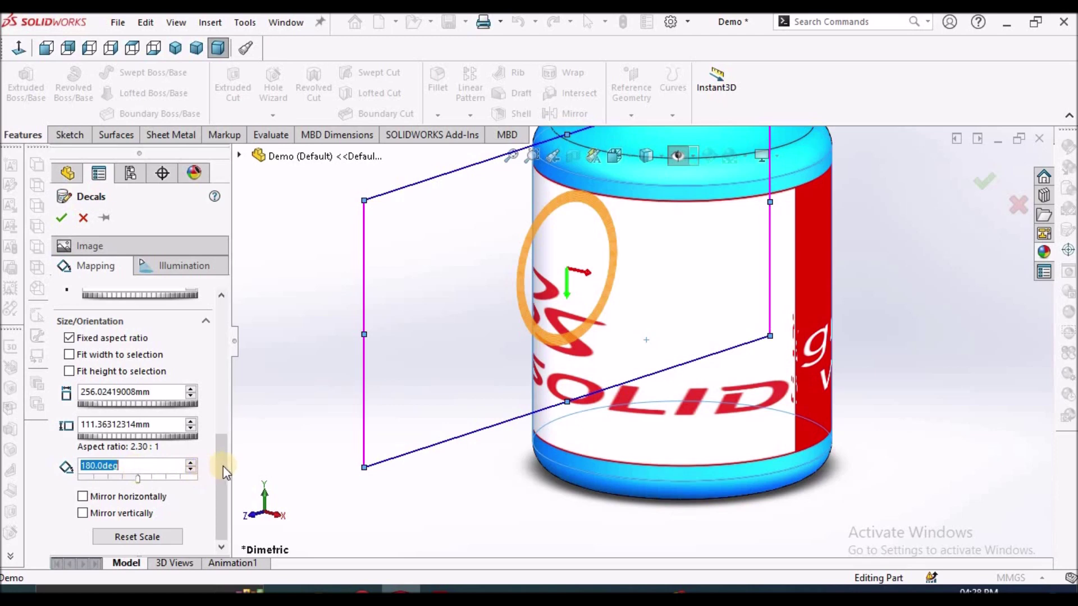
click(215, 518)
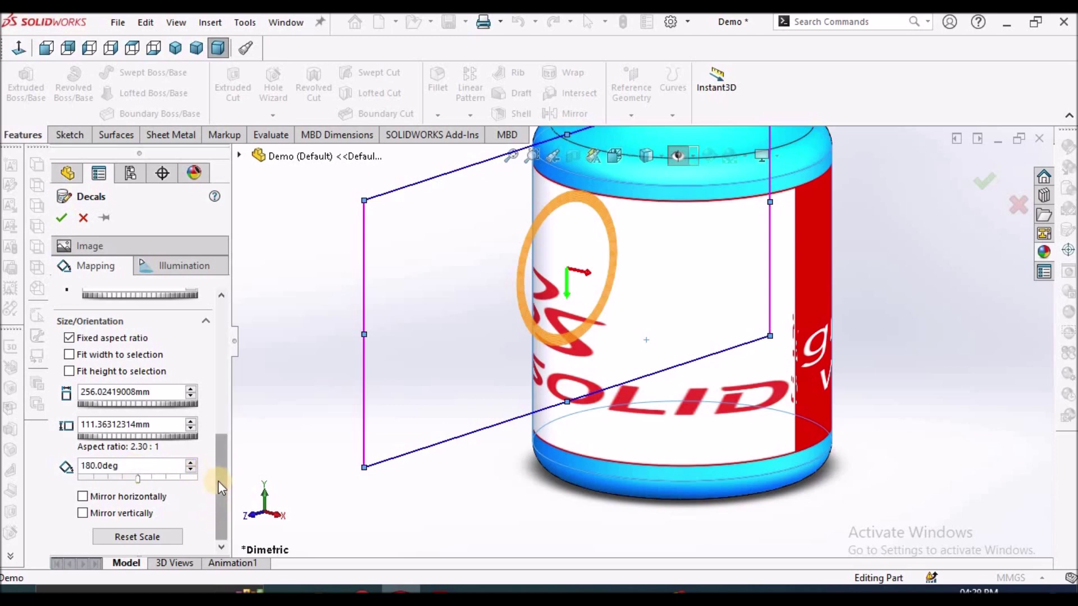
scroll(764, 386, up, 3)
middle_drag(765, 386, 798, 473)
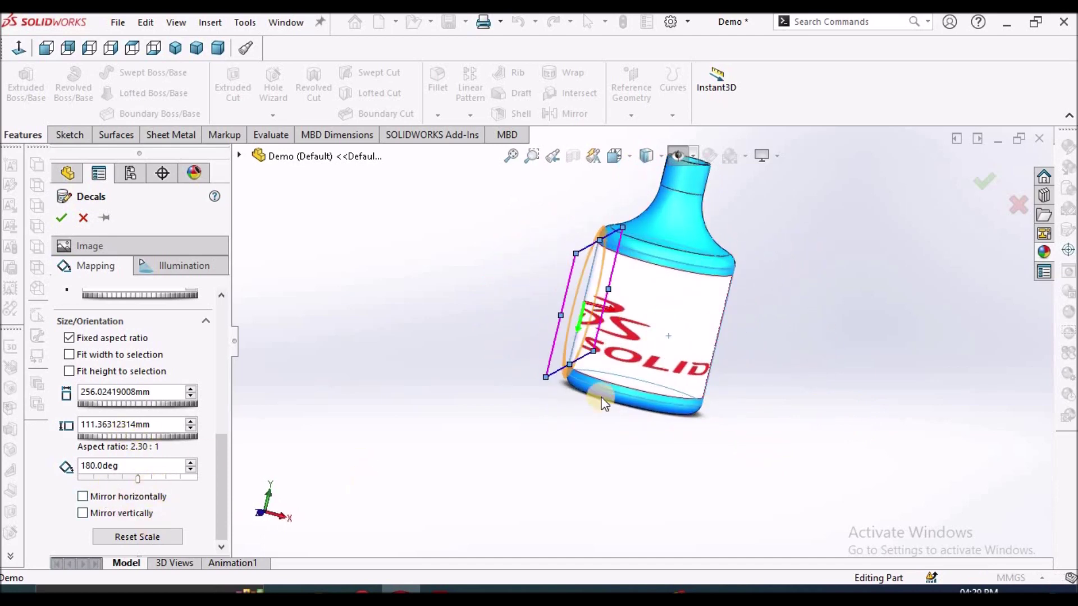
- Try horizontal and vertical mirroring on the decal, leaving both unticked so the logo reads correctly
scroll(663, 351, down, 5)
middle_drag(663, 352, 680, 387)
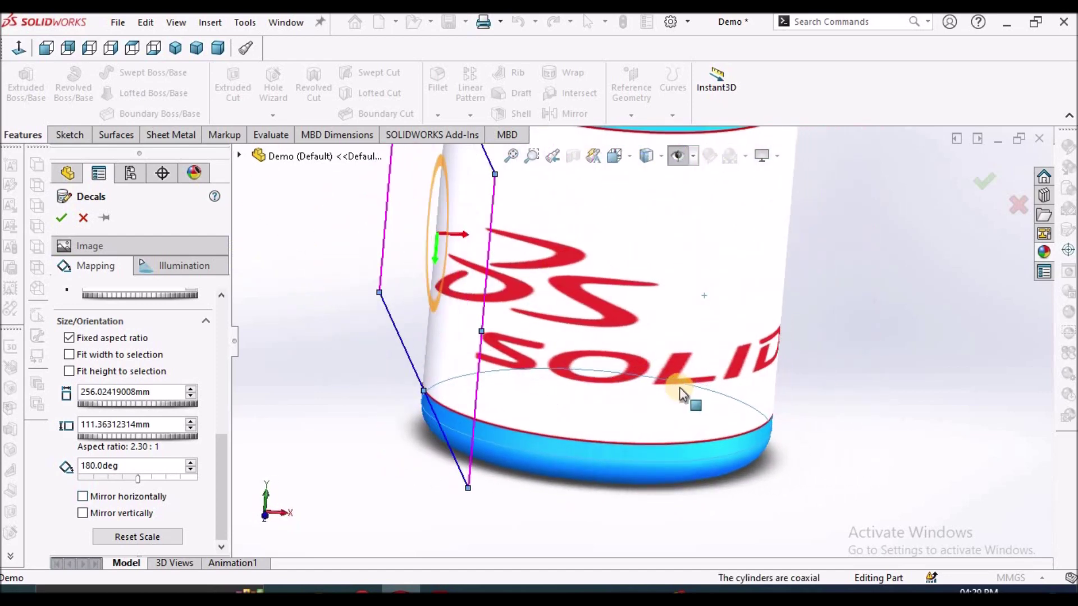
click(82, 497)
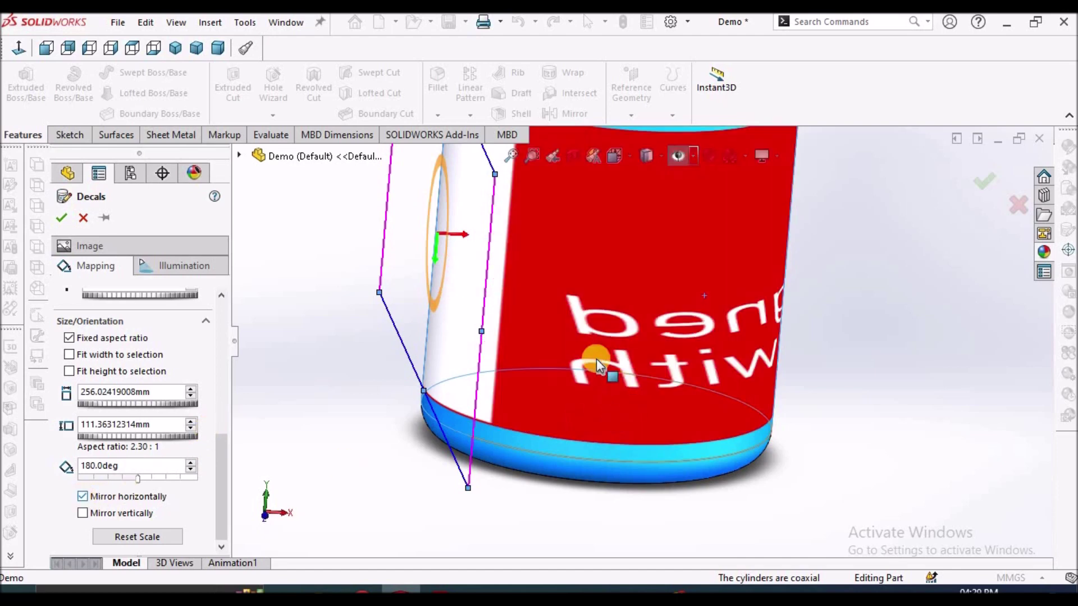
mouse_move(597, 359)
middle_down()
mouse_move(672, 355)
mouse_move(696, 392)
mouse_move(551, 329)
mouse_move(596, 330)
mouse_move(671, 424)
mouse_move(659, 419)
mouse_move(631, 328)
mouse_move(626, 361)
mouse_move(607, 377)
middle_up()
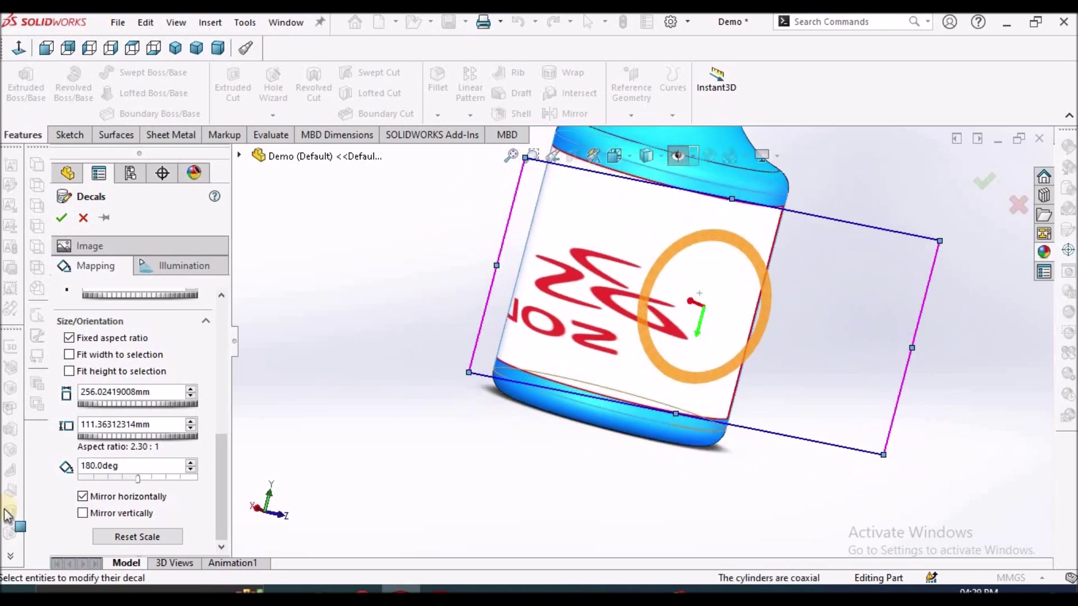
click(82, 498)
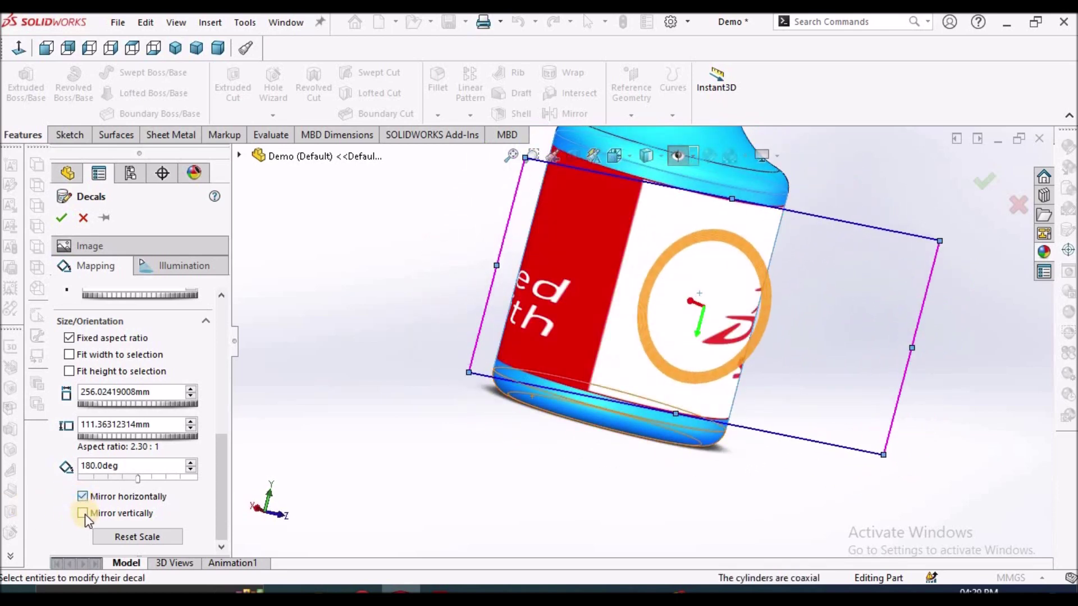
click(100, 496)
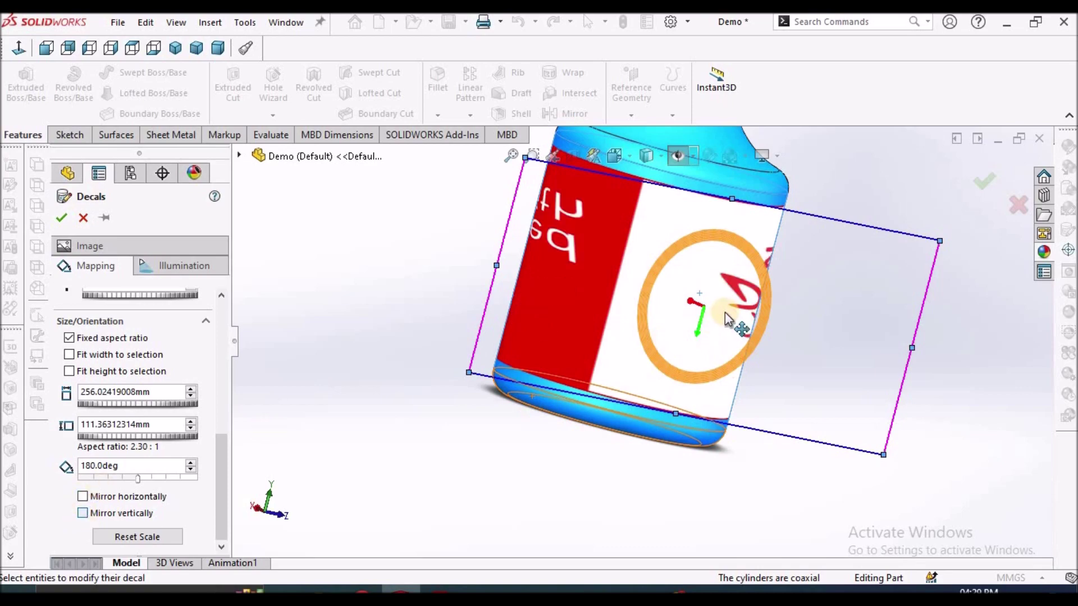
middle_drag(728, 319, 589, 412)
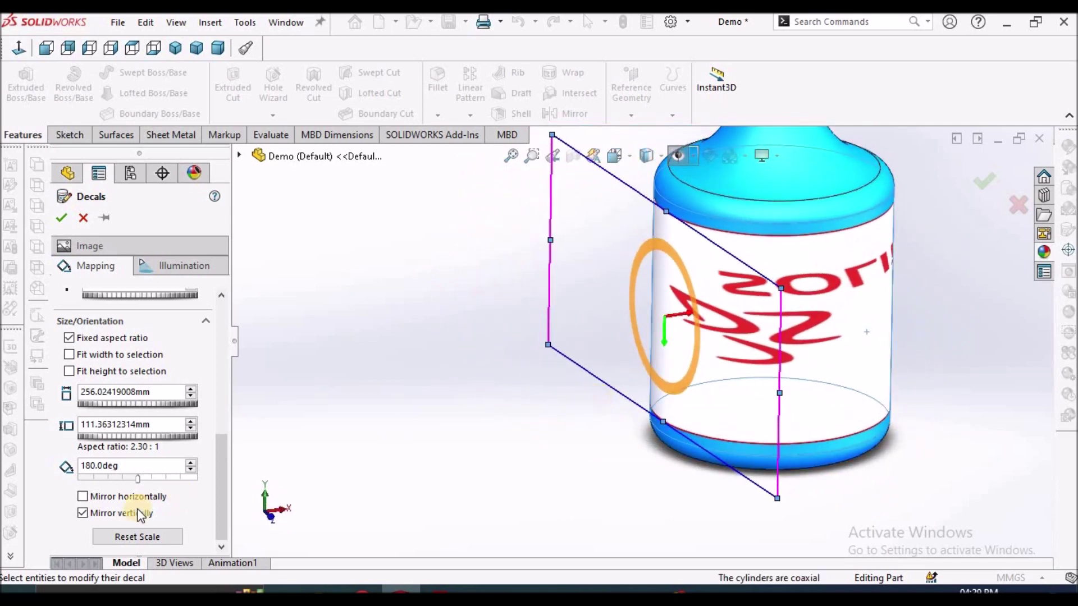
click(83, 512)
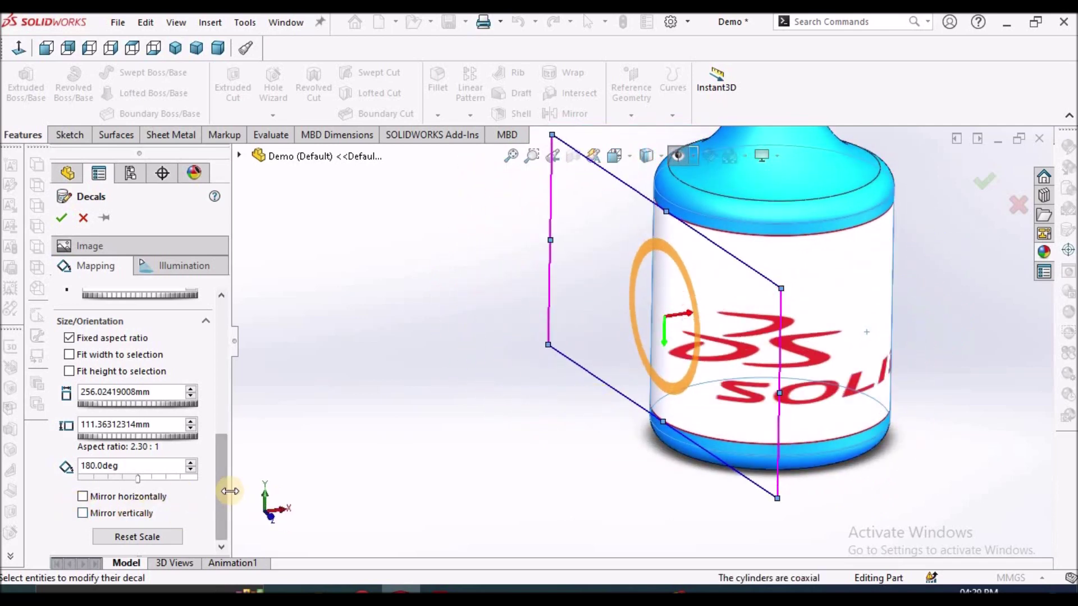
- Shrink the decal to 136.02 mm wide (59.17 mm tall) to fit the label band
drag(230, 449, 231, 387)
scroll(621, 313, up, 3)
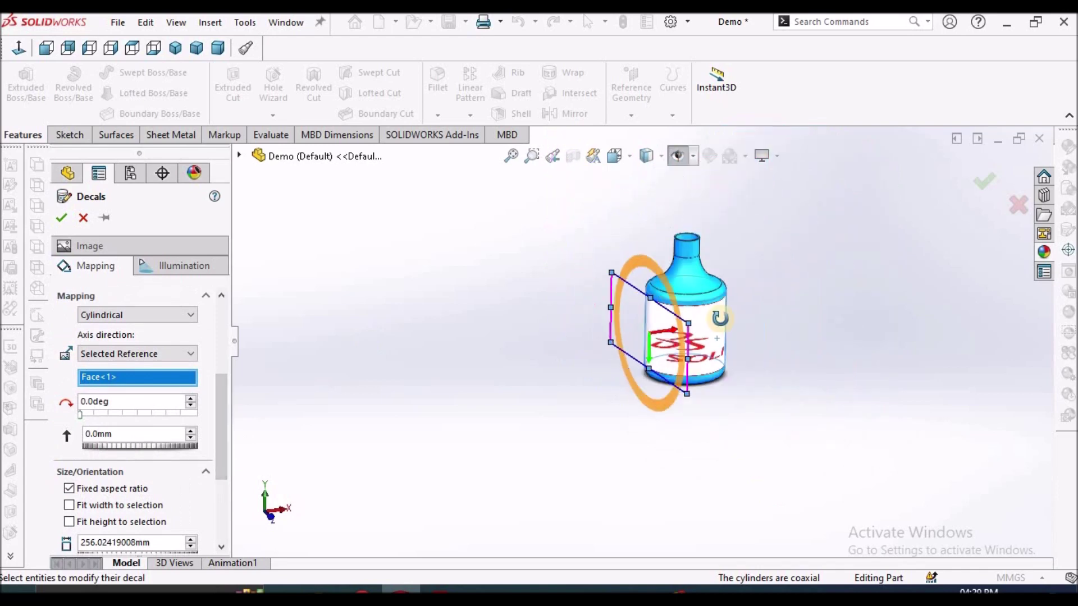
scroll(739, 296, down, 4)
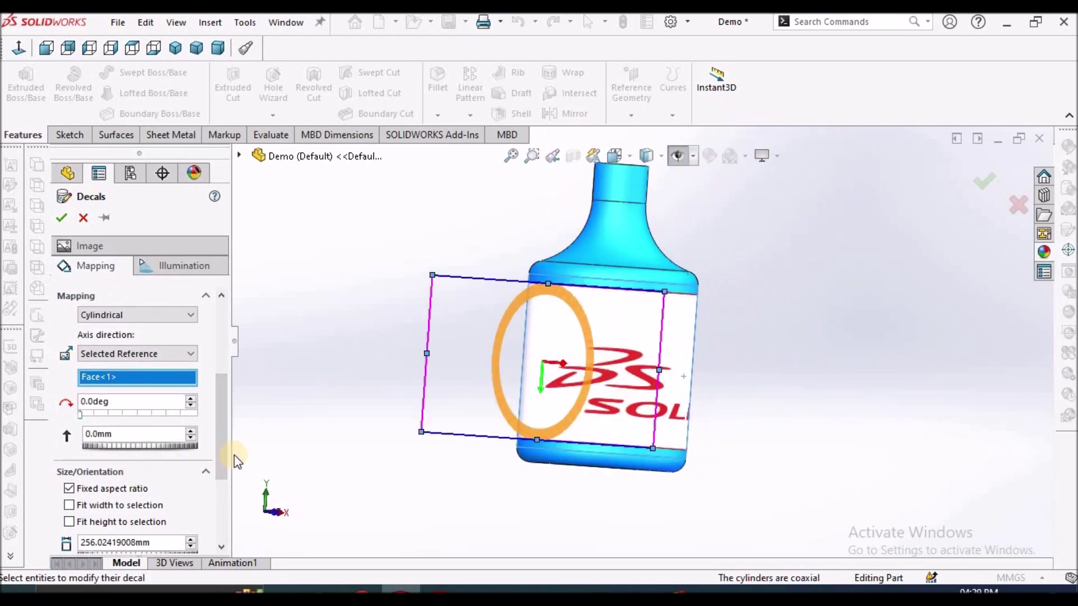
scroll(222, 471, down, 3)
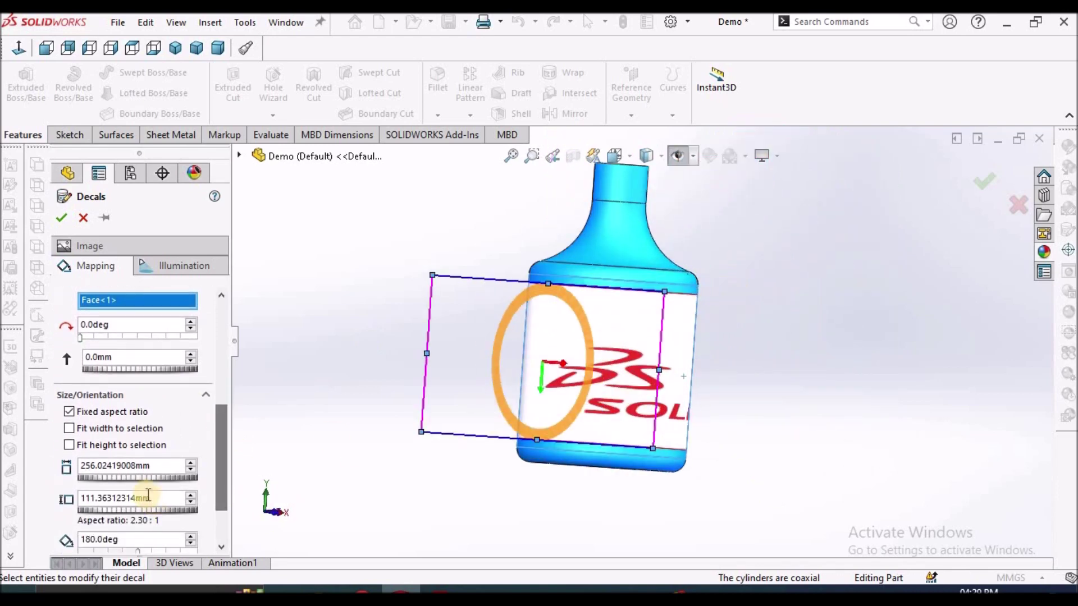
drag(150, 478, 135, 471)
middle_drag(494, 277, 469, 326)
- Commit the DS logo decal, then inspect the bottle from isometric and rotated views
click(61, 218)
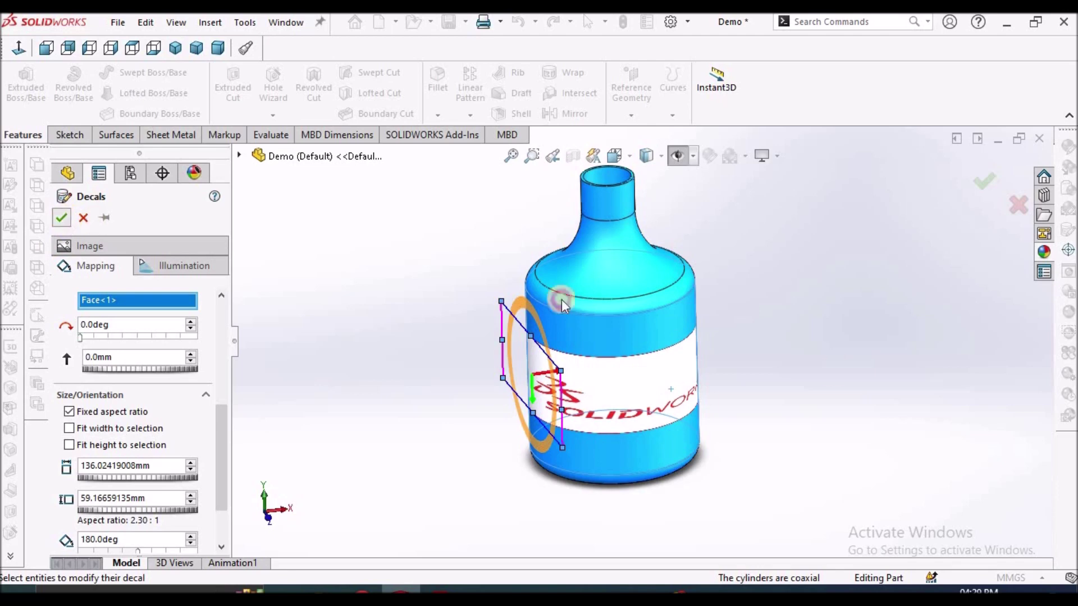
scroll(646, 359, down, 3)
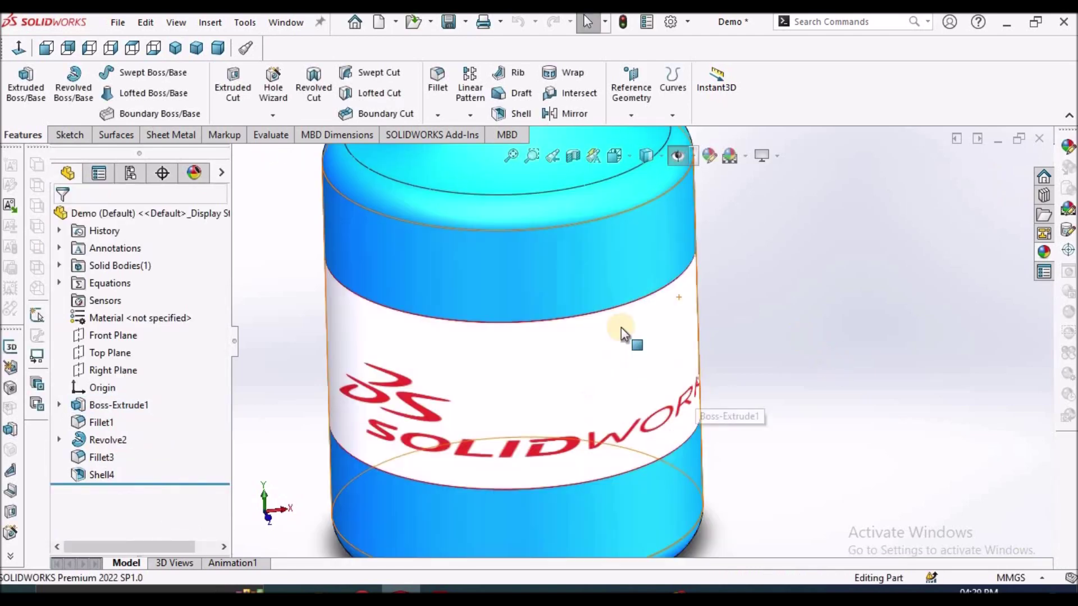
key(f)
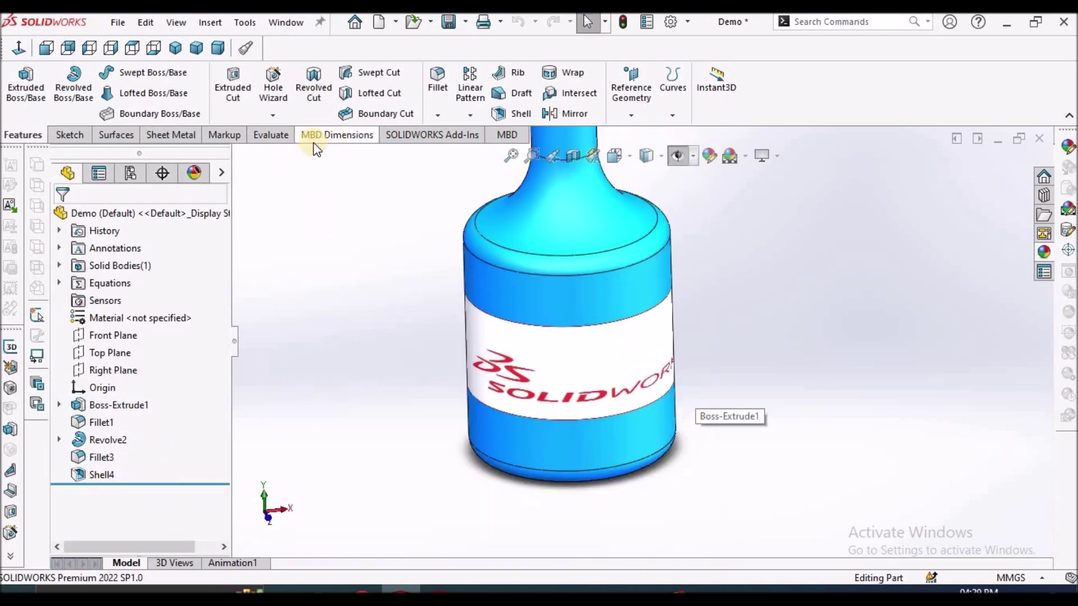
click(175, 48)
key(Up)
key(Up)
key(Up)
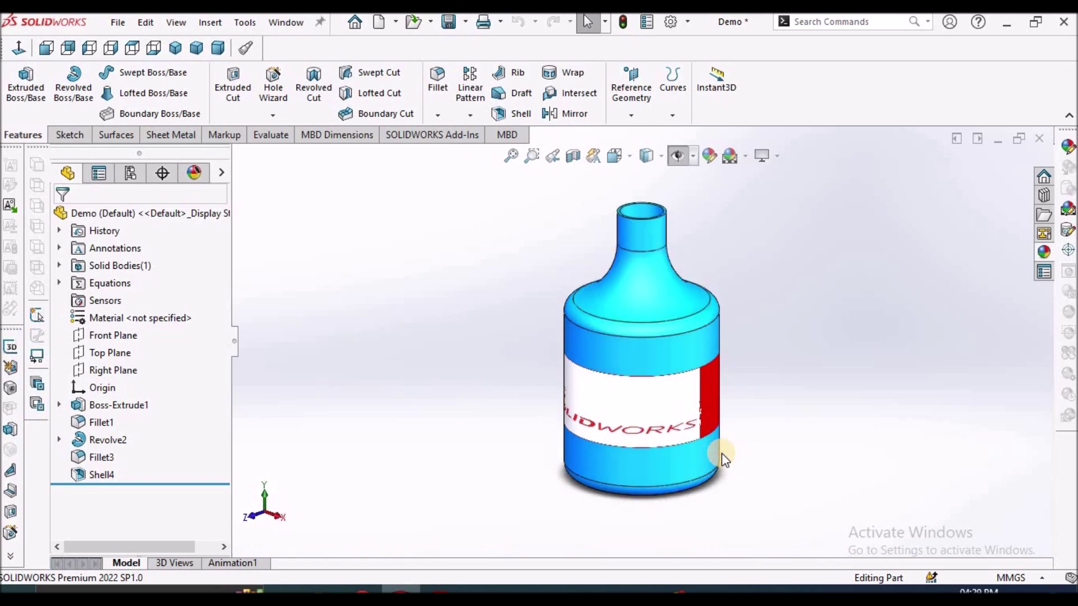
key(Right)
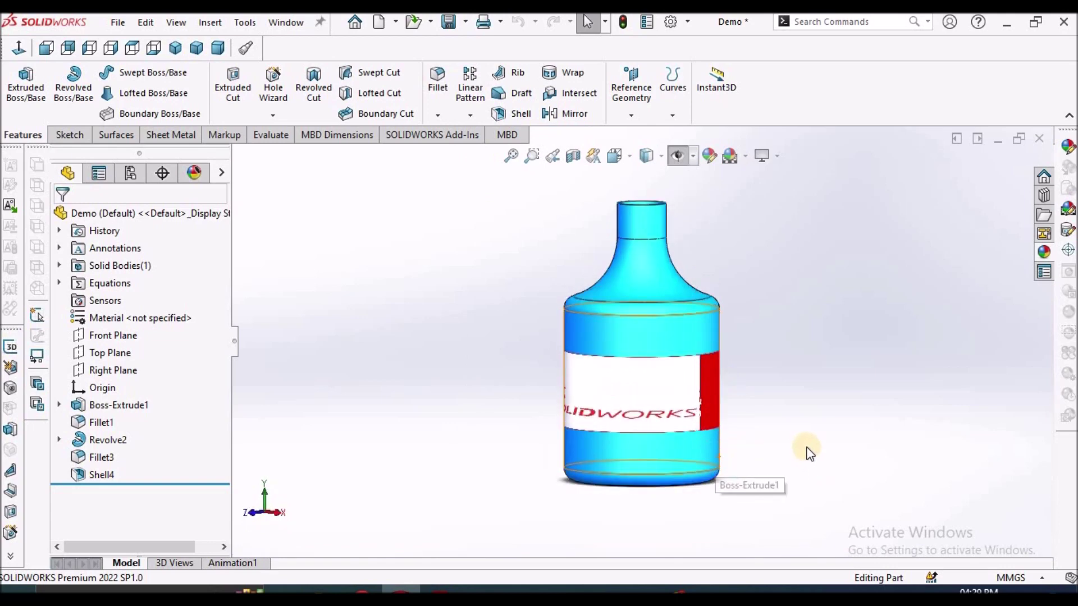
key(Down)
key(Down)
key(Right)
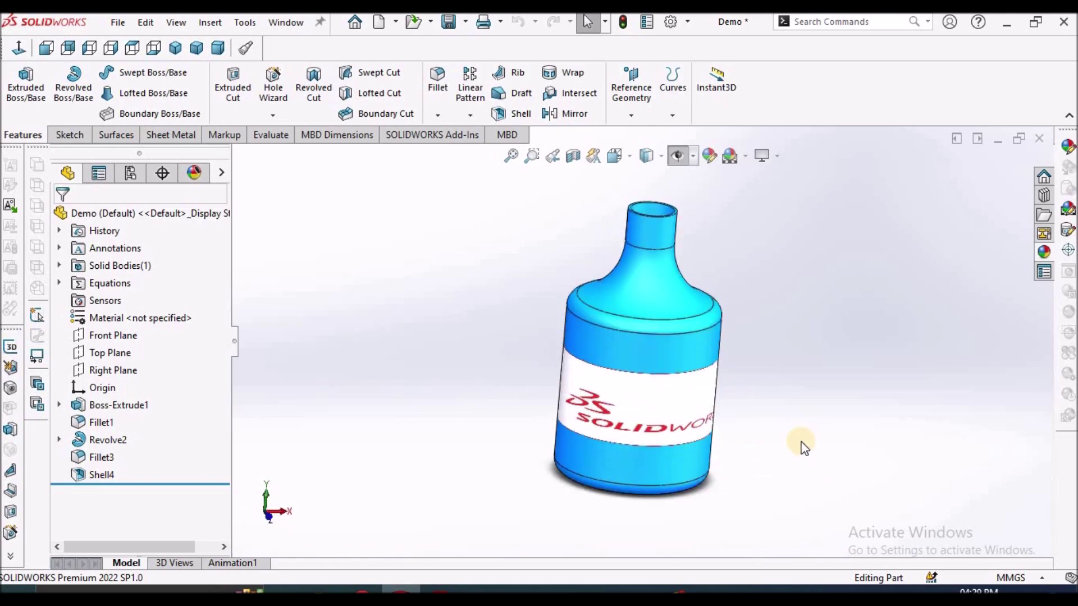
key(Down)
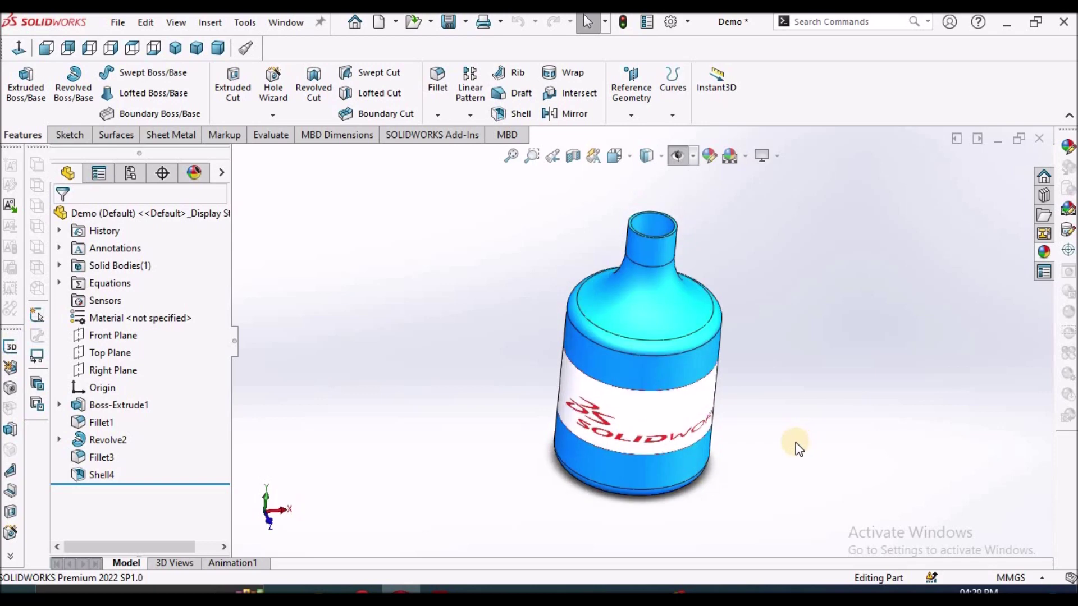
- Reopen the sw_logo_designed_by decal for editing from the DisplayManager decals list
click(193, 174)
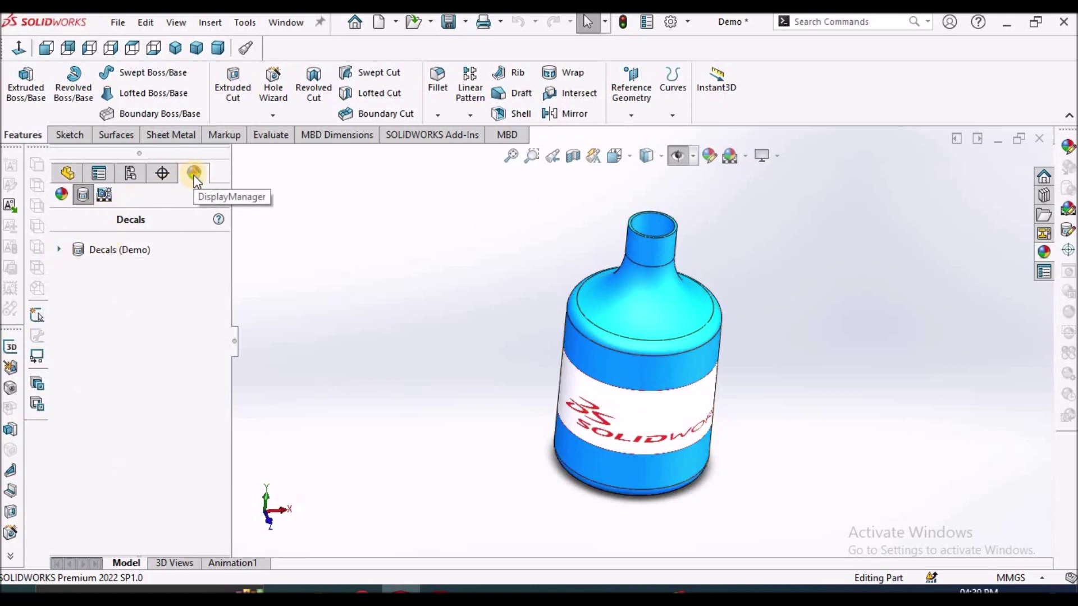
click(58, 249)
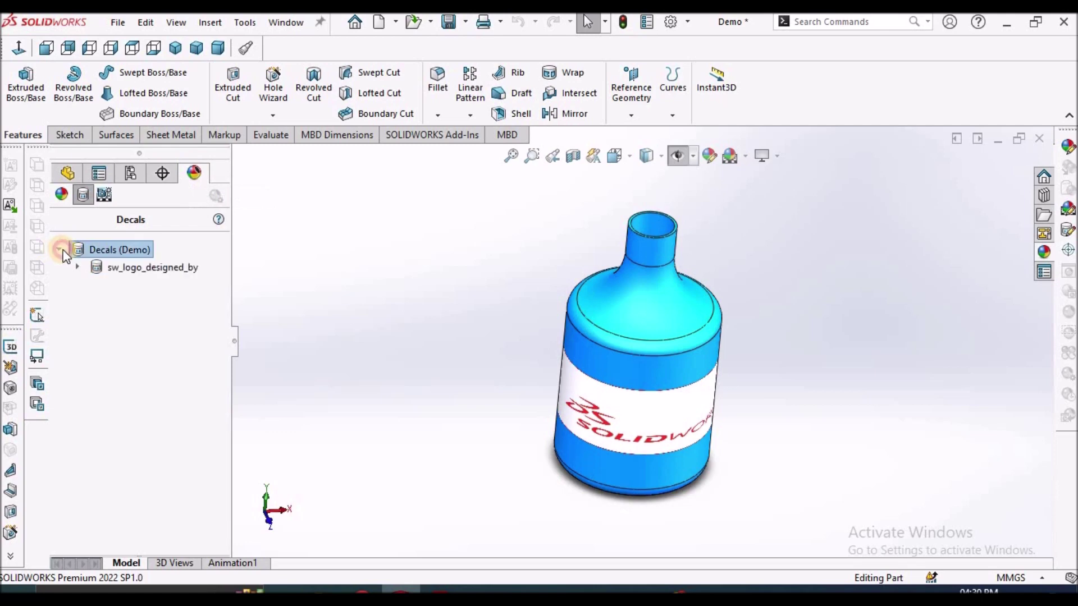
click(76, 267)
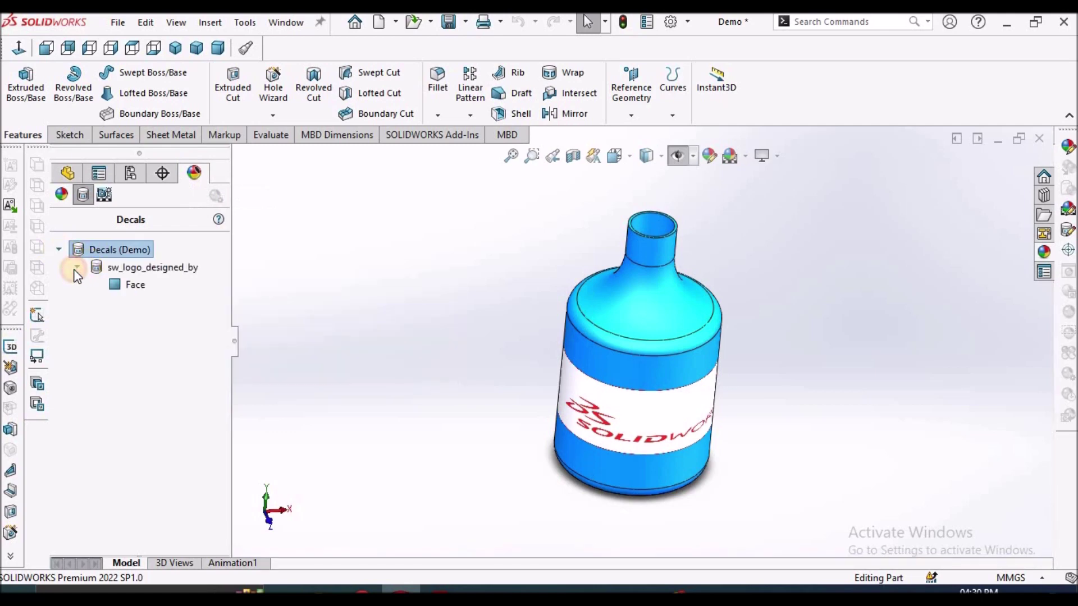
right_click(111, 271)
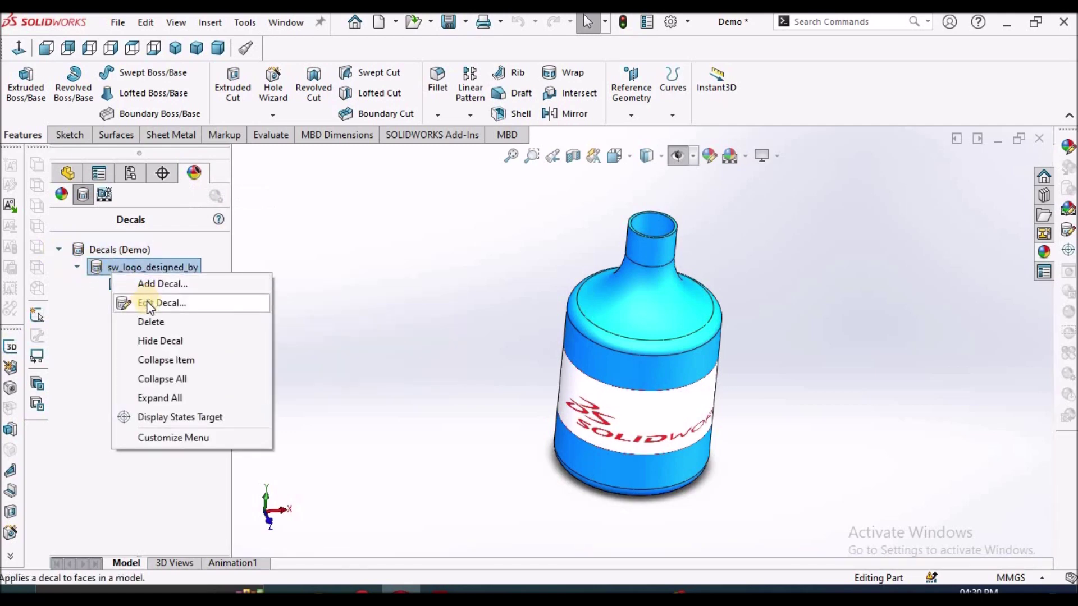
click(149, 304)
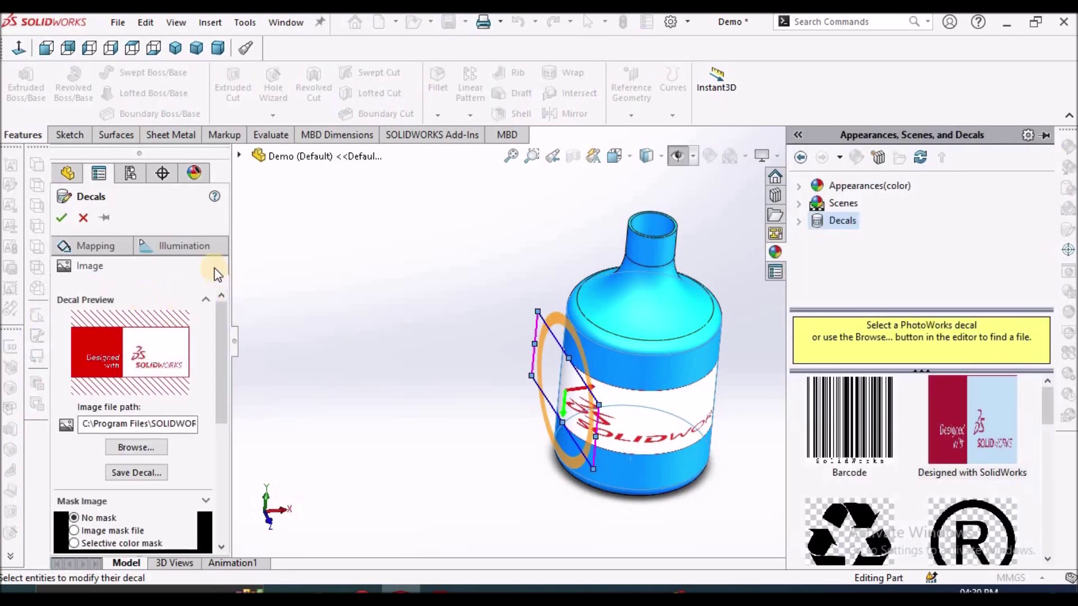
- Set the decal's Illumination diffuse amount to 1.00 and luminous intensity to 0.01 w/srm^2
click(193, 247)
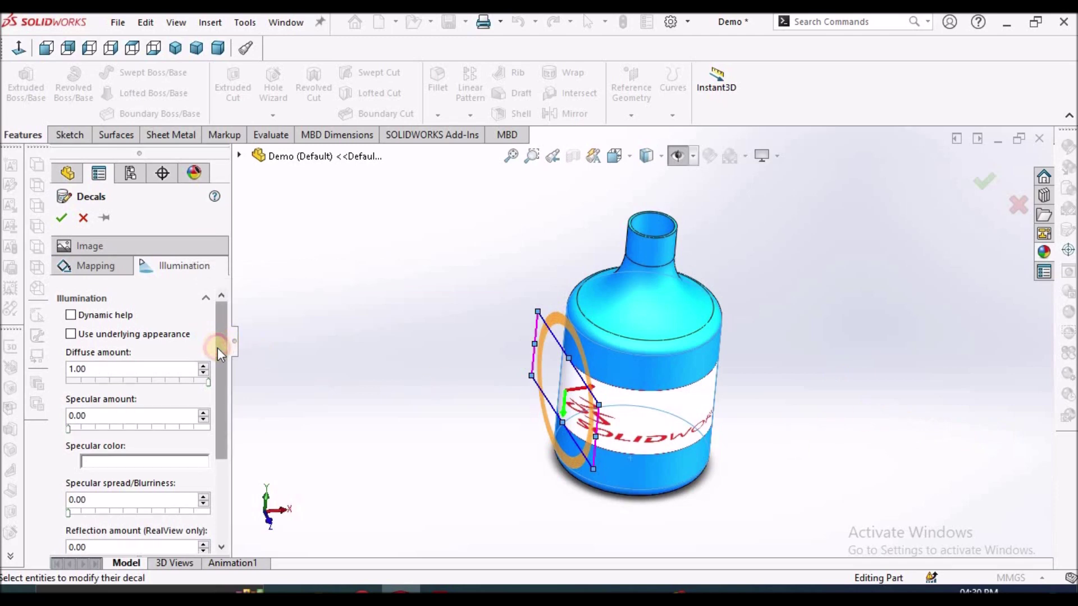
scroll(218, 340, down, 1)
scroll(169, 365, up, 1)
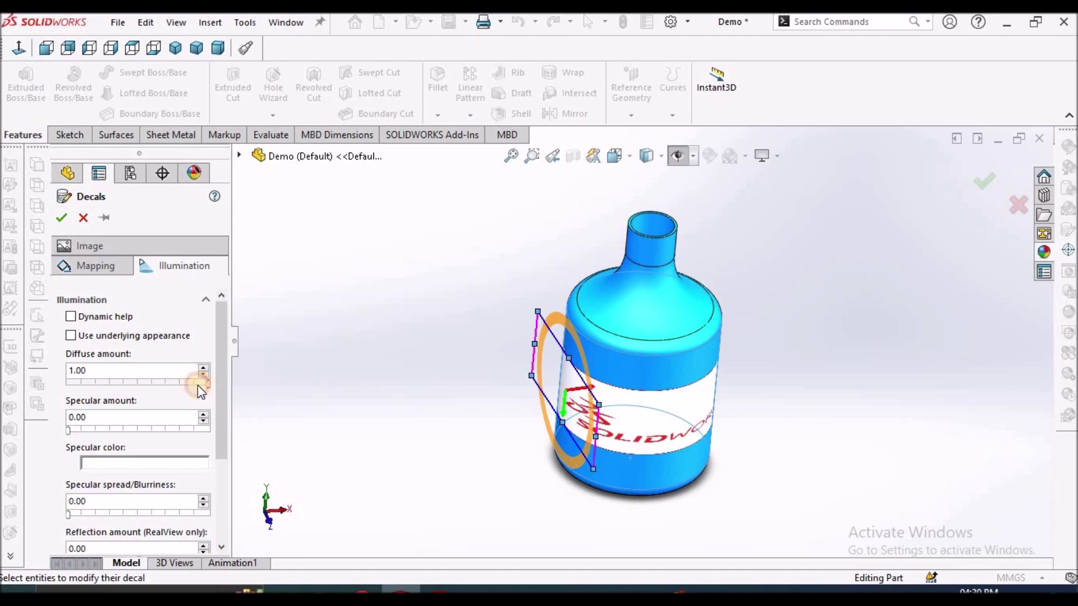
drag(182, 384, 114, 388)
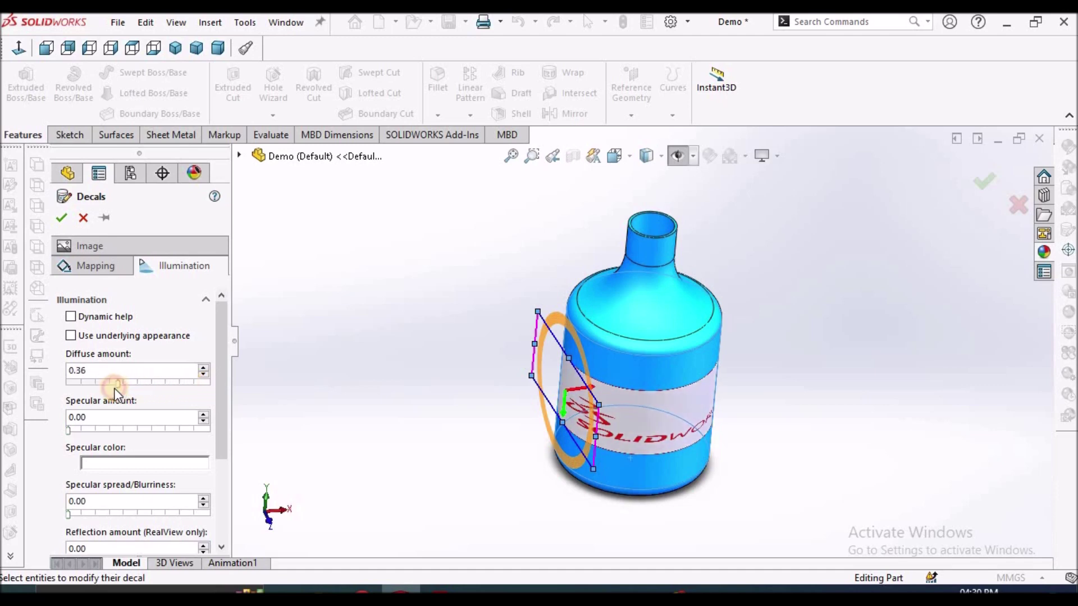
scroll(644, 437, down, 5)
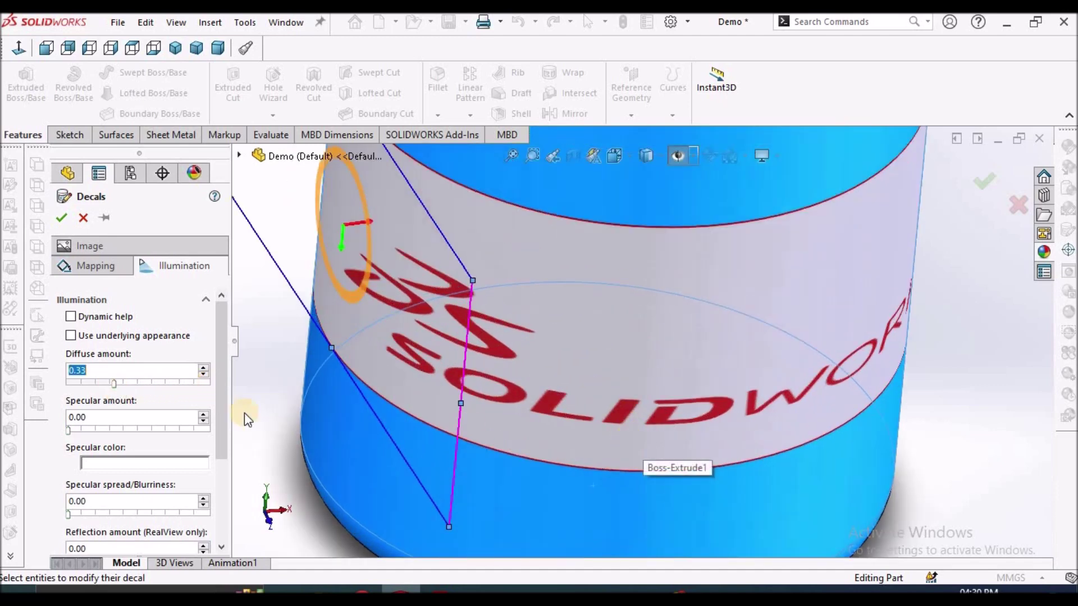
drag(115, 387, 216, 502)
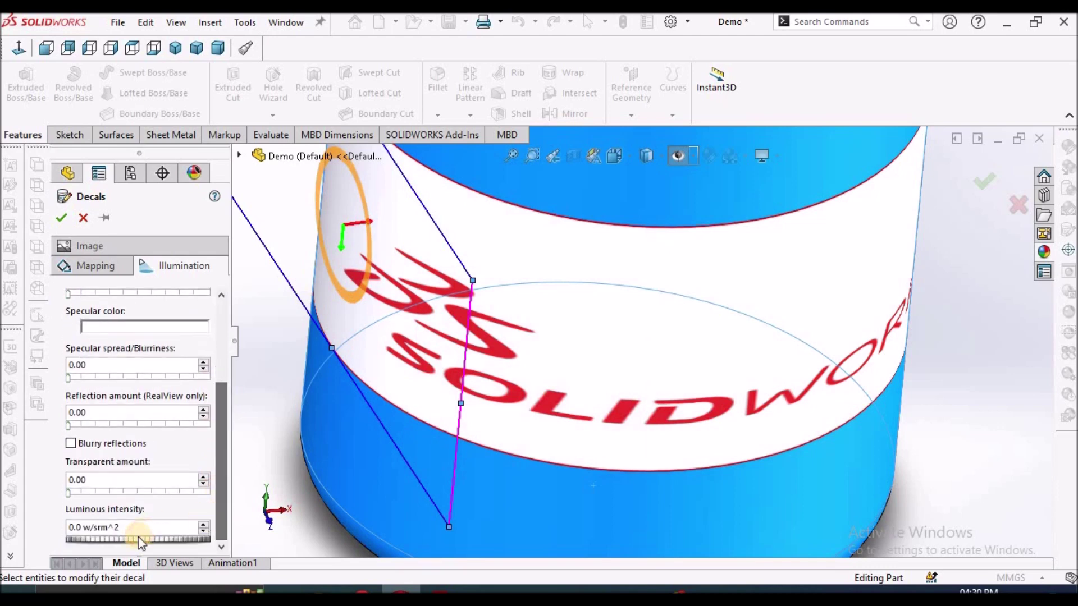
drag(135, 538, 165, 536)
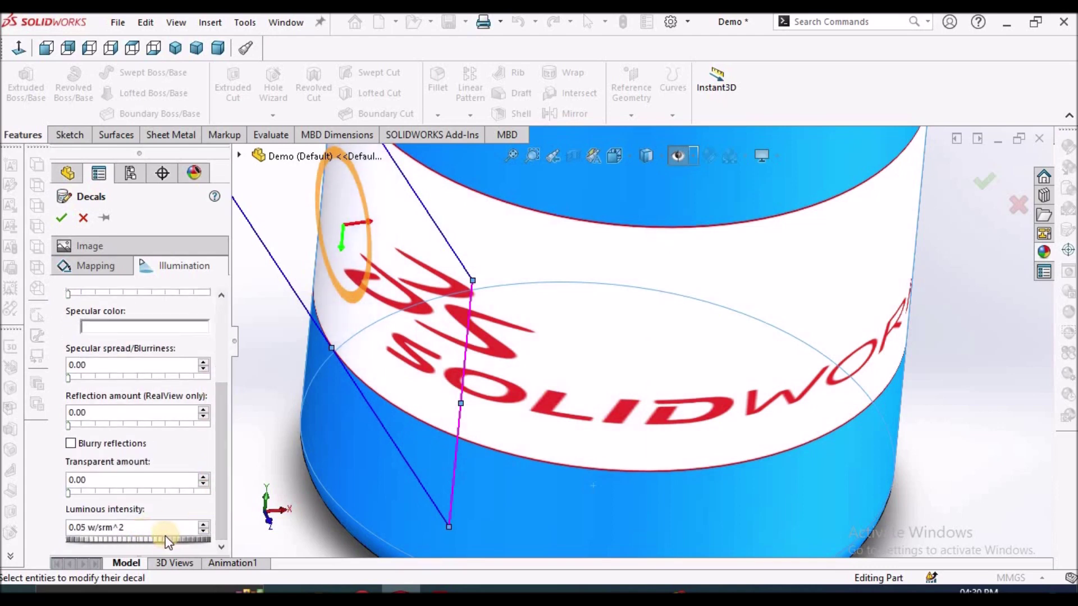
double_click(94, 531)
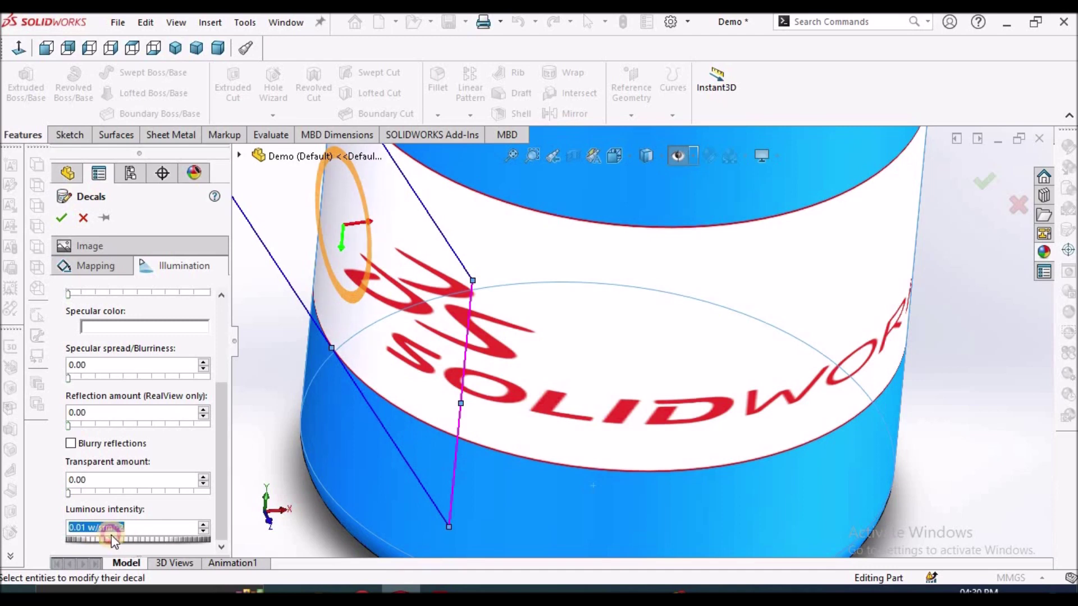
text(0.01)
key(Return)
drag(111, 493, 61, 492)
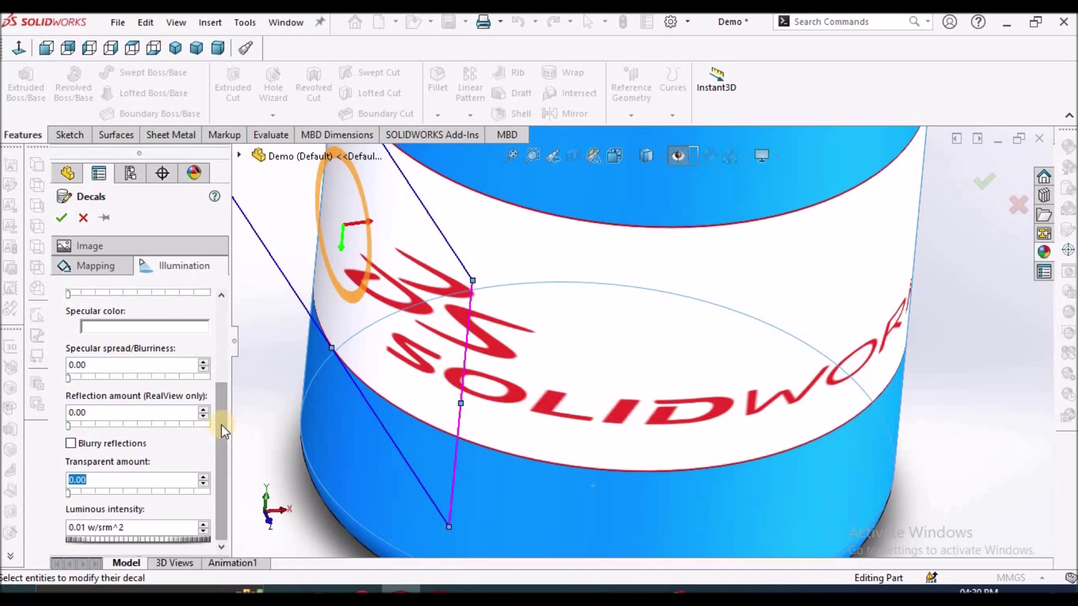
- Orbit the bottle to check the brightened decal in context
drag(222, 423, 235, 308)
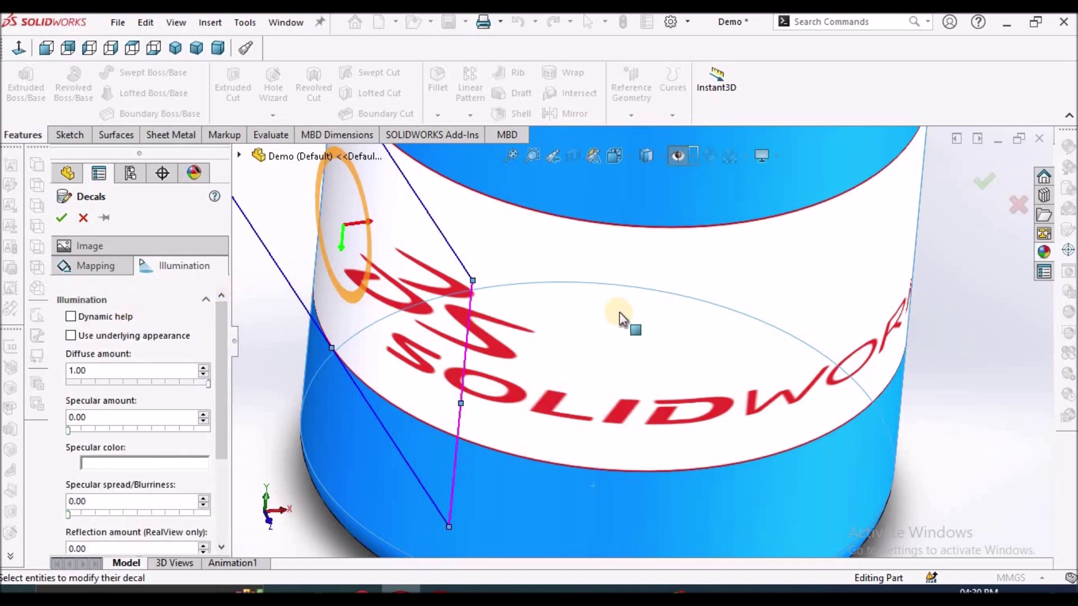
scroll(618, 312, up, 10)
scroll(690, 309, down, 5)
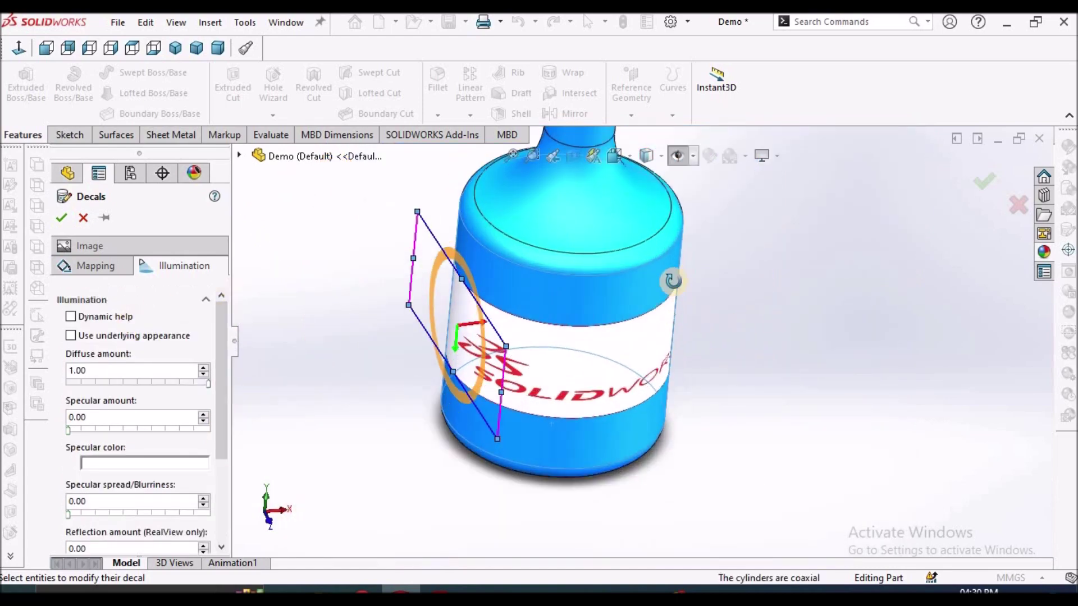
middle_drag(689, 309, 646, 371)
scroll(646, 380, up, 6)
scroll(631, 335, down, 3)
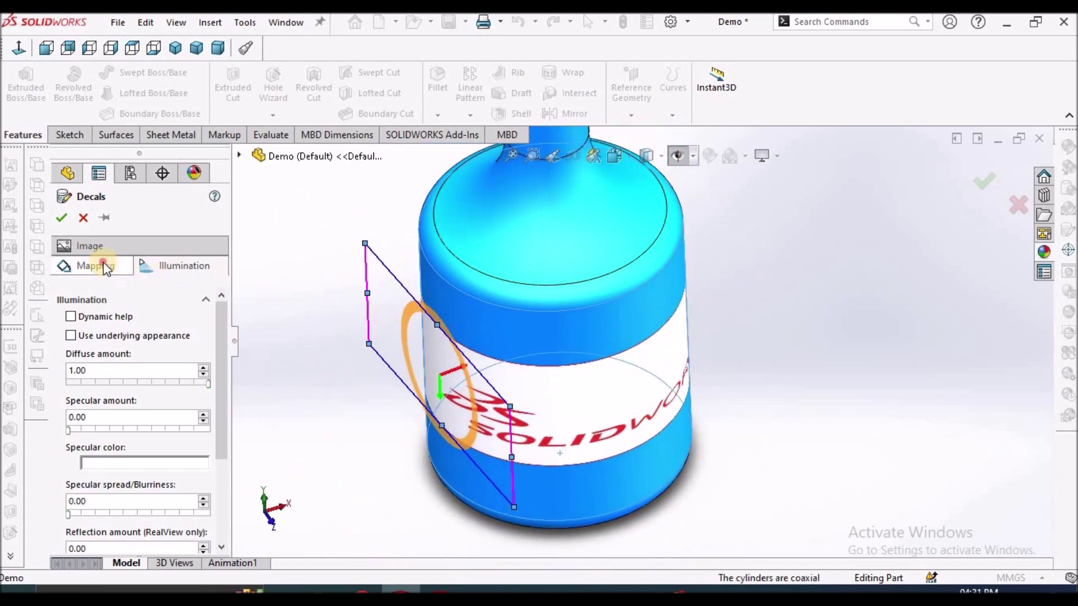
click(89, 263)
- Finish the decal edits and reorient the bottle to the dimetric view
right_click(797, 351)
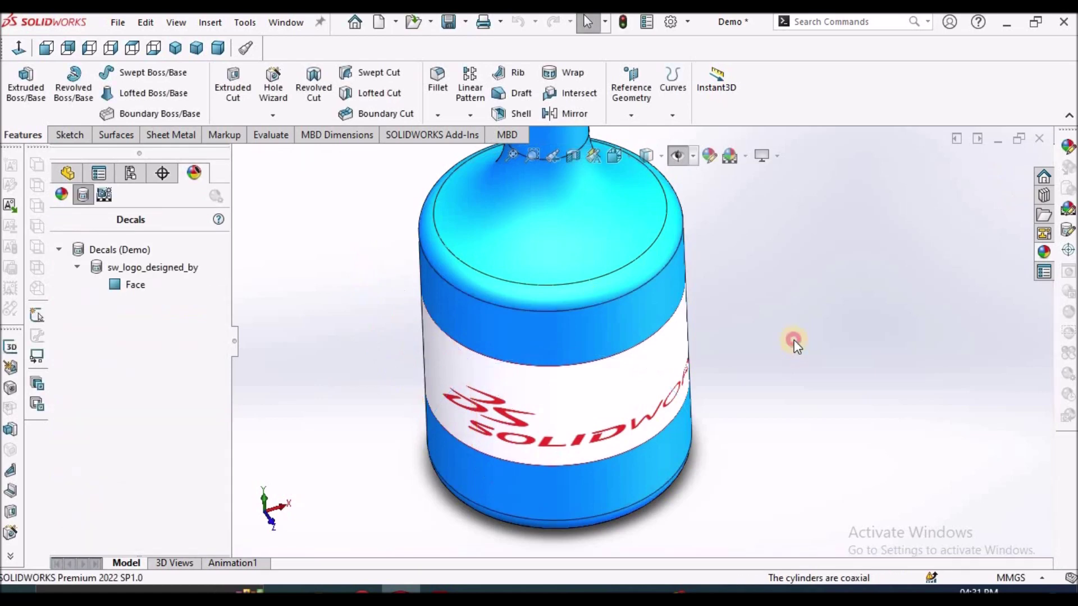
click(419, 211)
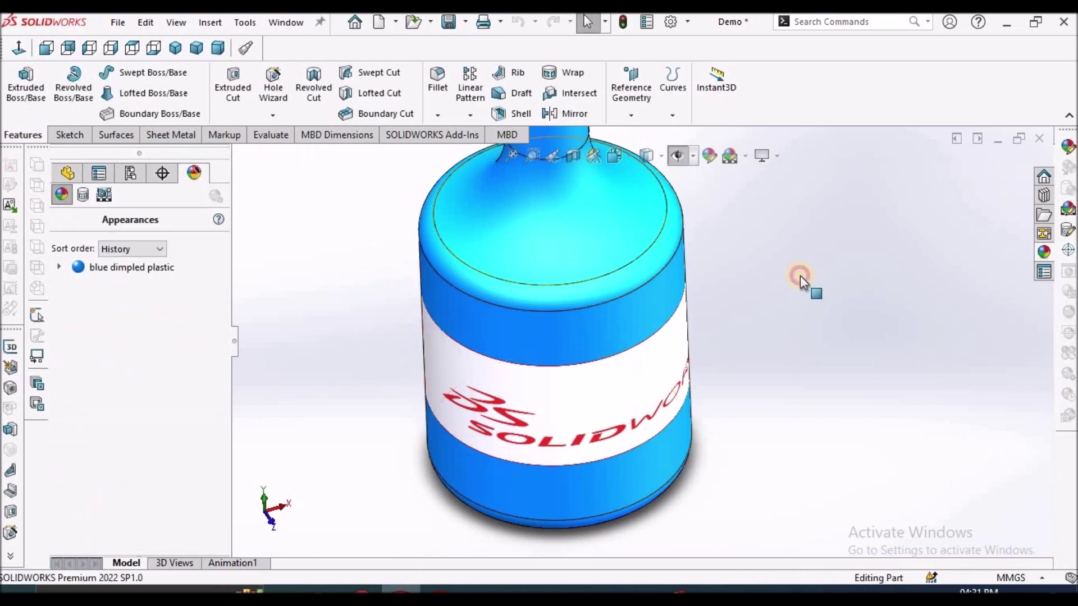
click(219, 47)
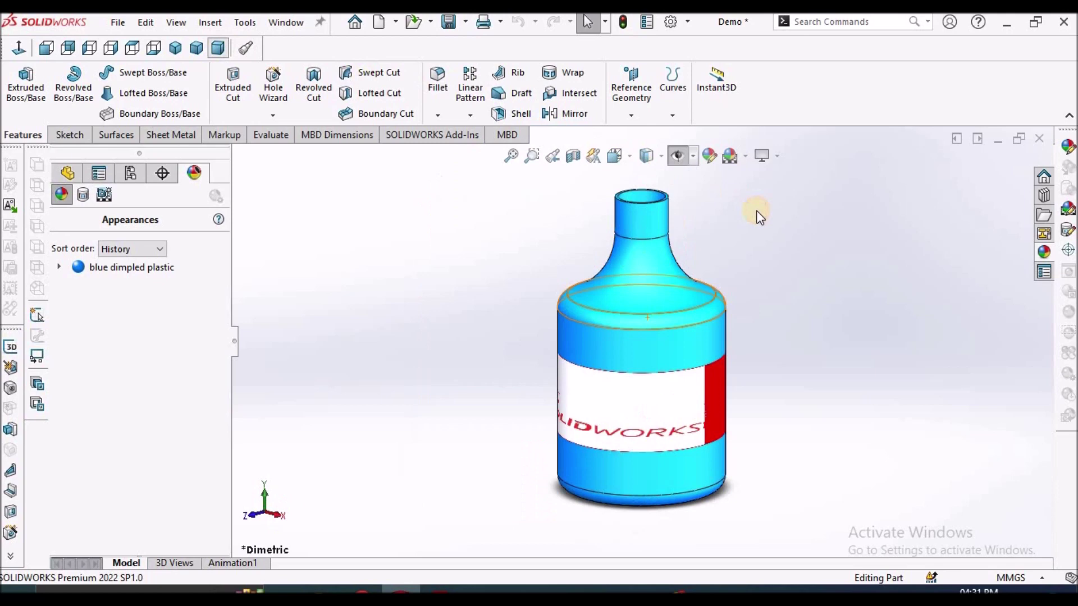
click(785, 242)
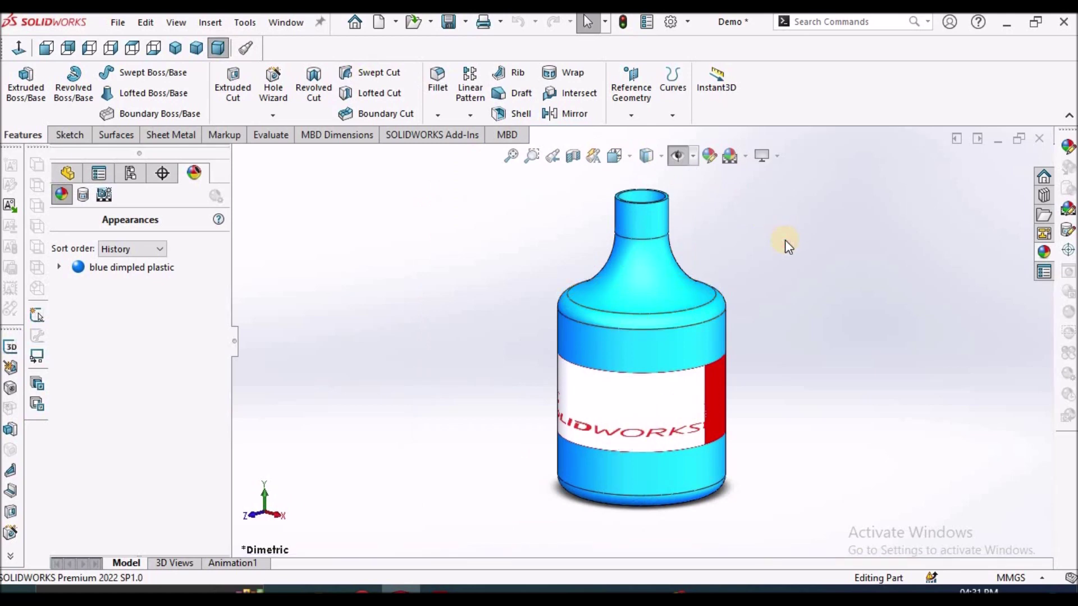
click(440, 590)
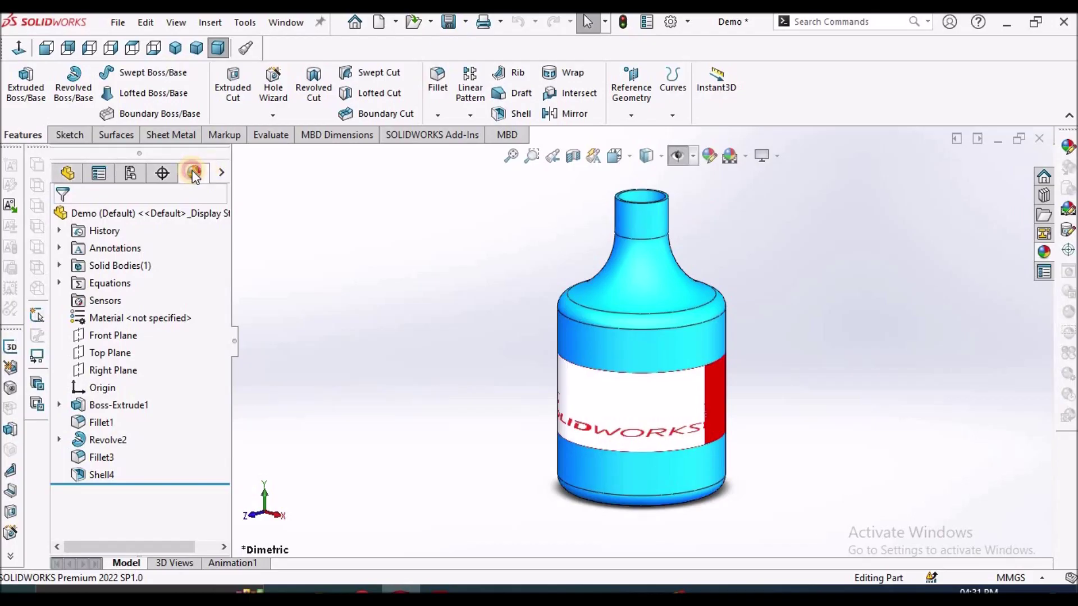
- Hide the sw_logo_designed_by decal from the DisplayManager decals list
click(192, 172)
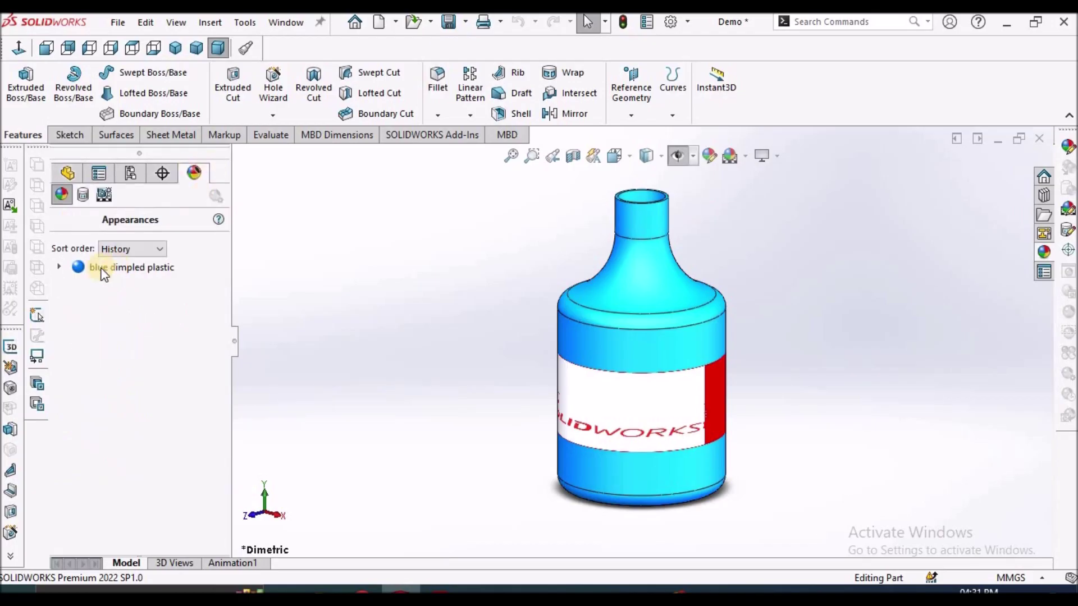
click(104, 195)
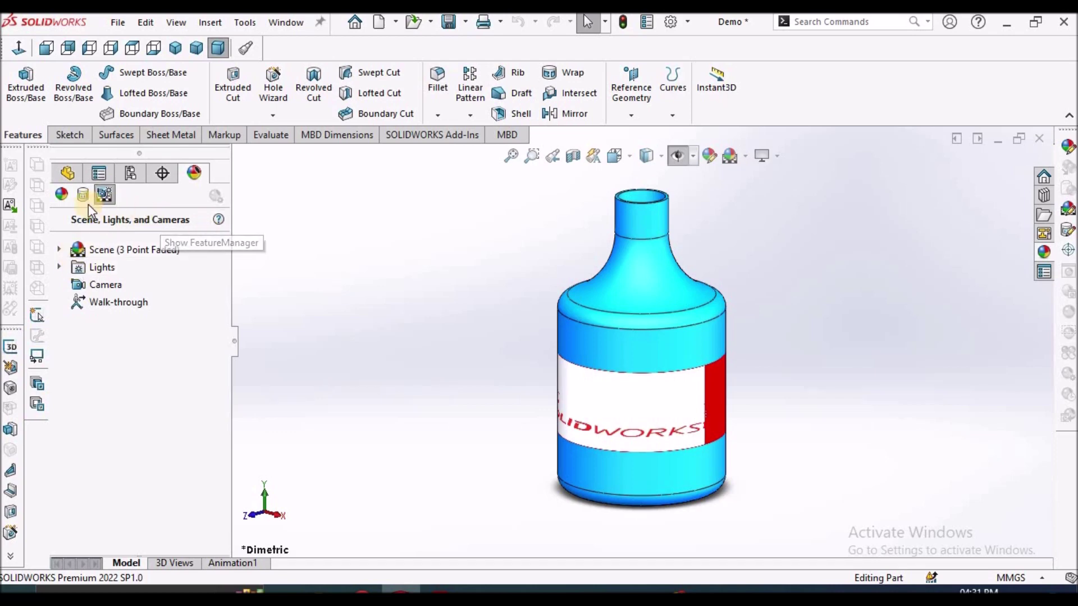
click(82, 195)
right_click(129, 268)
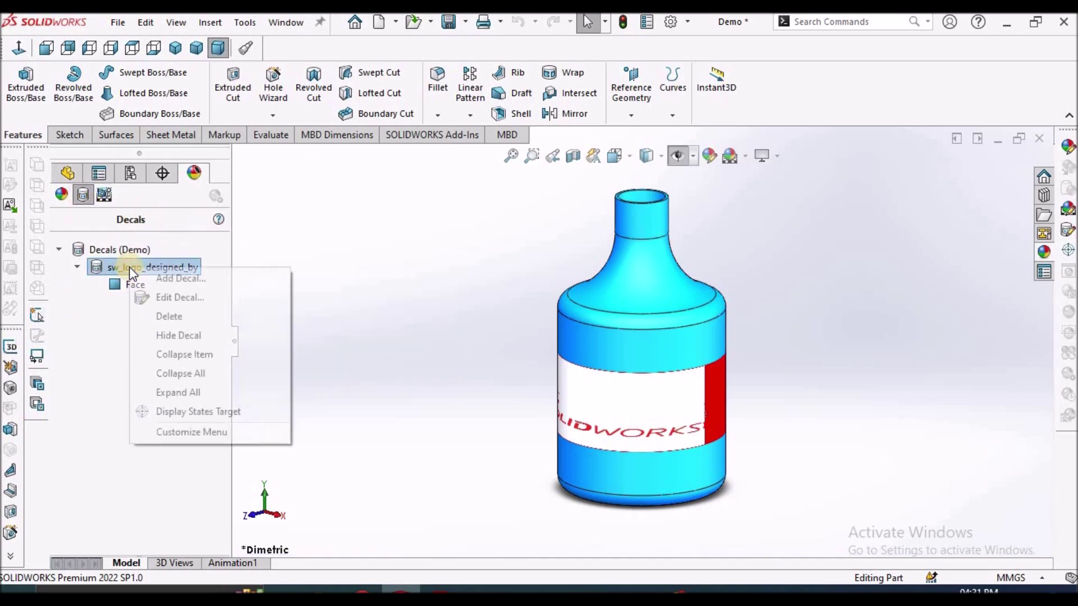
click(165, 335)
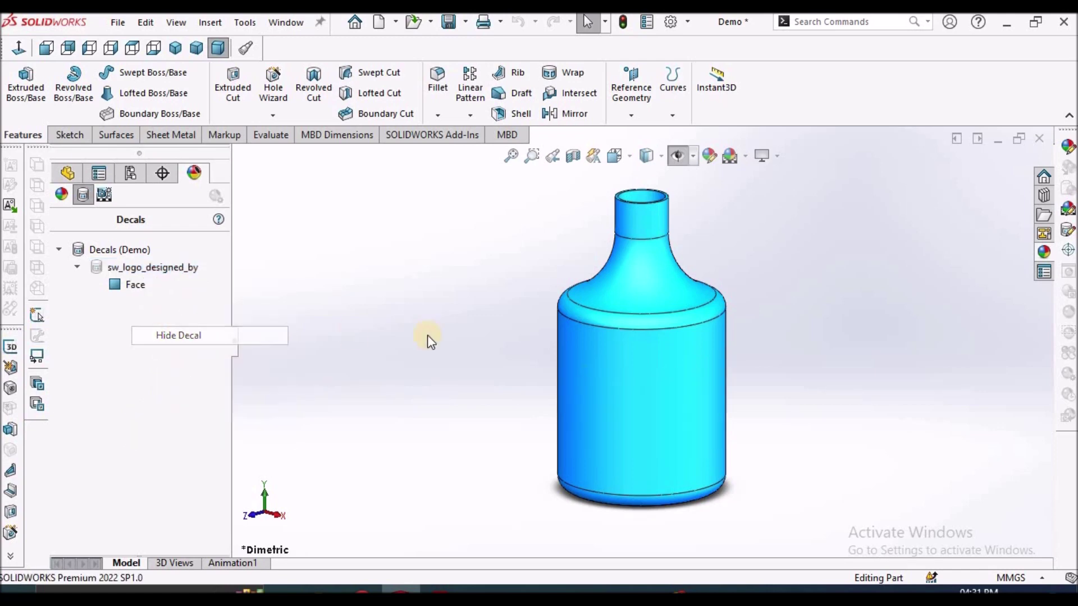
click(62, 194)
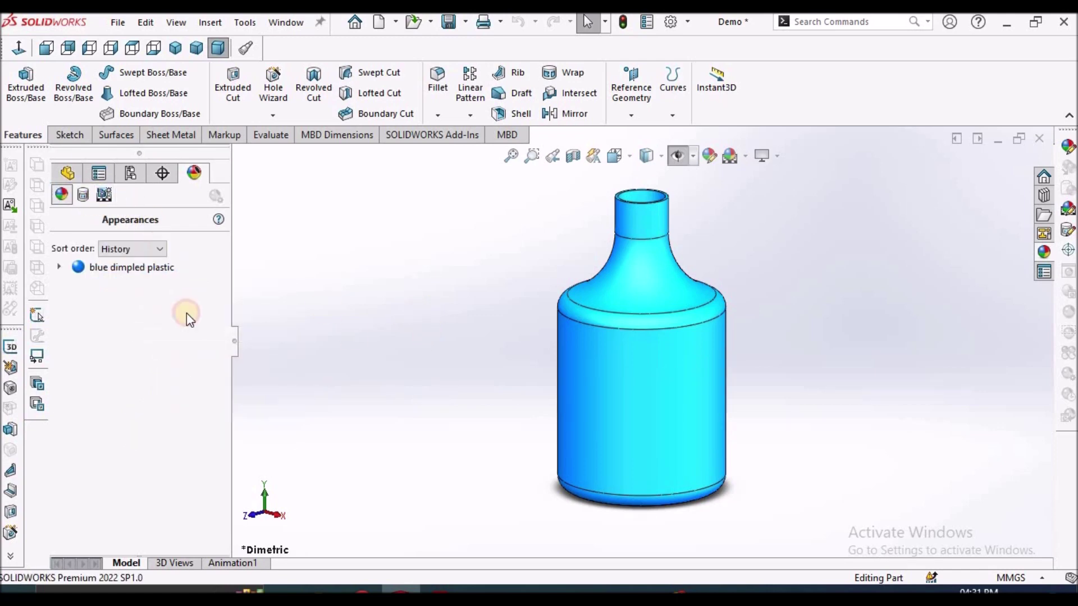
- Start adding a new appearance, cancel it, and return to the decals list
right_click(124, 325)
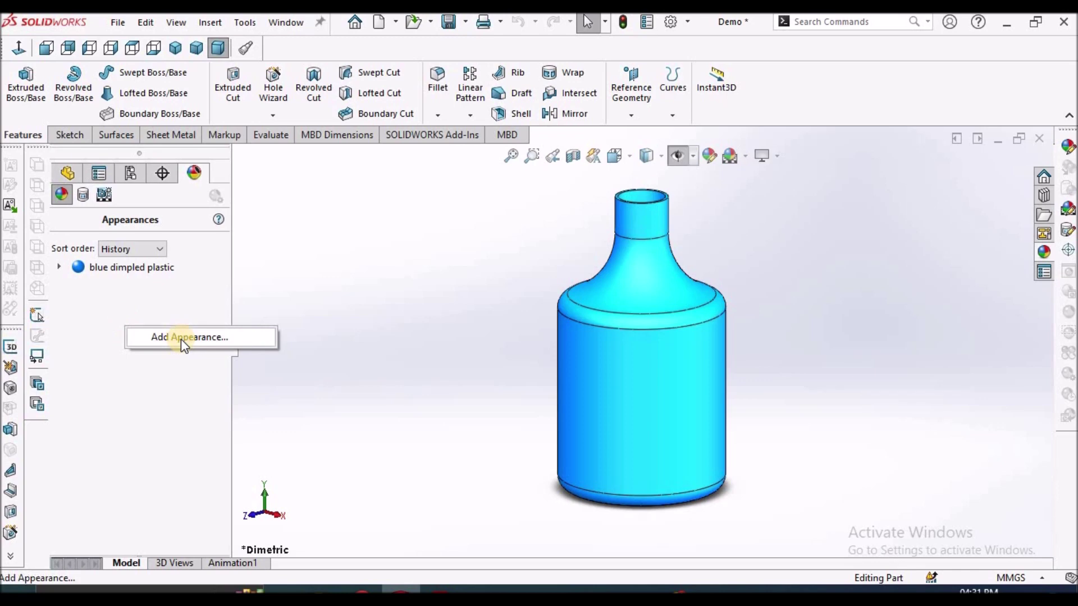
right_click(139, 409)
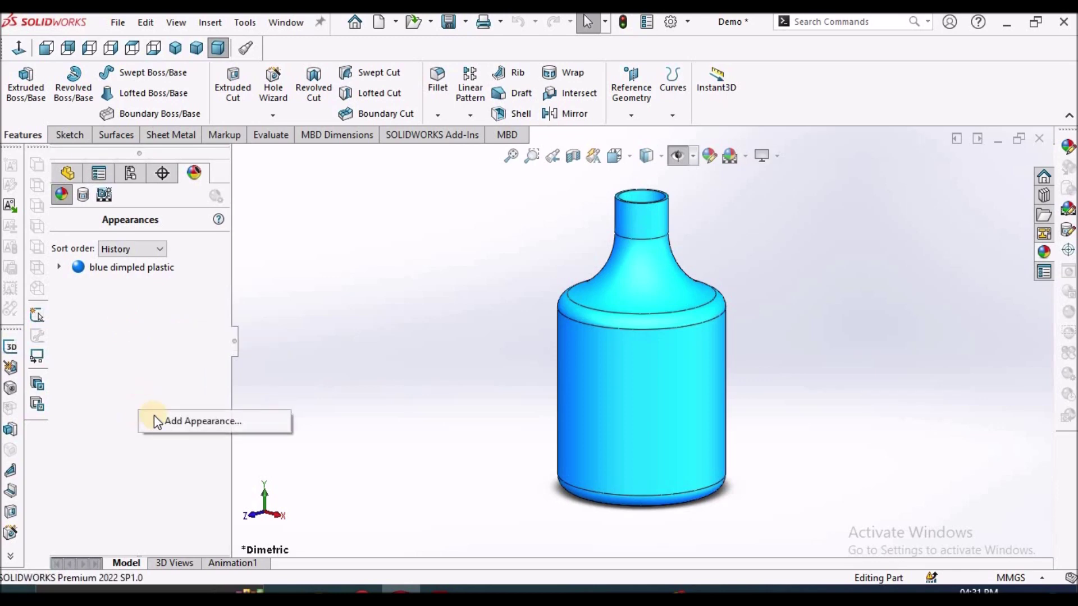
click(198, 432)
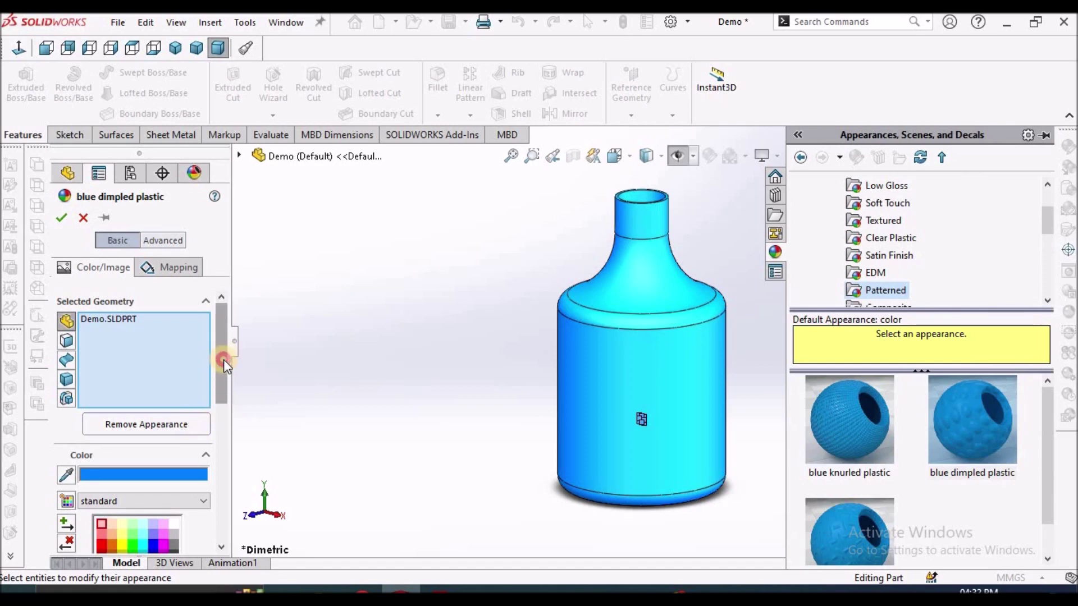
scroll(224, 393, down, 5)
scroll(229, 393, up, 5)
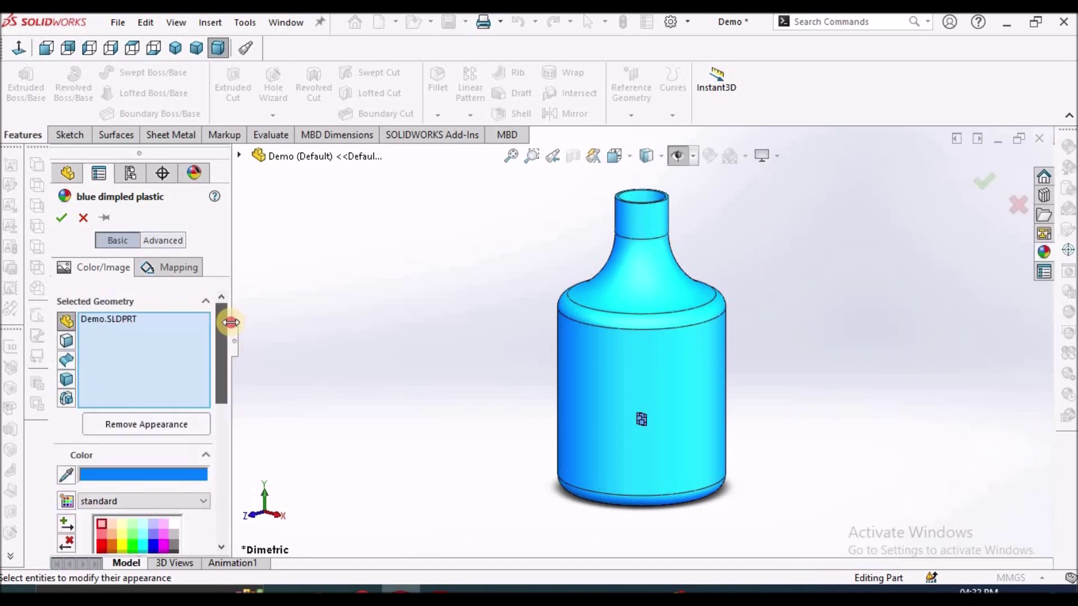
click(169, 268)
click(82, 217)
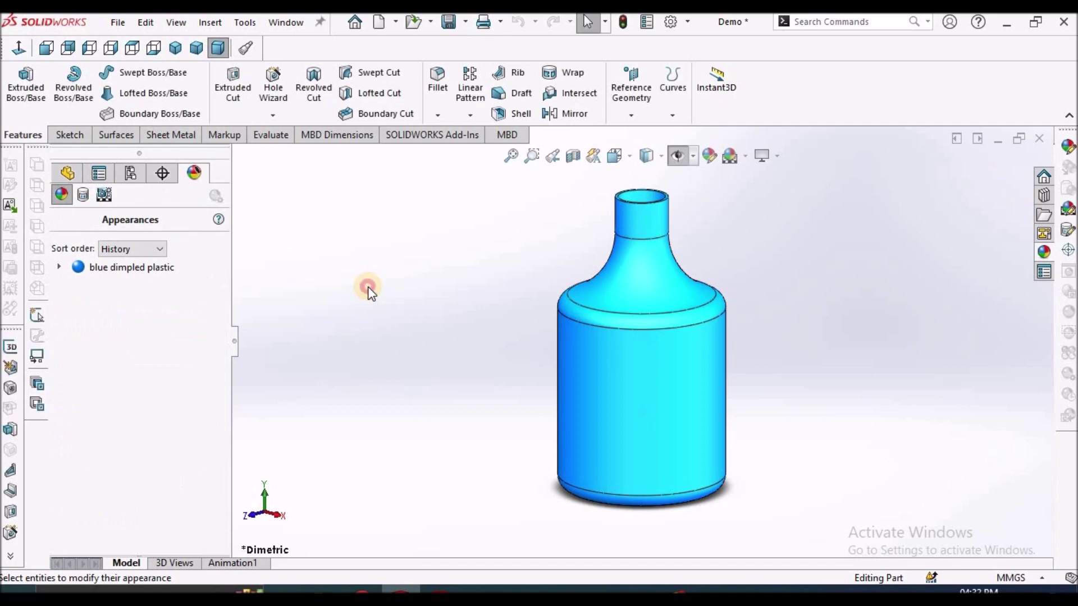
click(83, 195)
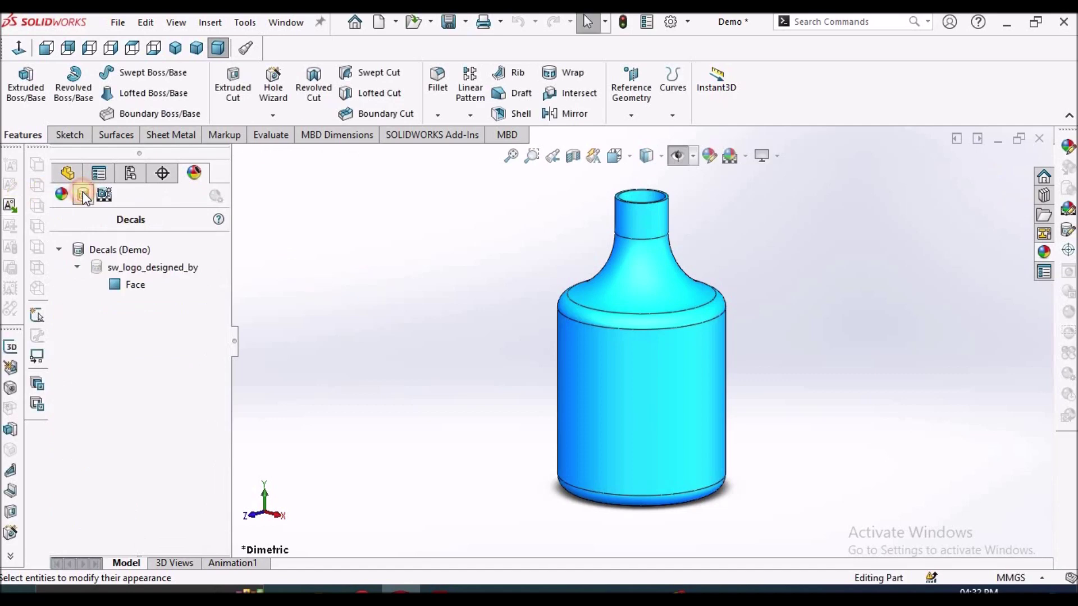
- Start a new decal and browse for its image file
right_click(125, 332)
click(170, 344)
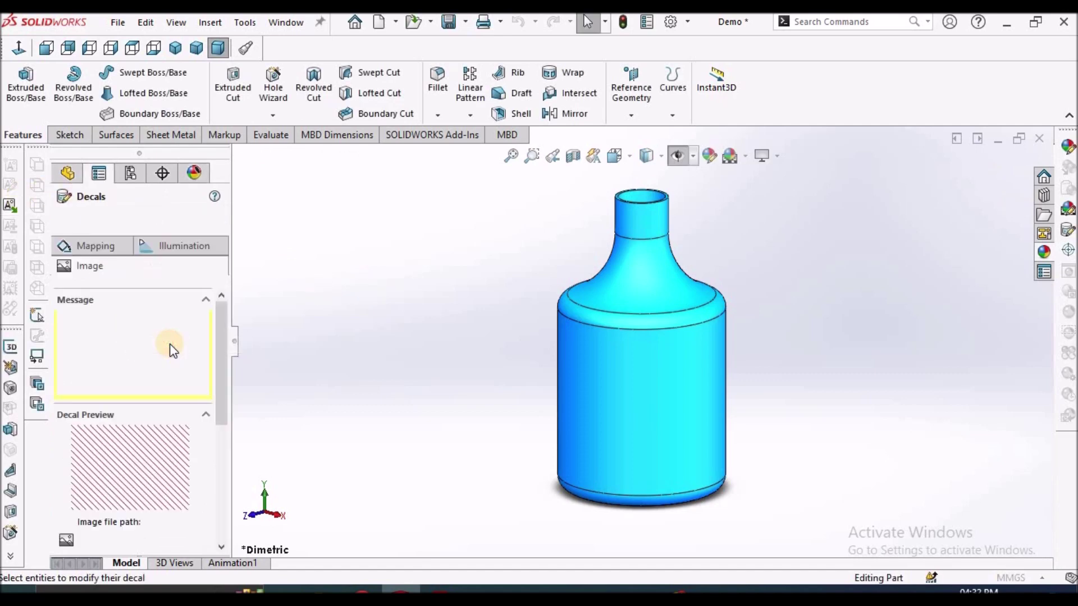
drag(225, 389, 224, 471)
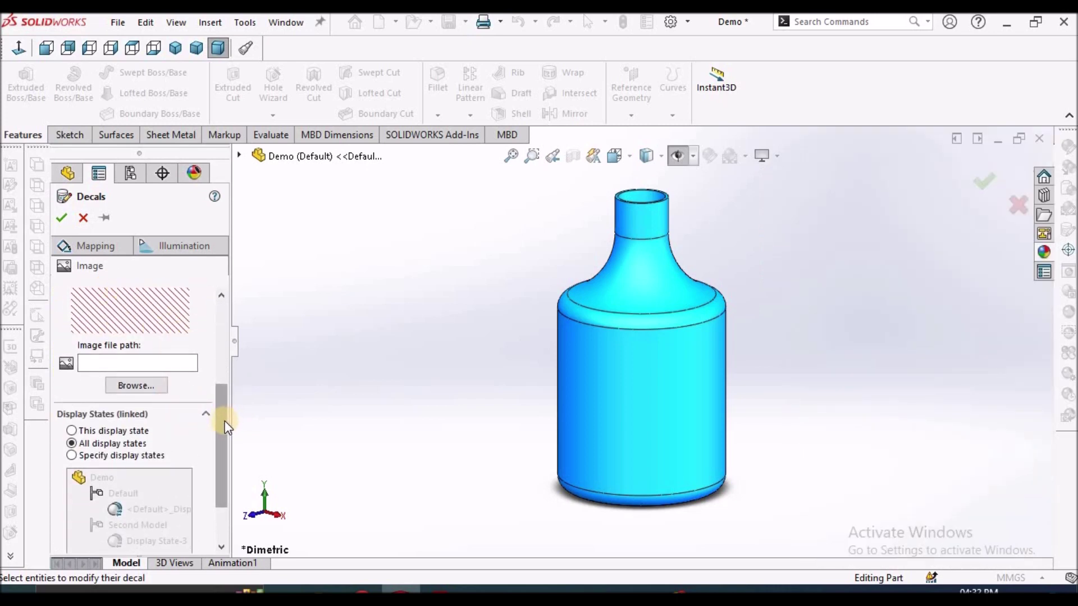
mouse_move(223, 393)
mouse_down()
mouse_move(225, 353)
mouse_move(227, 399)
mouse_up()
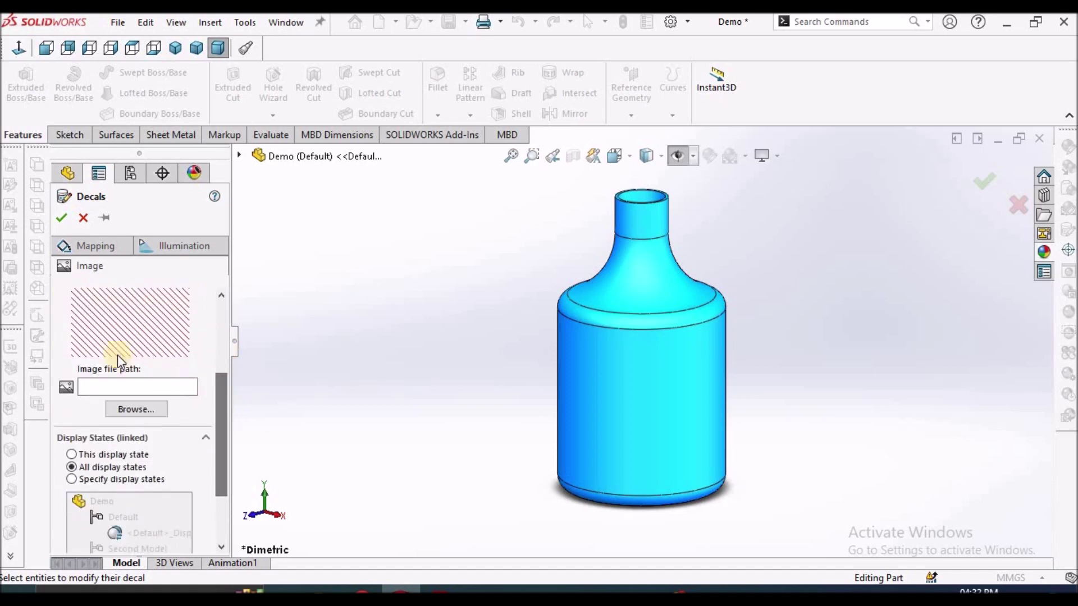
click(133, 409)
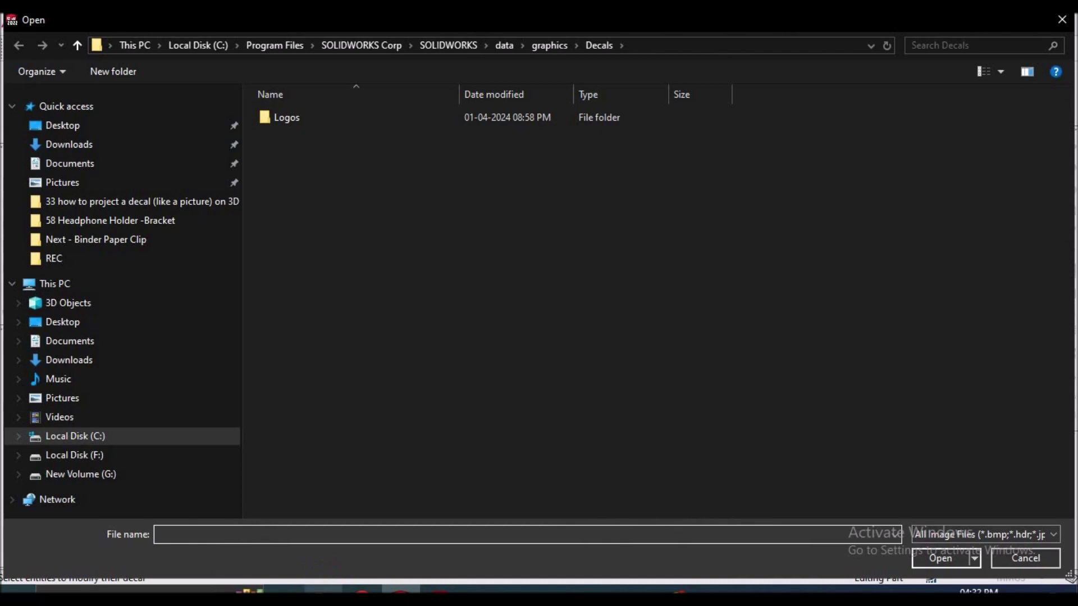
- Copy the tutorial folder's path from File Explorer, then minimize Explorer
key(alt+Tab)
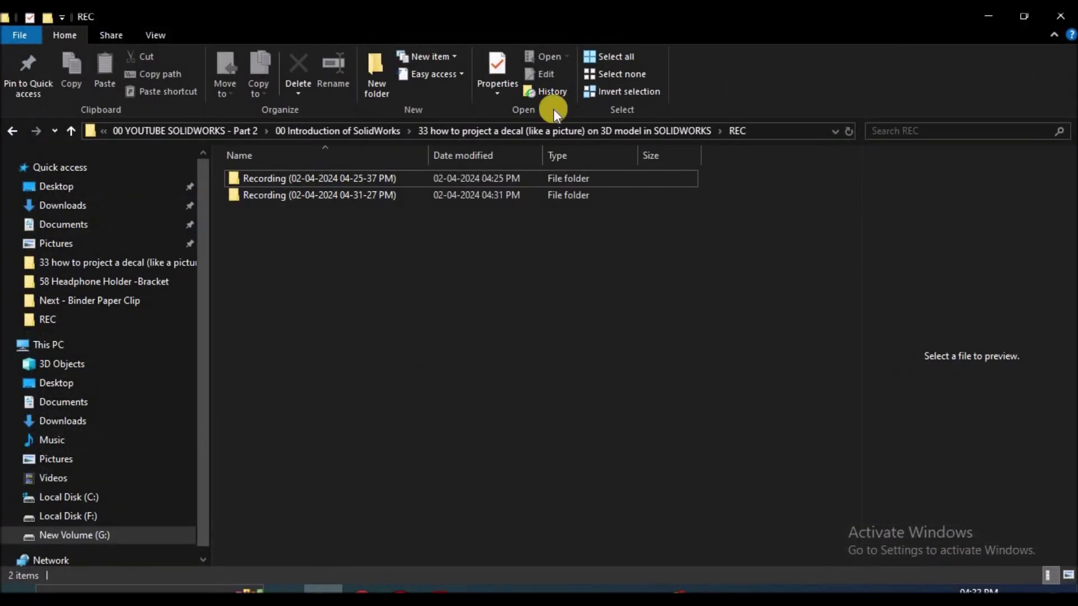
click(650, 128)
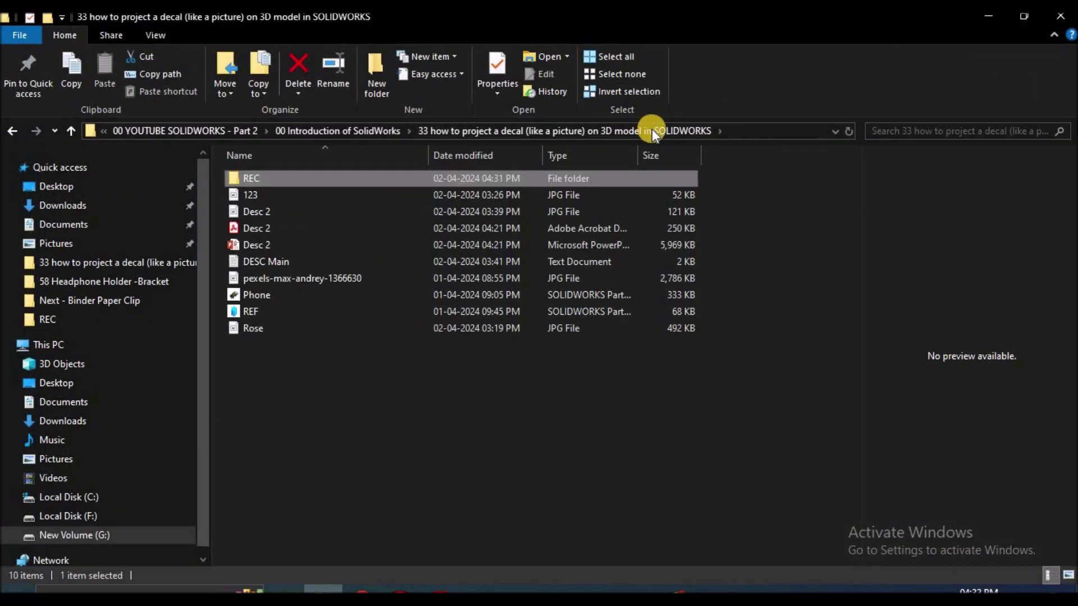
click(746, 136)
key(ctrl+c)
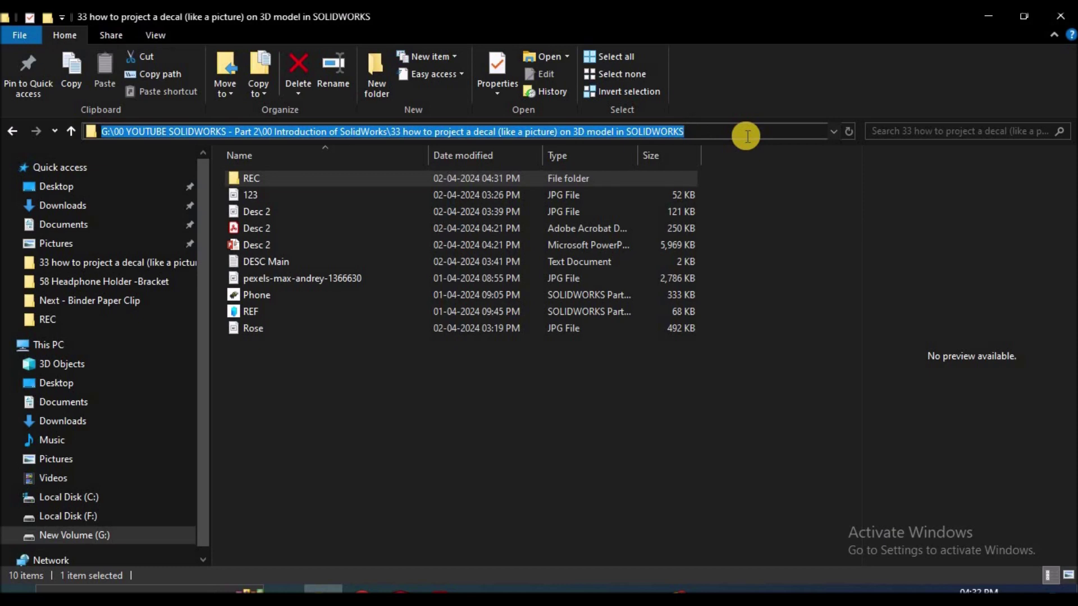
click(991, 18)
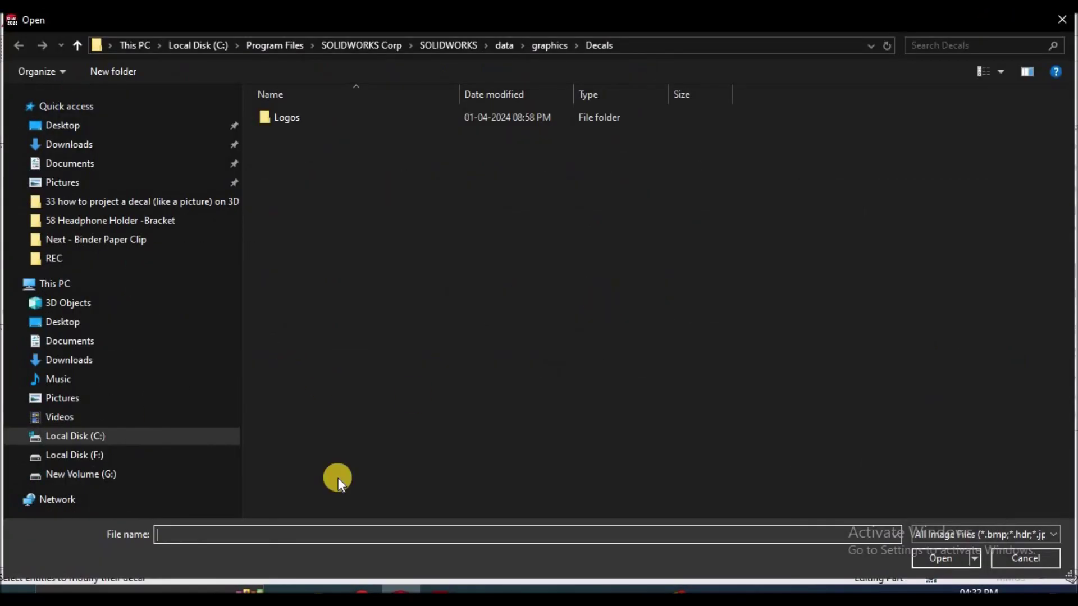
- Navigate the Open dialog to the pasted tutorial folder path and select the 123 image
click(696, 43)
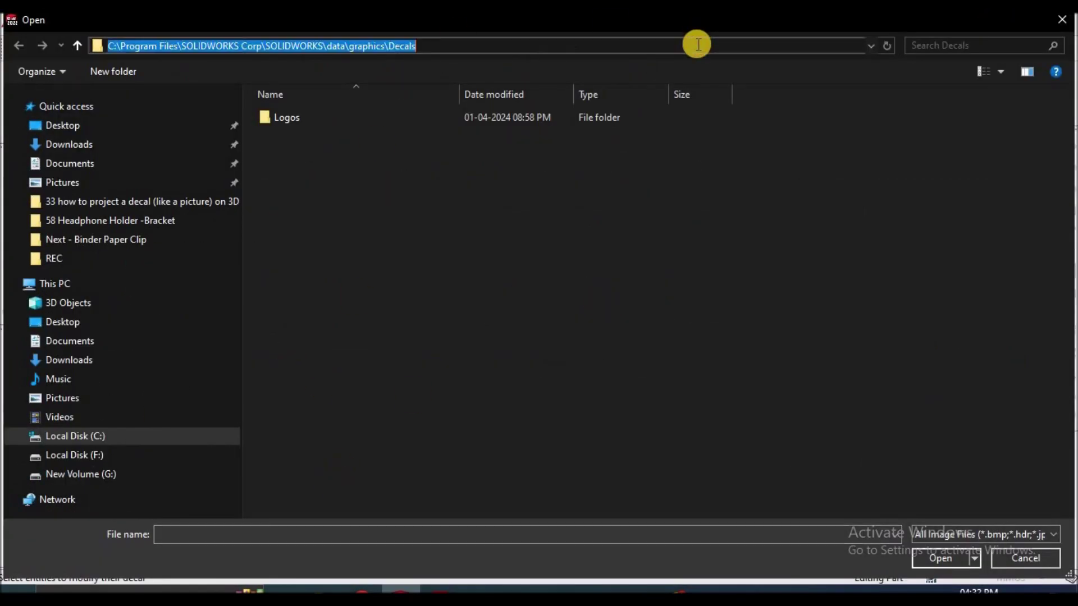
key(ctrl+v)
key(Return)
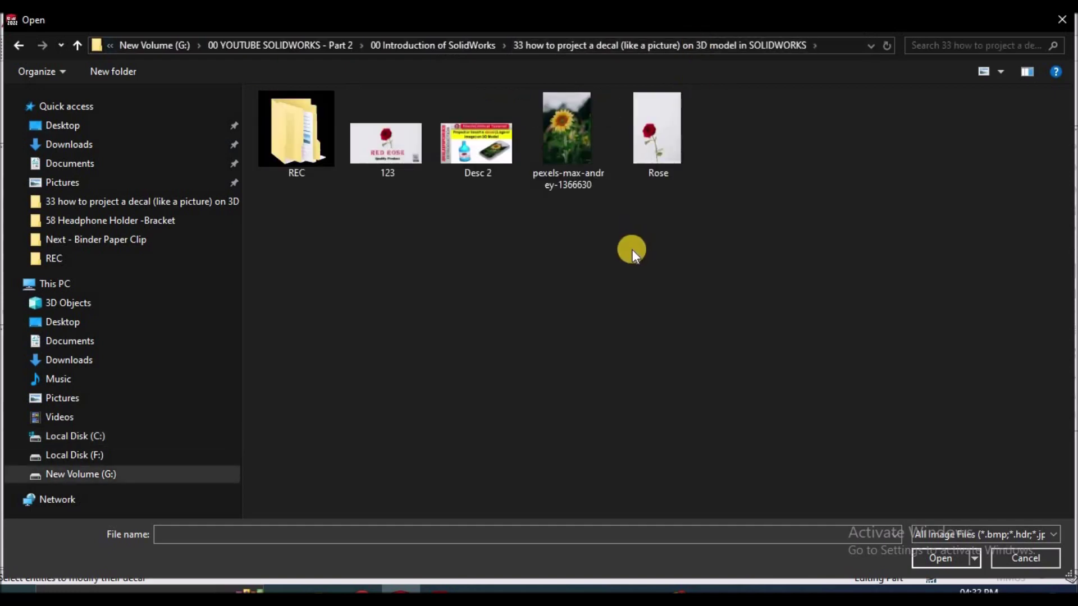
click(393, 159)
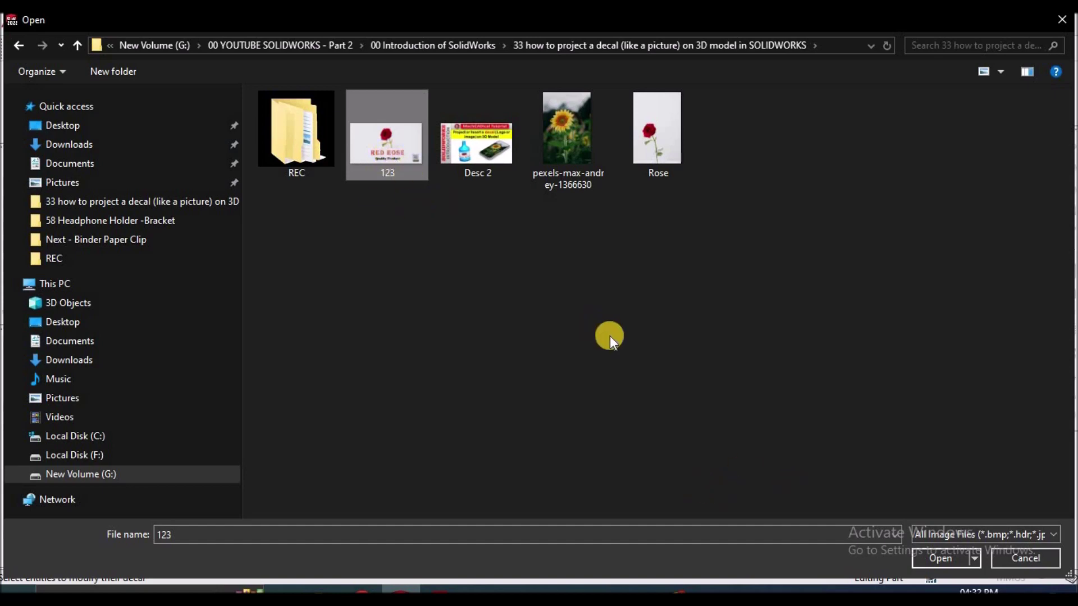
- Load the 123 RED ROSE image as the decal and apply it to the bottle's body face
click(938, 555)
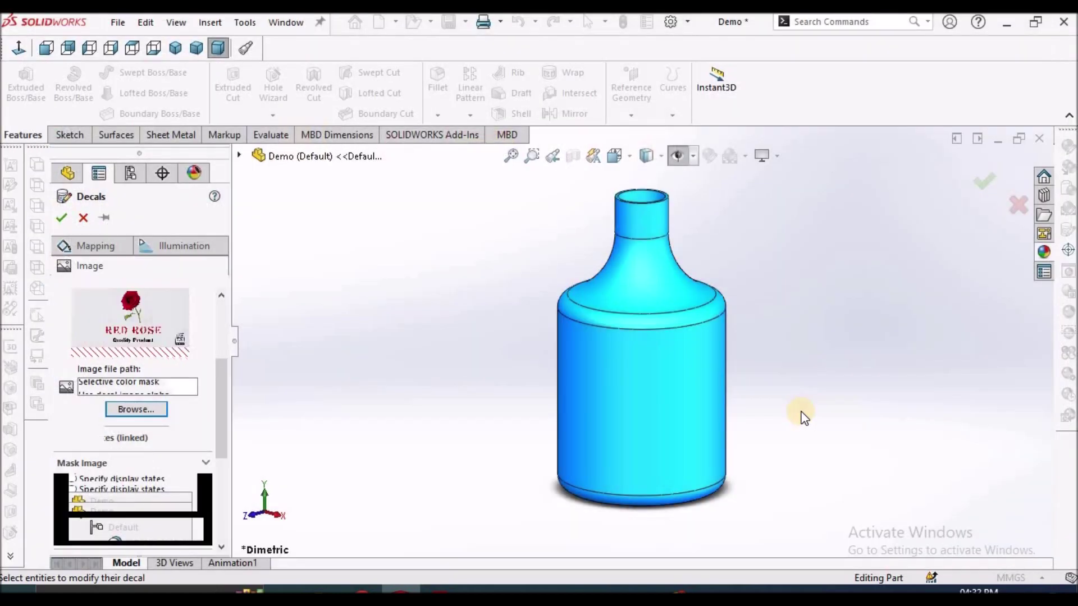
click(656, 341)
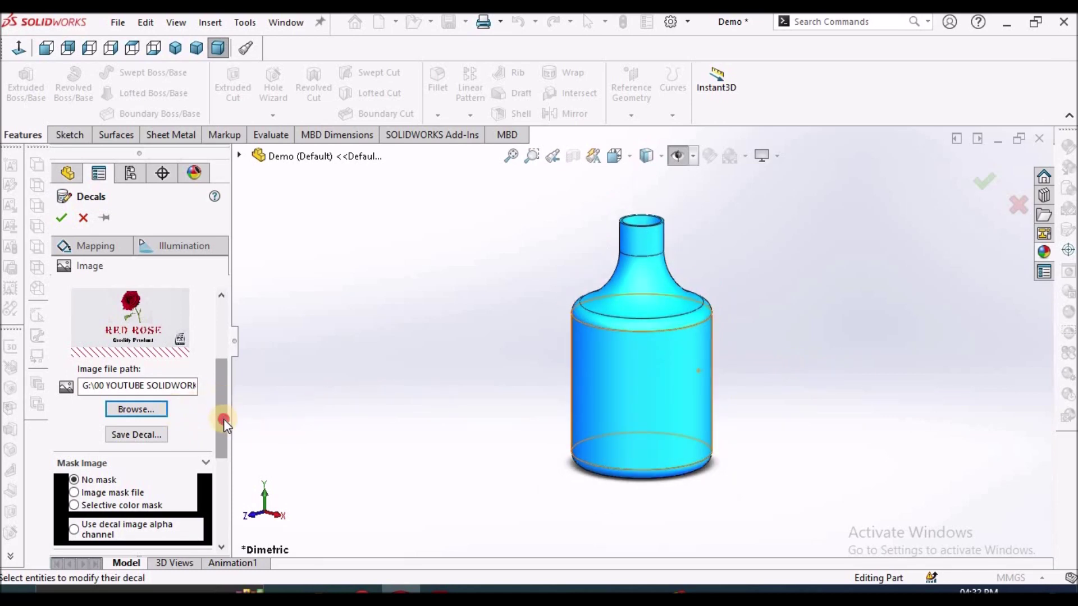
mouse_move(224, 419)
mouse_down()
mouse_move(223, 493)
mouse_move(223, 400)
mouse_up()
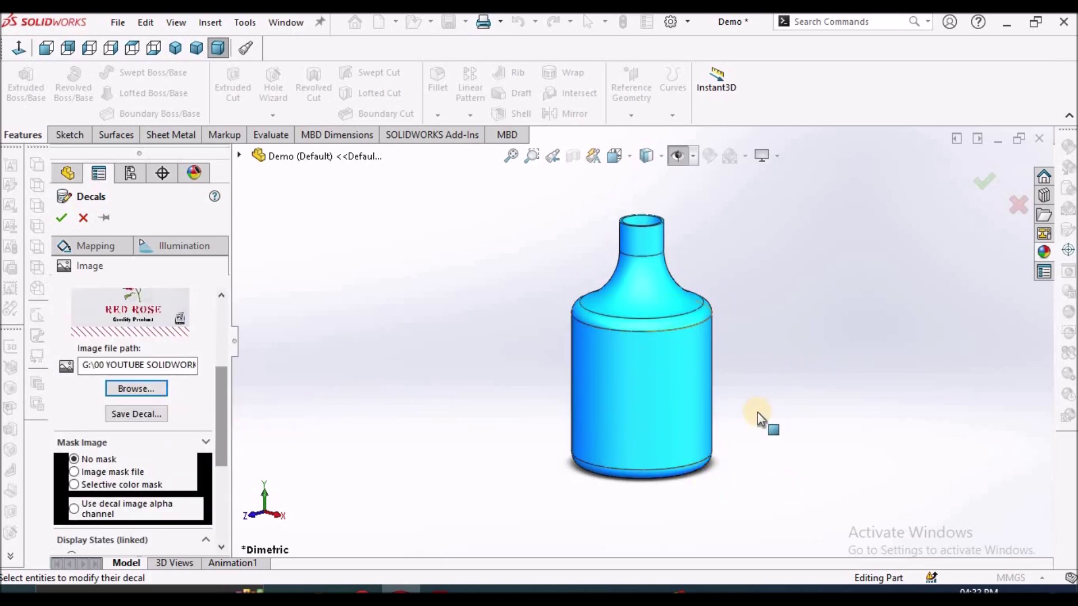
click(662, 391)
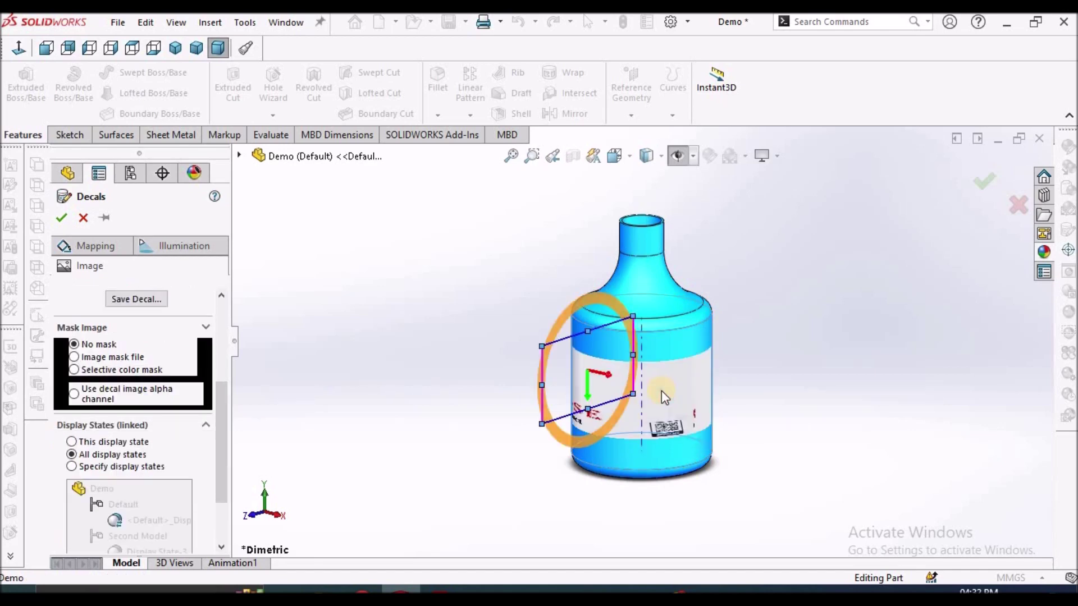
mouse_move(661, 391)
middle_down()
mouse_move(783, 437)
mouse_move(748, 429)
mouse_move(679, 359)
mouse_move(683, 385)
mouse_move(671, 387)
middle_up()
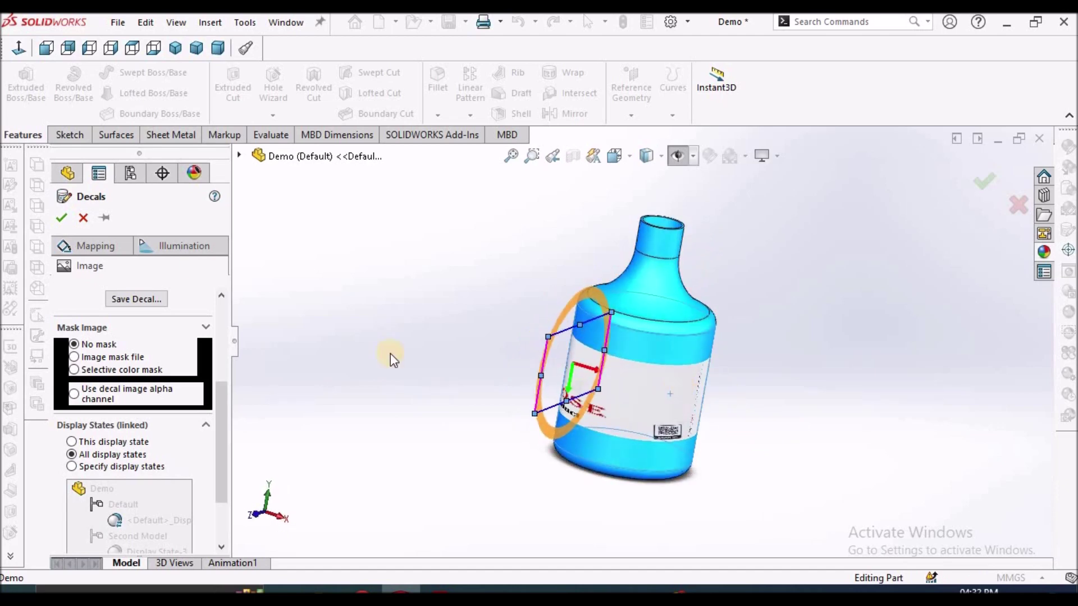
- Set the decal height to 123 mm, widen it to about 89 mm, and move it up
click(86, 245)
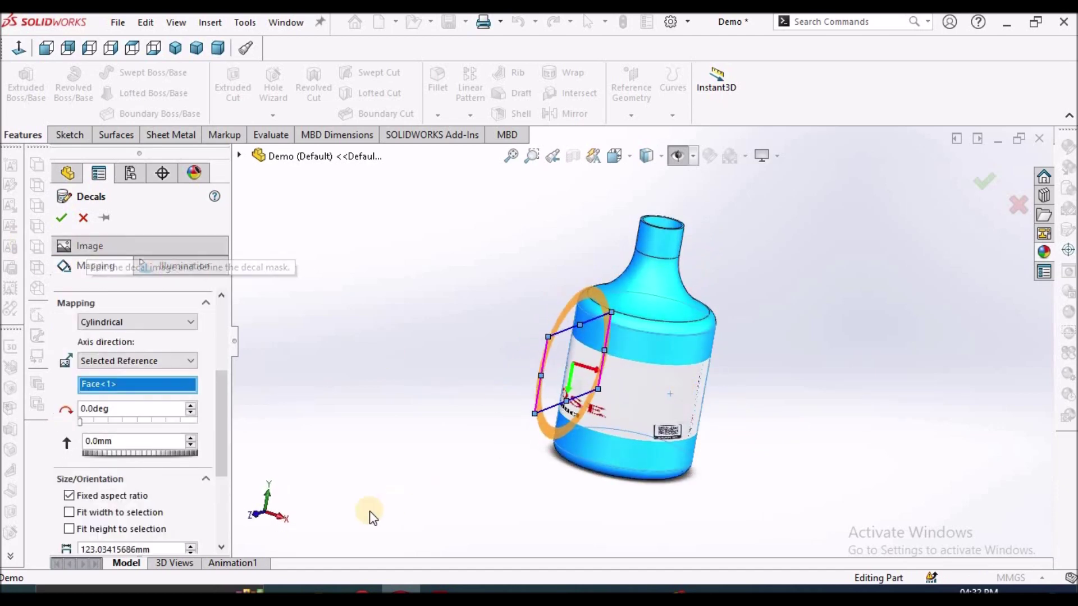
drag(219, 402, 222, 467)
click(157, 413)
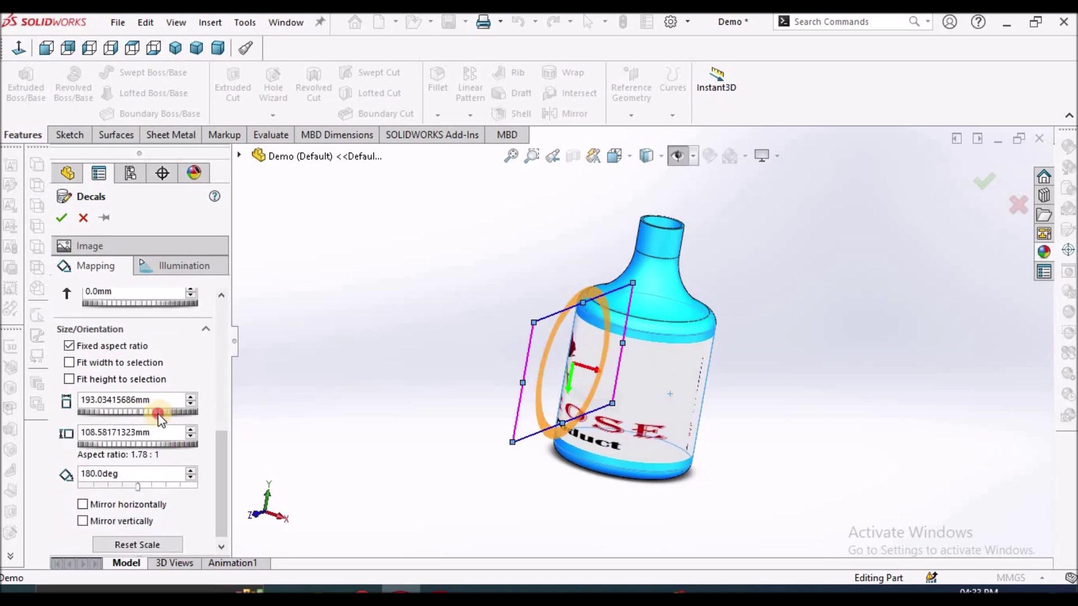
click(149, 414)
mouse_move(139, 450)
mouse_down()
mouse_move(156, 441)
mouse_move(147, 444)
mouse_up()
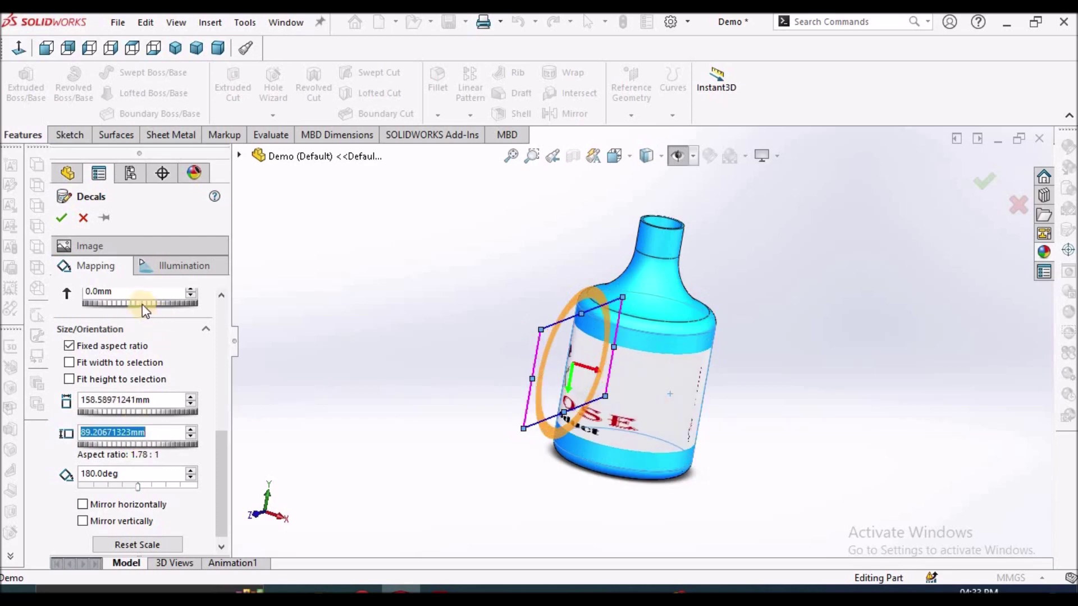
drag(152, 302, 142, 310)
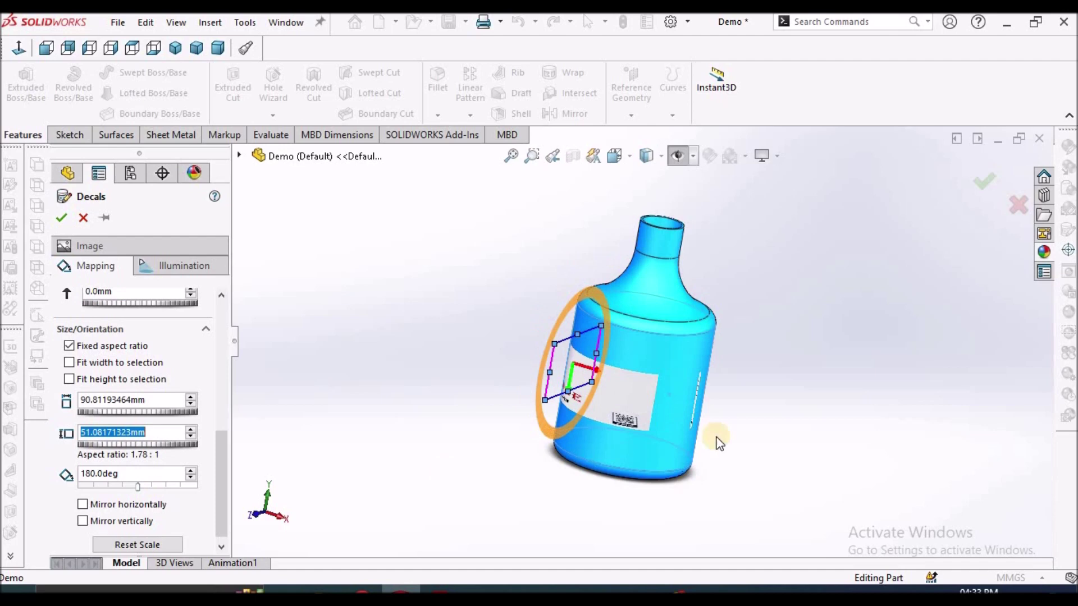
- Rotate the label slightly and enlarge it to about 151 mm tall, then finish the decal
middle_drag(750, 415, 679, 427)
scroll(679, 426, down, 10)
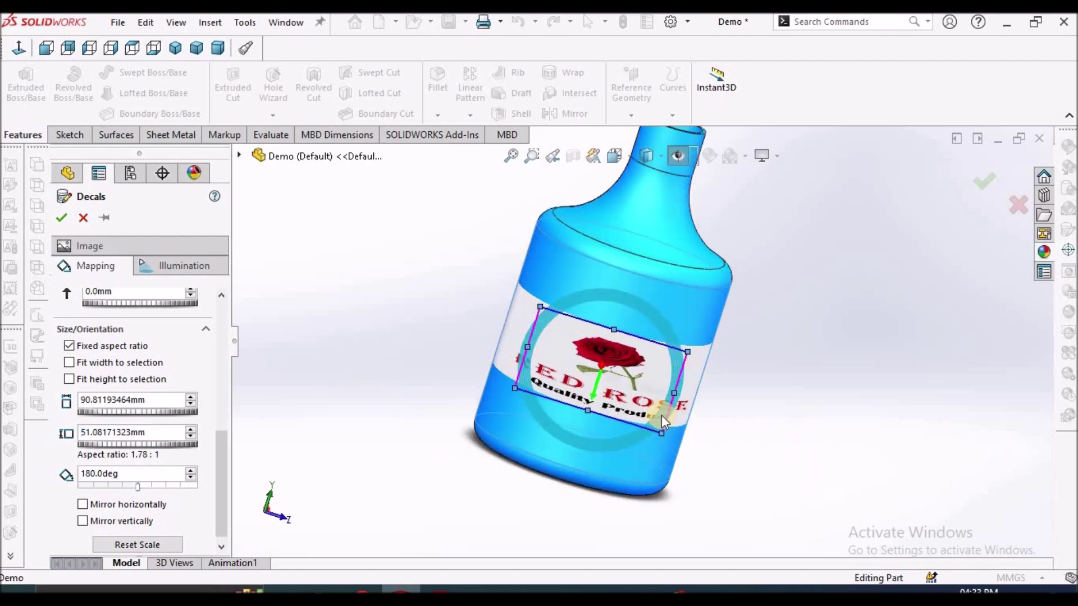
scroll(671, 425, up, 10)
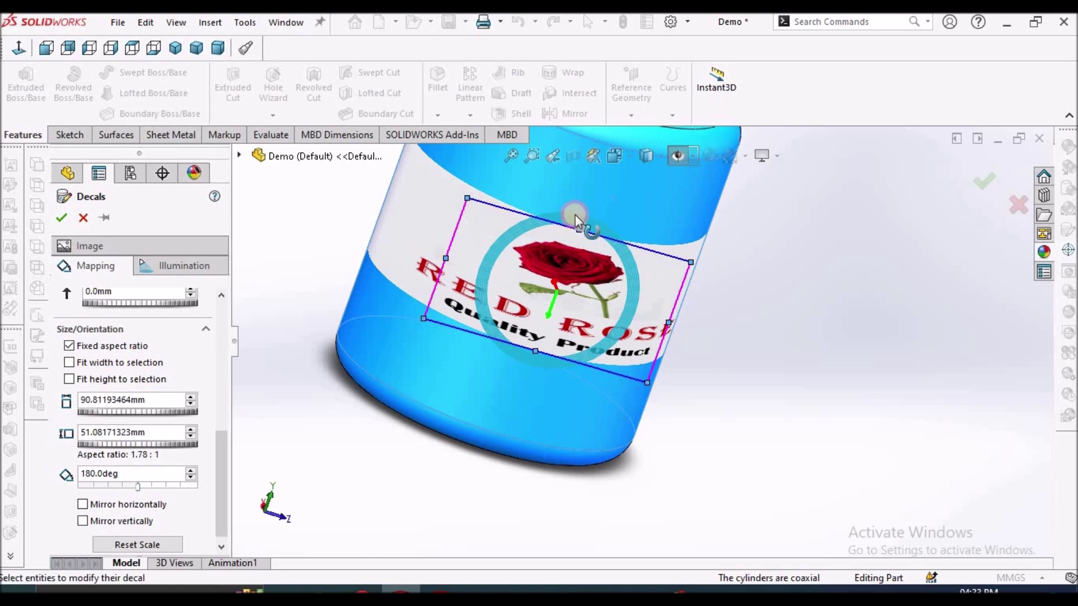
mouse_move(575, 215)
mouse_down()
mouse_move(591, 209)
mouse_move(602, 230)
mouse_move(588, 209)
mouse_up()
mouse_move(696, 259)
mouse_down()
mouse_move(712, 219)
mouse_move(674, 260)
mouse_move(684, 246)
mouse_up()
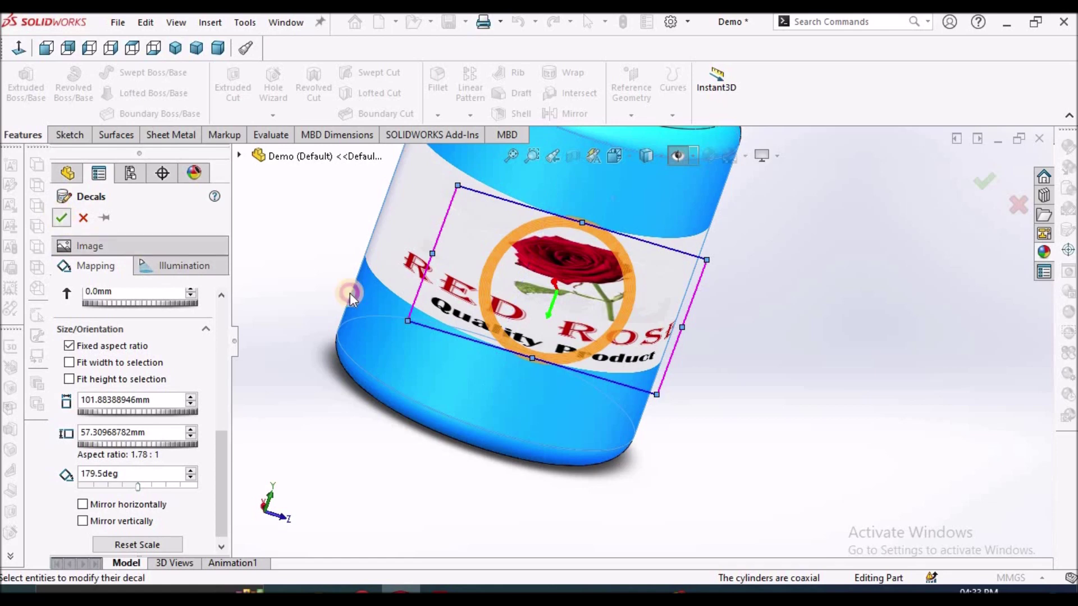
scroll(713, 407, up, 5)
middle_drag(713, 407, 657, 356)
scroll(604, 297, down, 5)
- Fit the labelled bottle in an upright standard view, then switch to the Desc 2.pdf slide
click(68, 172)
key(f)
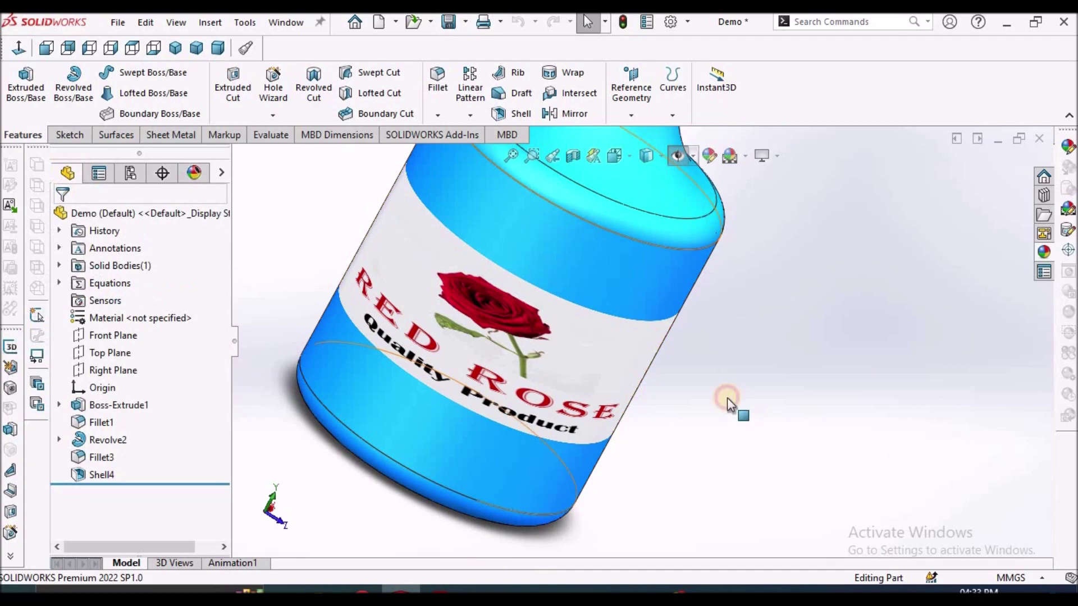
scroll(621, 366, down, 3)
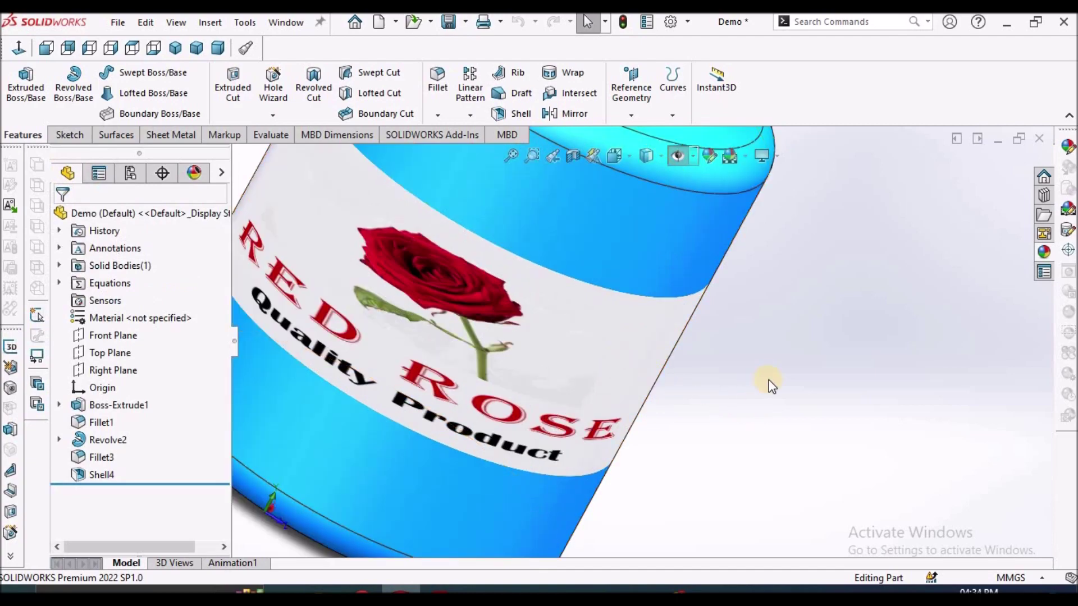
scroll(769, 385, up, 4)
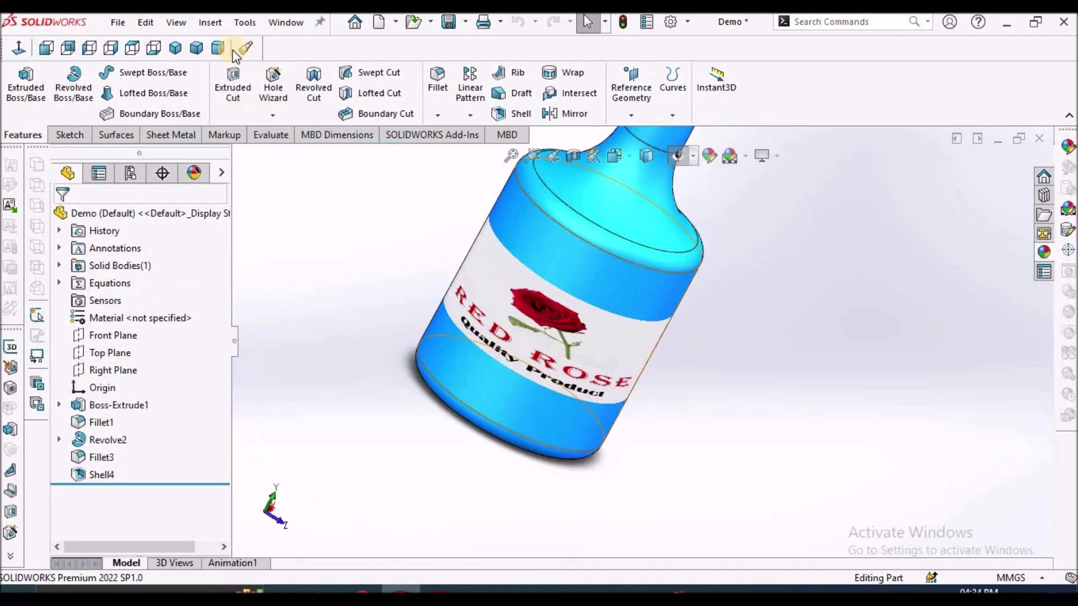
click(218, 49)
key(alt+Tab)
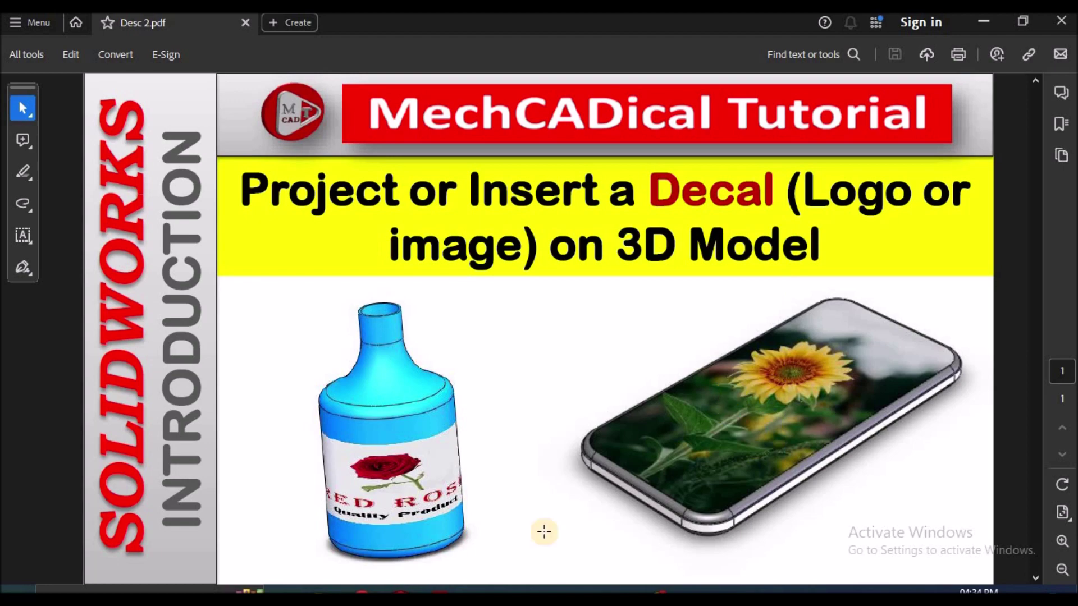
- Compare the Pexels sunflower results with the silver iPhone photo, then return to the Desc 2 PDF
click(362, 592)
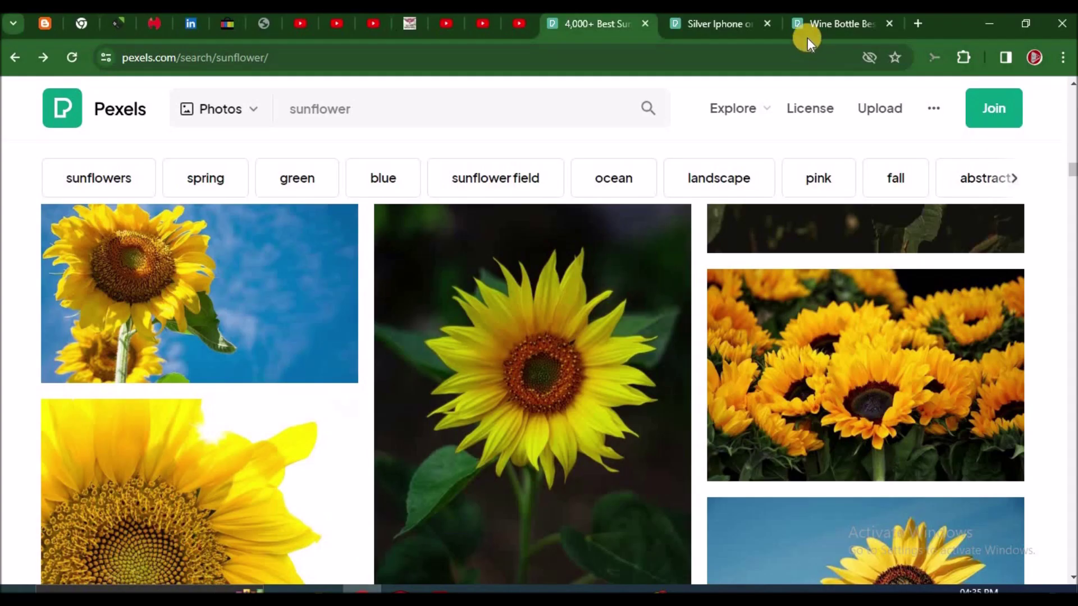
click(715, 24)
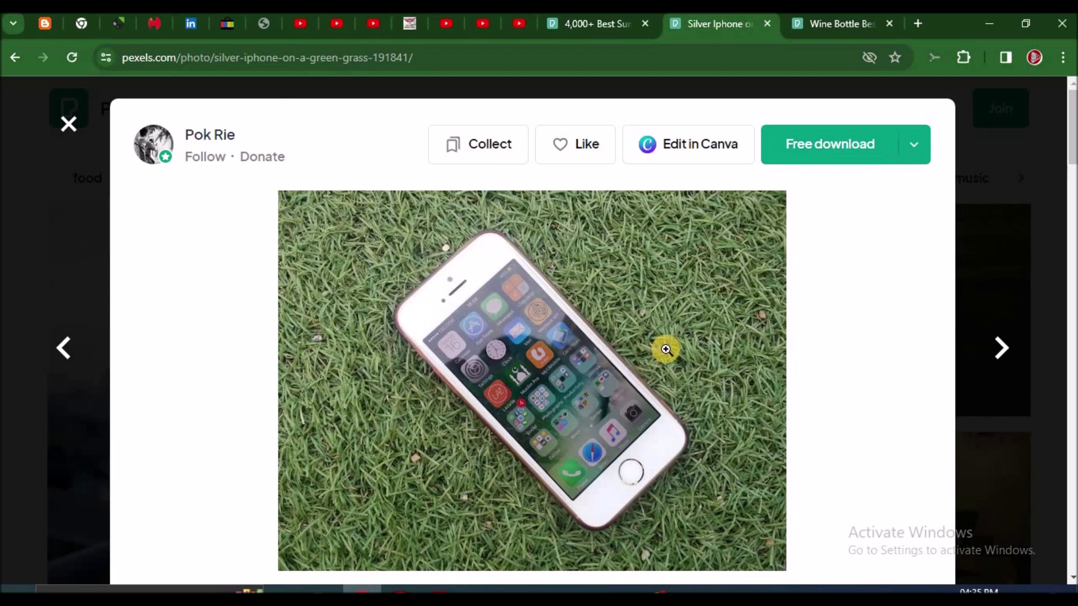
click(440, 592)
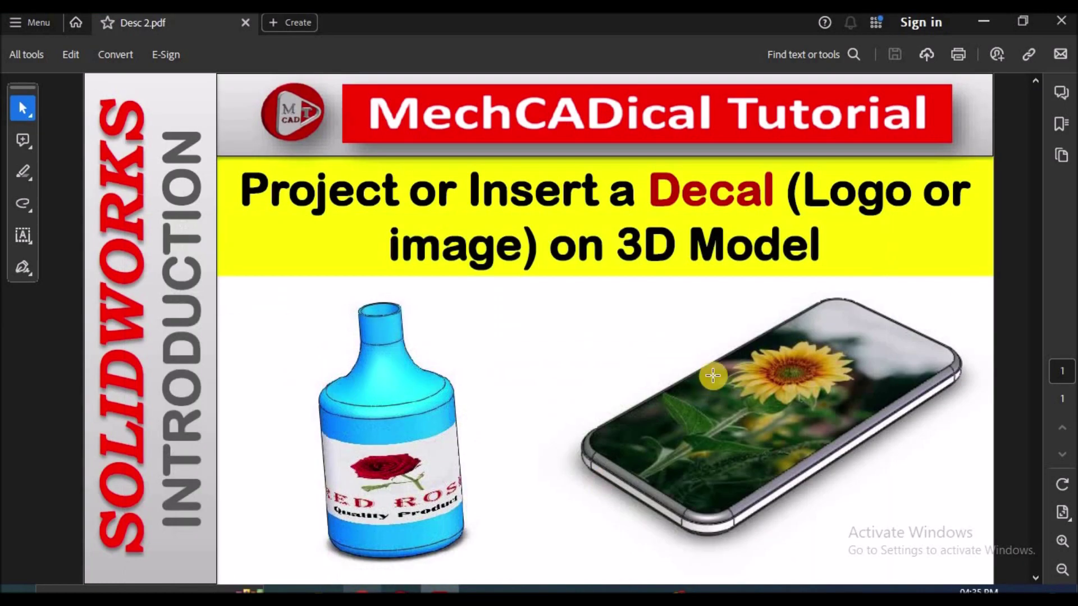
- Bring the DEmo Phone part forward in SOLIDWORKS and show its decals list
click(401, 593)
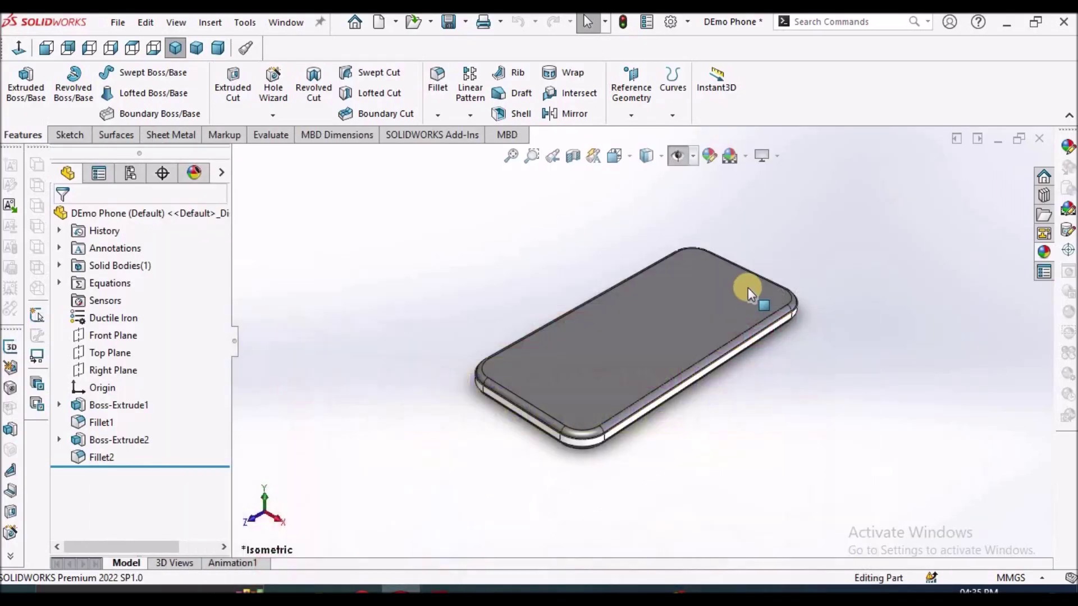
click(825, 342)
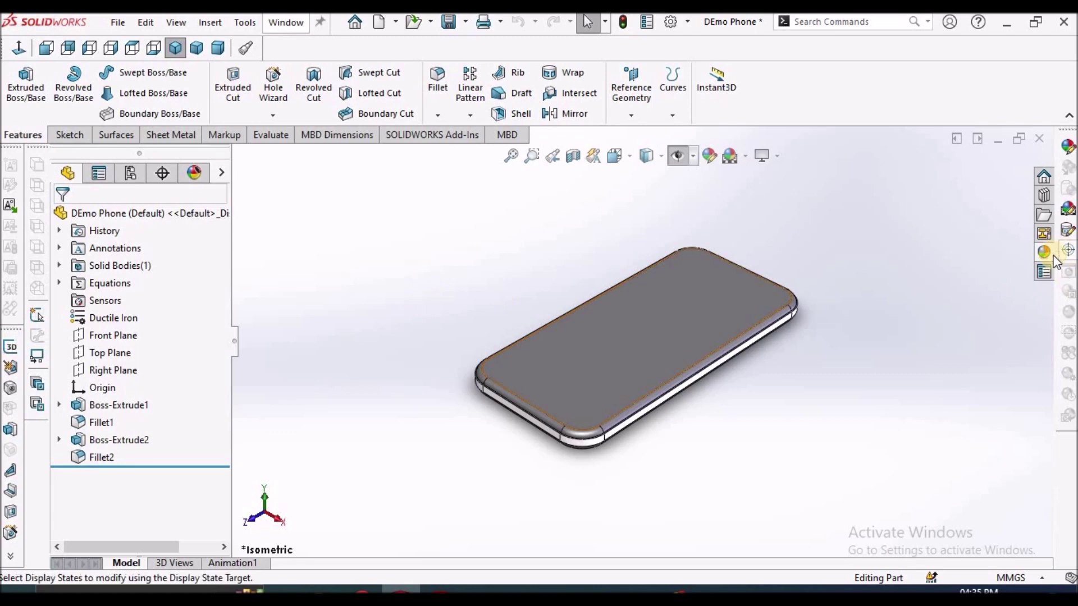
click(201, 176)
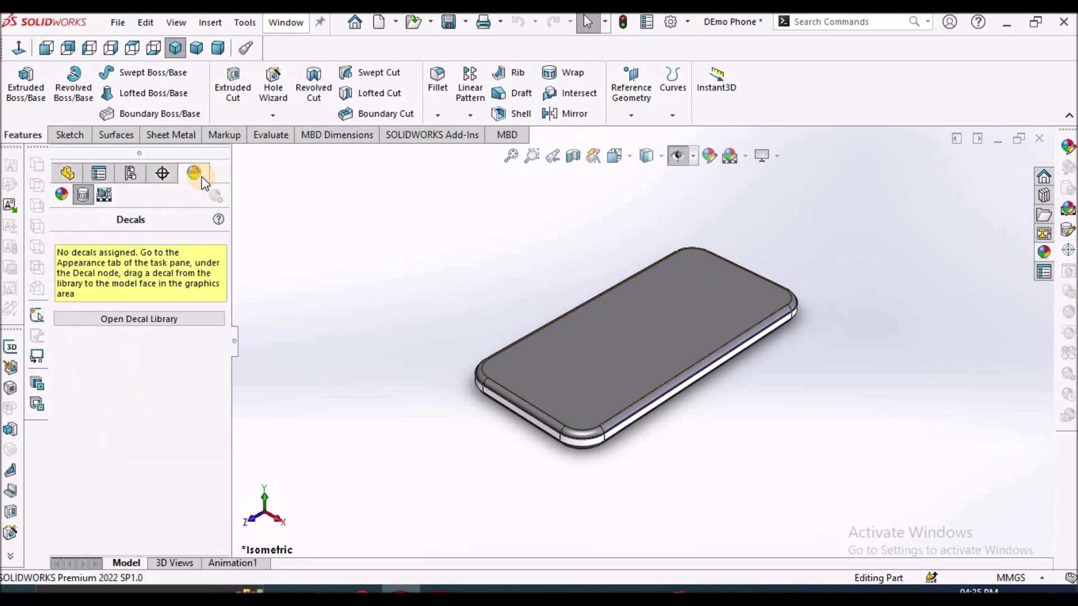
- Add a decal from the phone face's right-click menu and go to choosing its image file
right_click(116, 375)
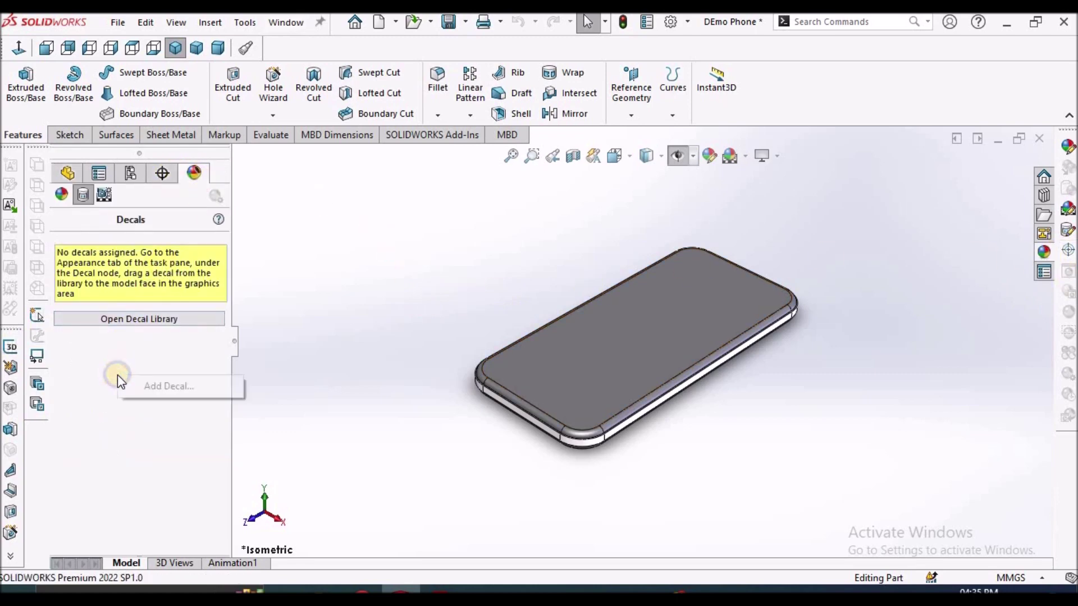
click(171, 386)
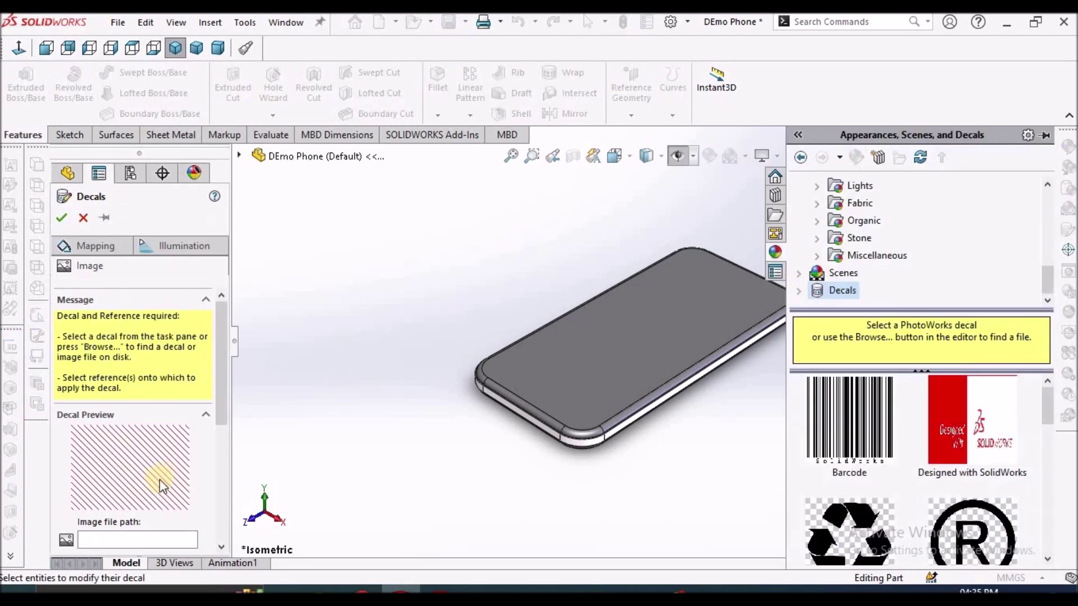
drag(218, 398, 223, 453)
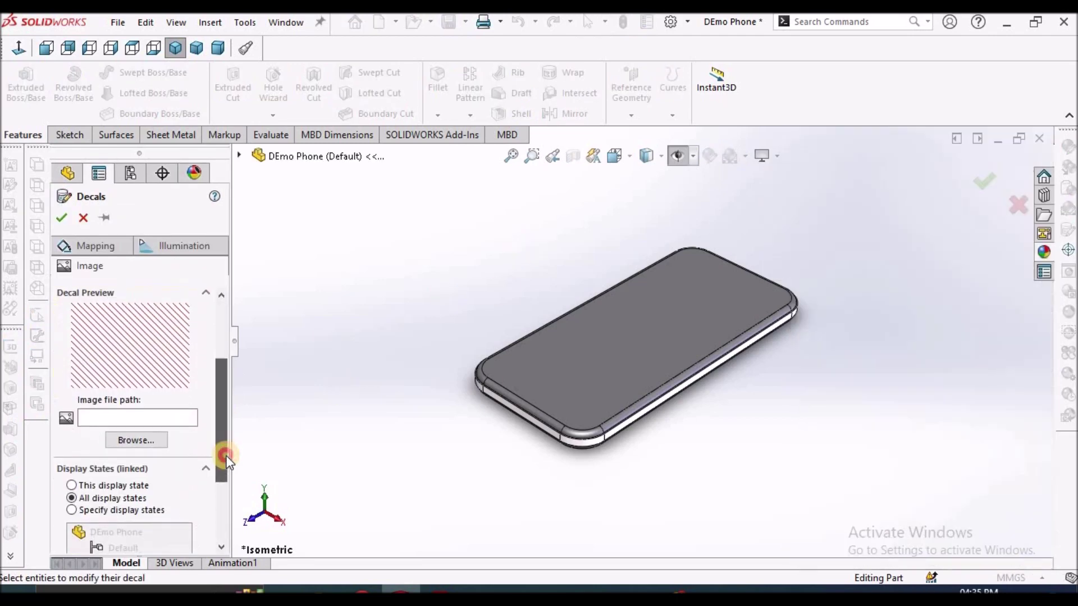
click(151, 442)
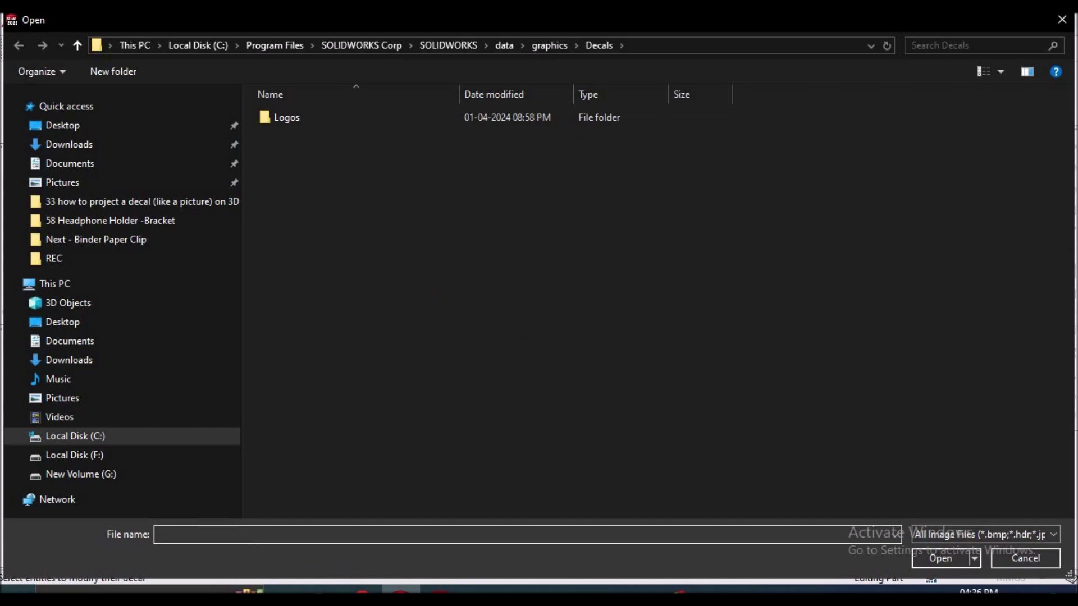
- Paste the tutorial folder path from File Explorer into the Open dialog and load the sunflower JPG
key(alt+Tab)
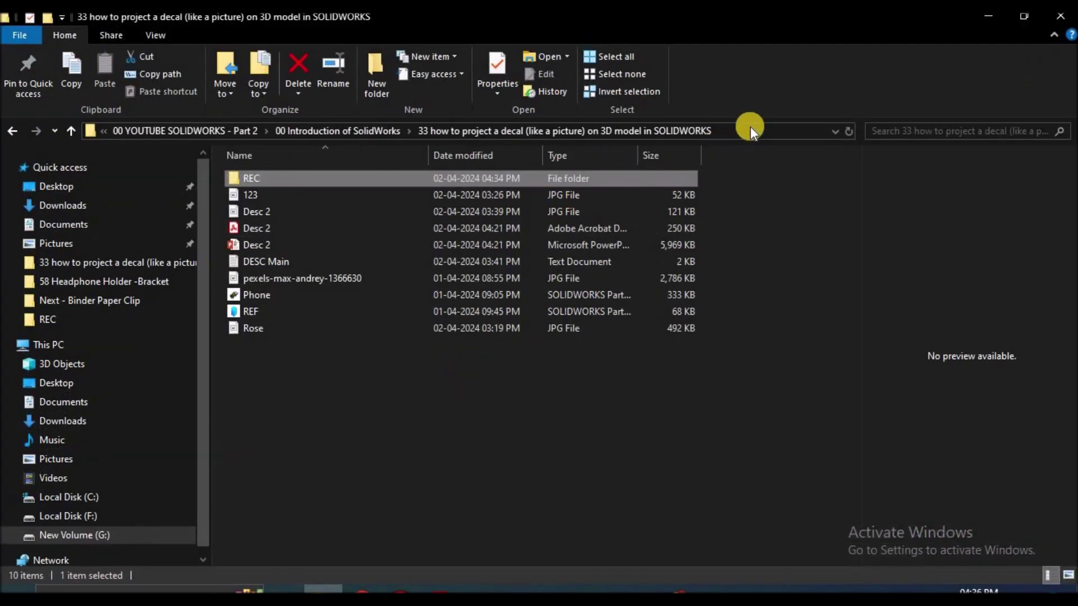
click(750, 128)
key(ctrl+c)
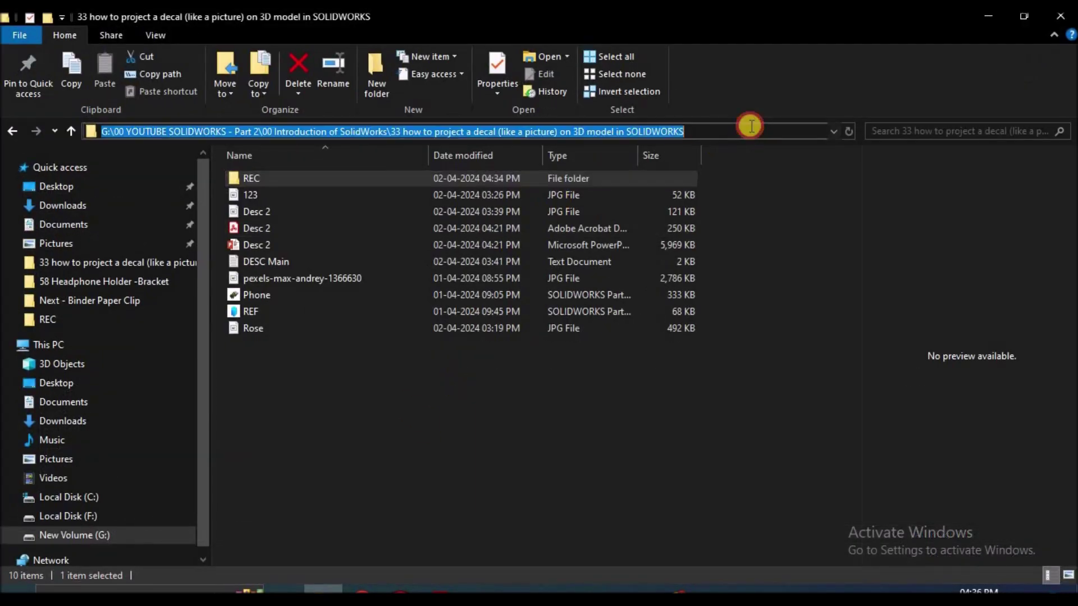
click(1001, 20)
click(758, 45)
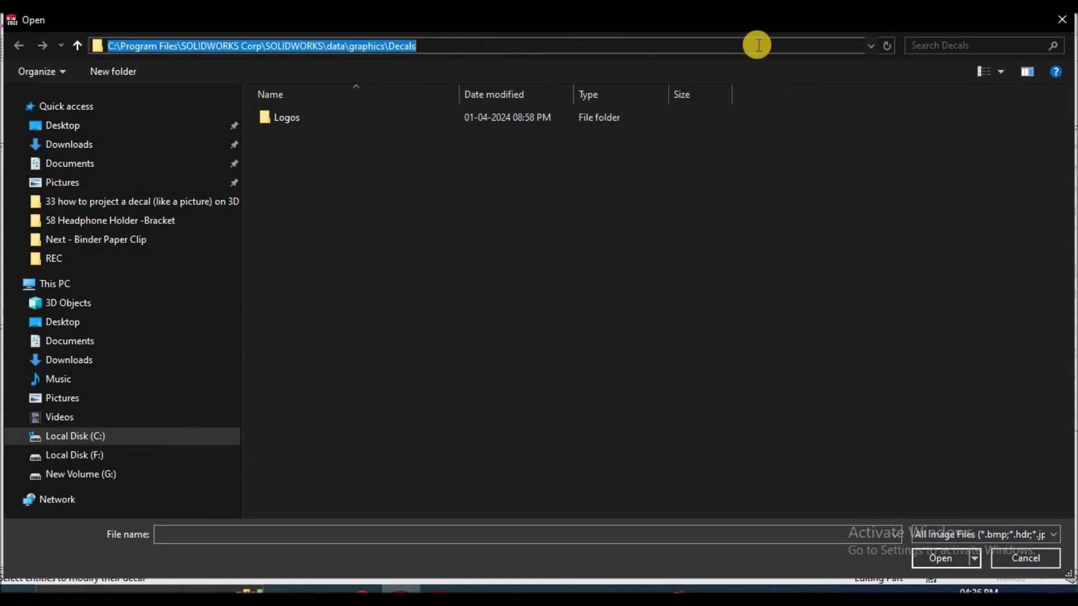
key(ctrl+v)
key(Return)
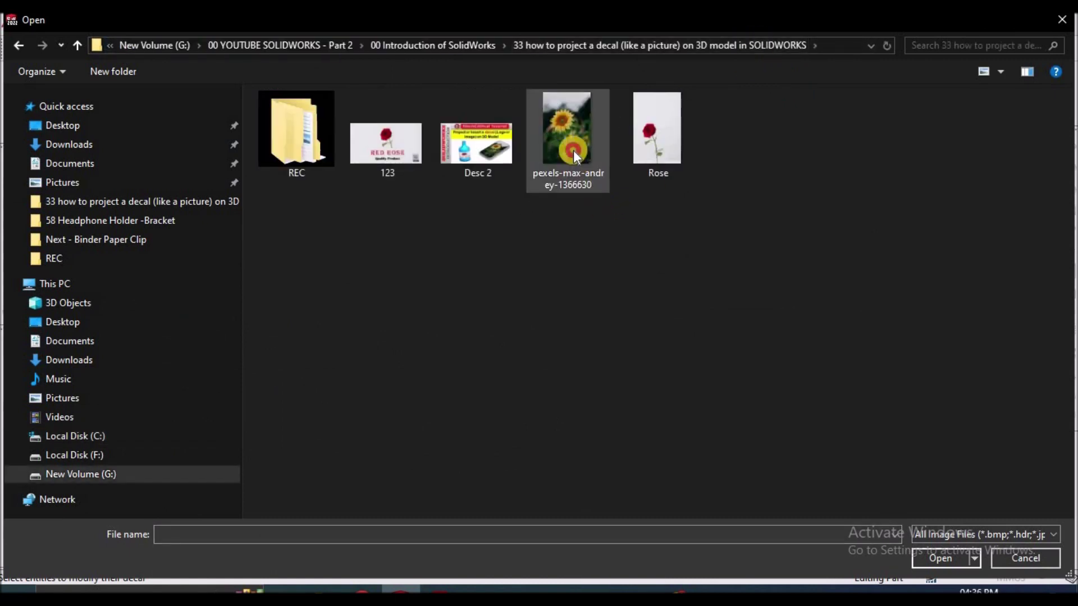
click(574, 149)
click(944, 555)
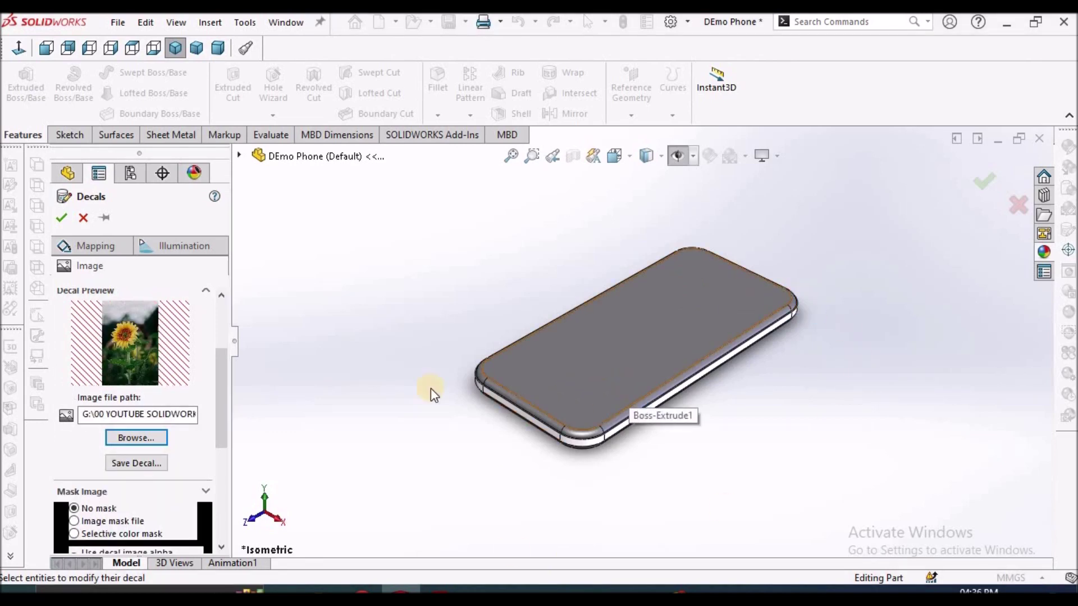
- Apply the sunflower decal to the phone's top face, then view it from Top, zoomed in
click(626, 353)
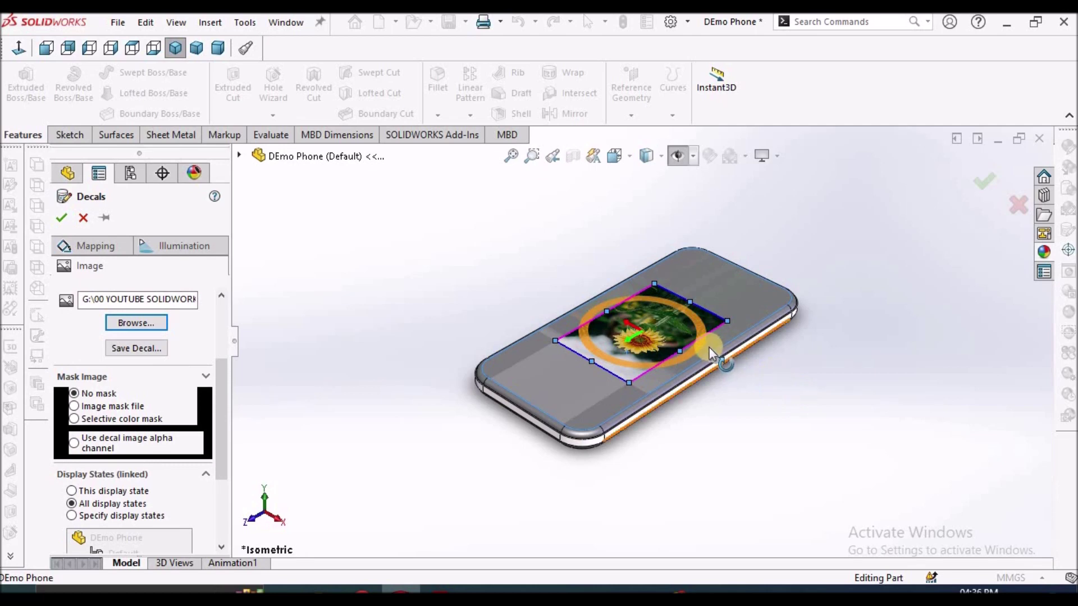
middle_drag(717, 356, 718, 490)
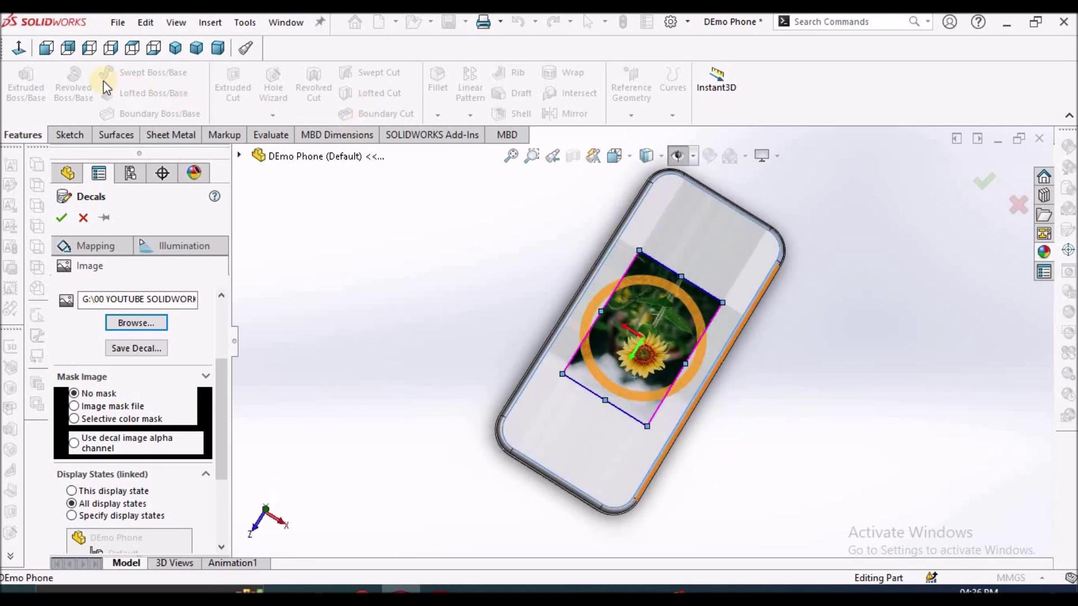
click(133, 48)
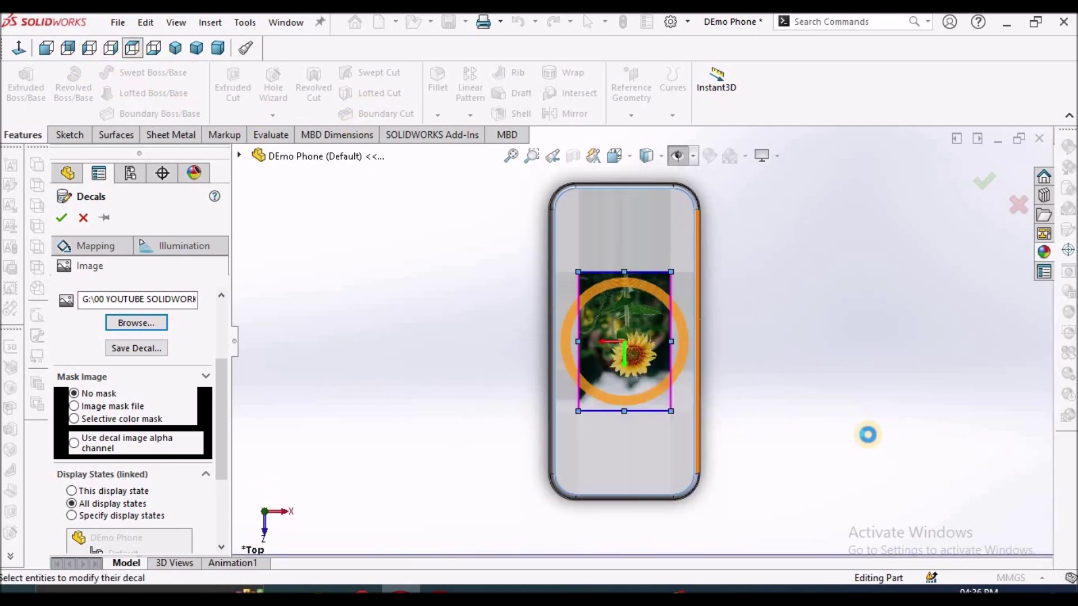
scroll(645, 413, down, 2)
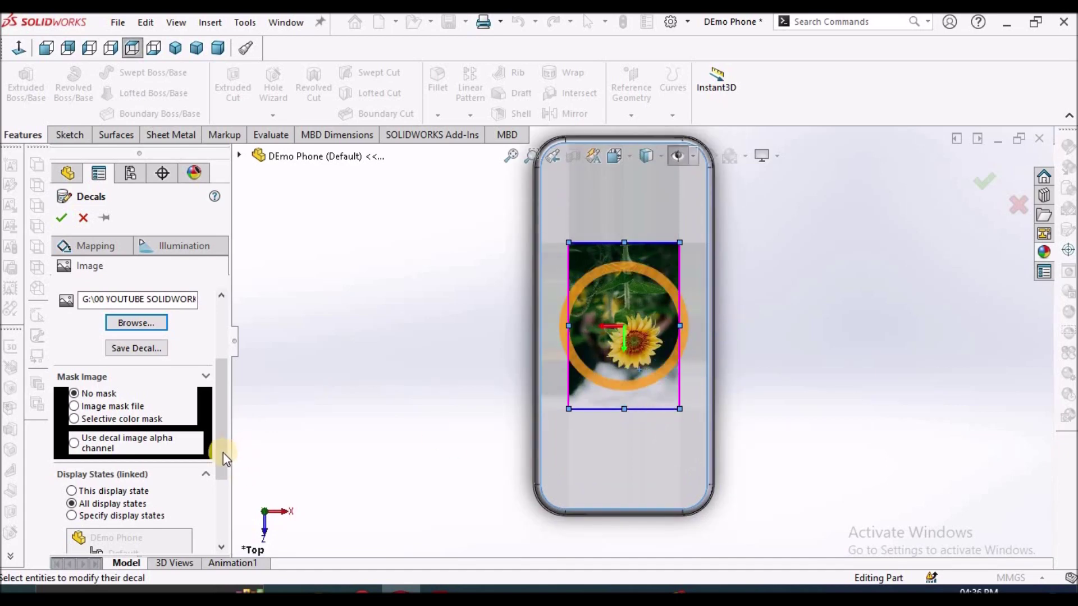
drag(224, 452, 233, 397)
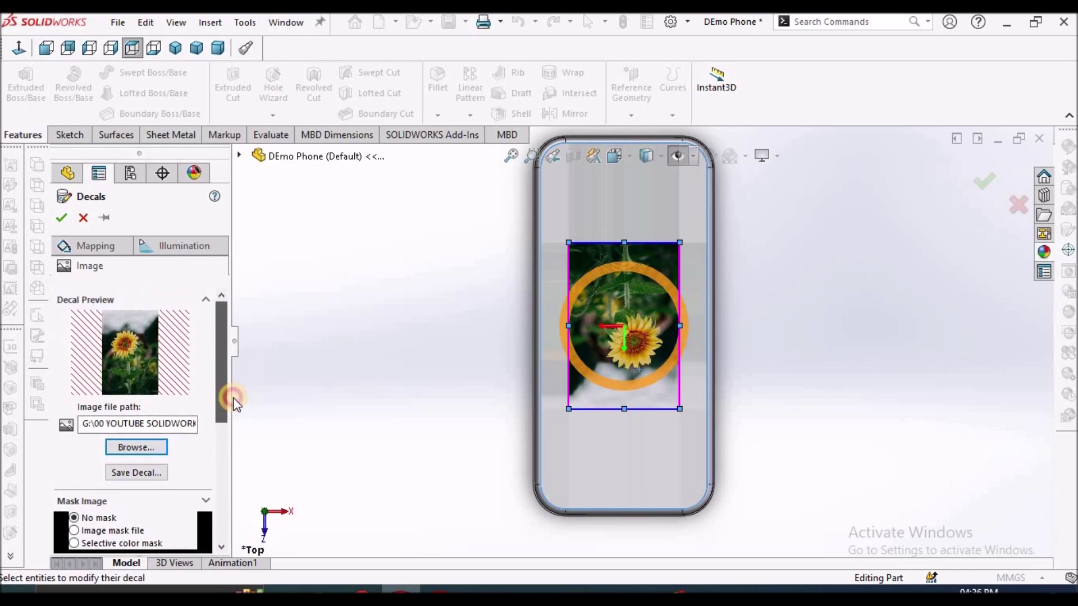
- In Mapping, rotate the sunflower decal to 180° and drag its size toward 76 × 114 mm
click(90, 248)
drag(223, 413, 242, 532)
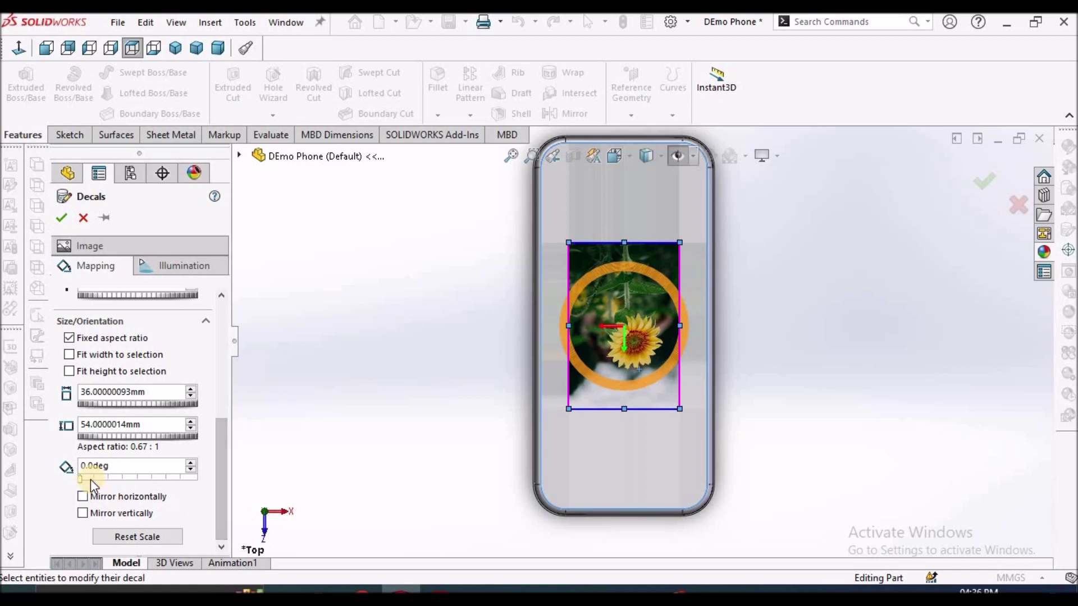
drag(83, 480, 141, 482)
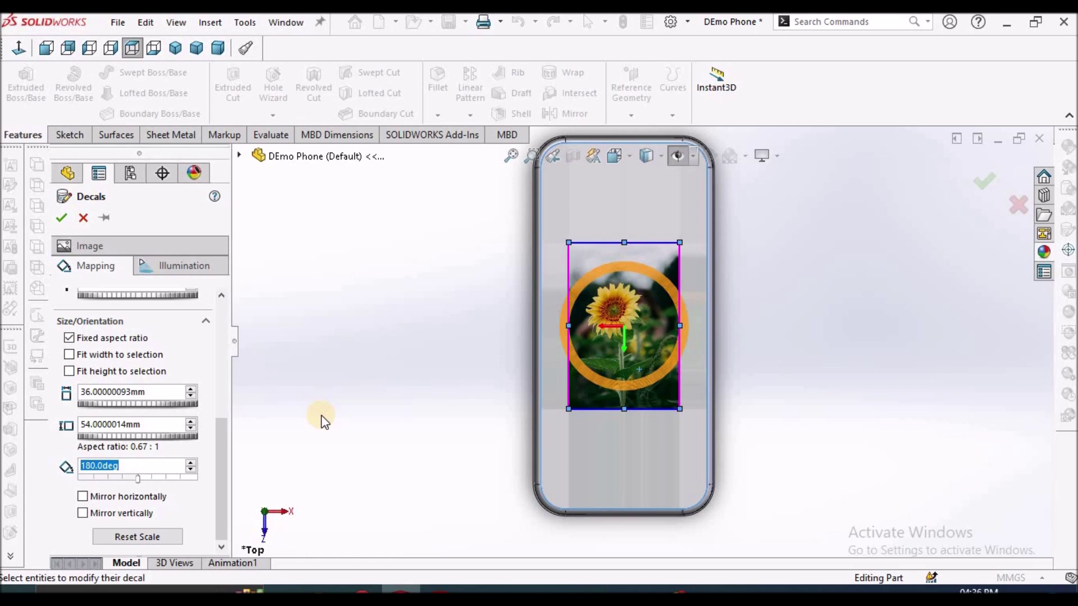
mouse_move(120, 407)
mouse_down()
mouse_move(110, 404)
mouse_move(142, 407)
mouse_move(126, 407)
mouse_move(134, 416)
mouse_up()
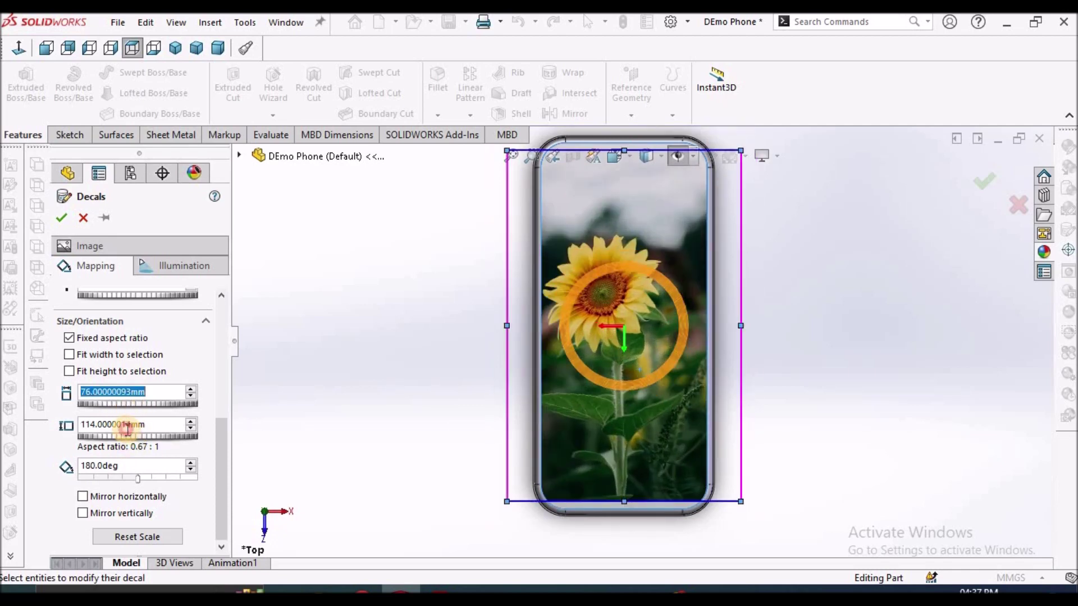
click(127, 434)
drag(127, 433, 133, 434)
- Shift the sunflower decal's horizontal offset to -10 mm
scroll(217, 409, up, 3)
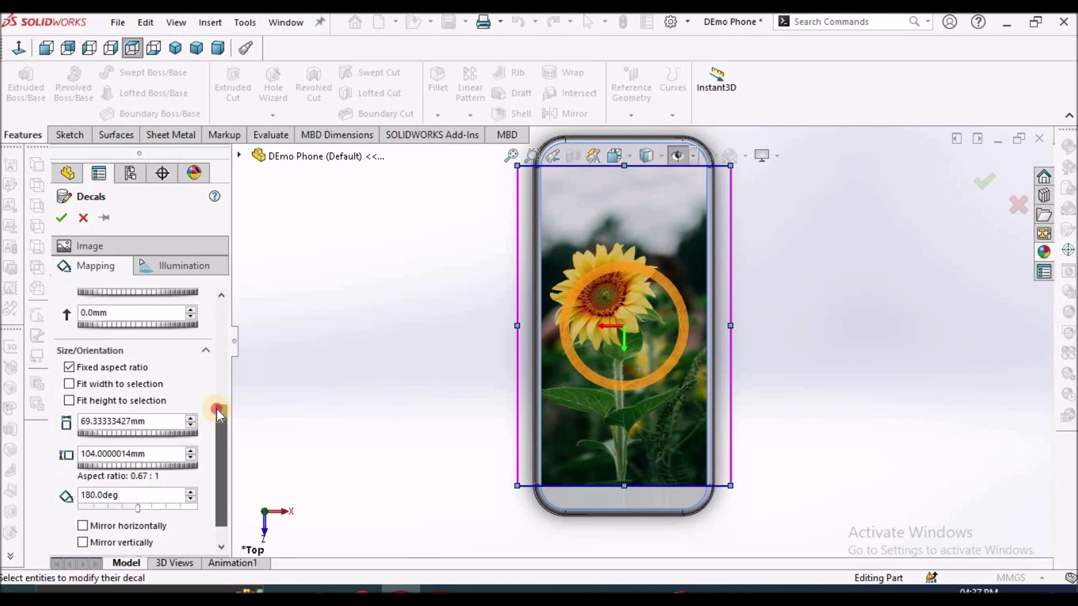
drag(134, 345, 143, 349)
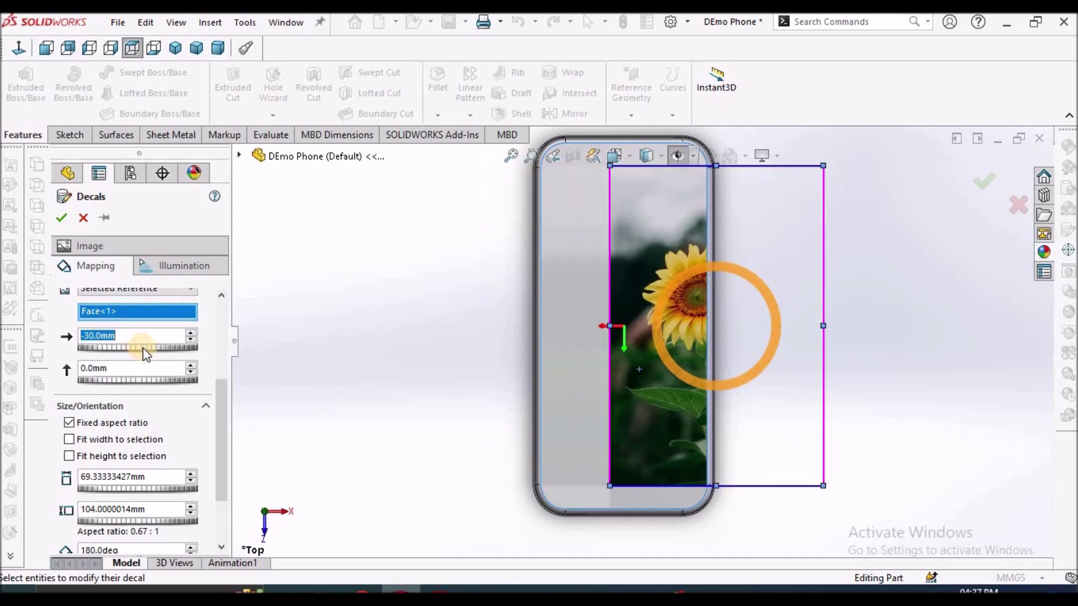
click(180, 337)
click(191, 333)
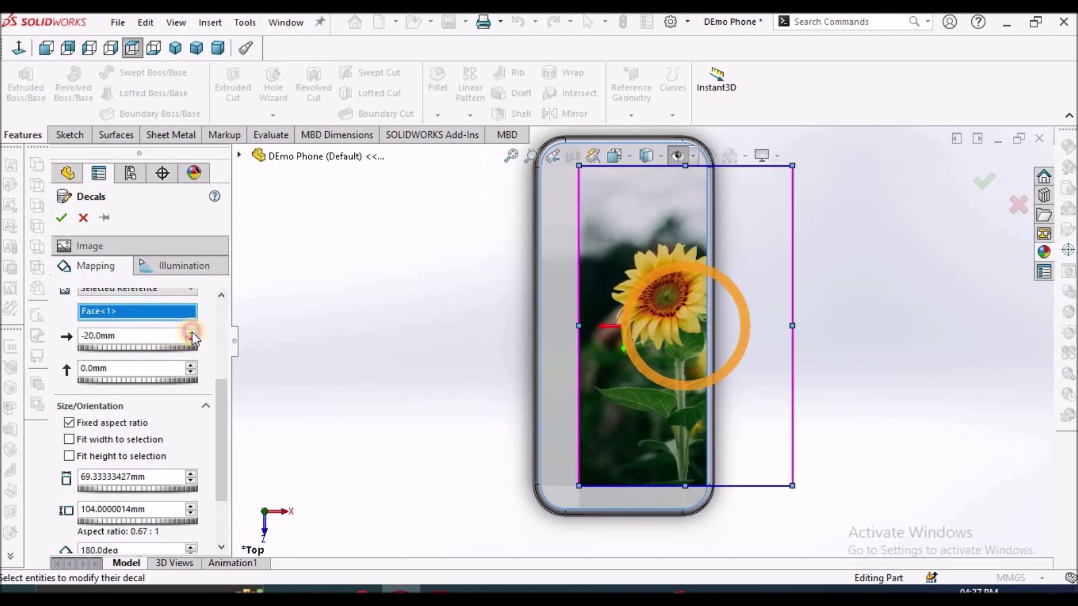
- Enlarge the decal to 99.33 × 149 mm to fill the screen, and apply it
click(219, 414)
drag(218, 415, 218, 427)
click(141, 460)
drag(143, 462, 145, 462)
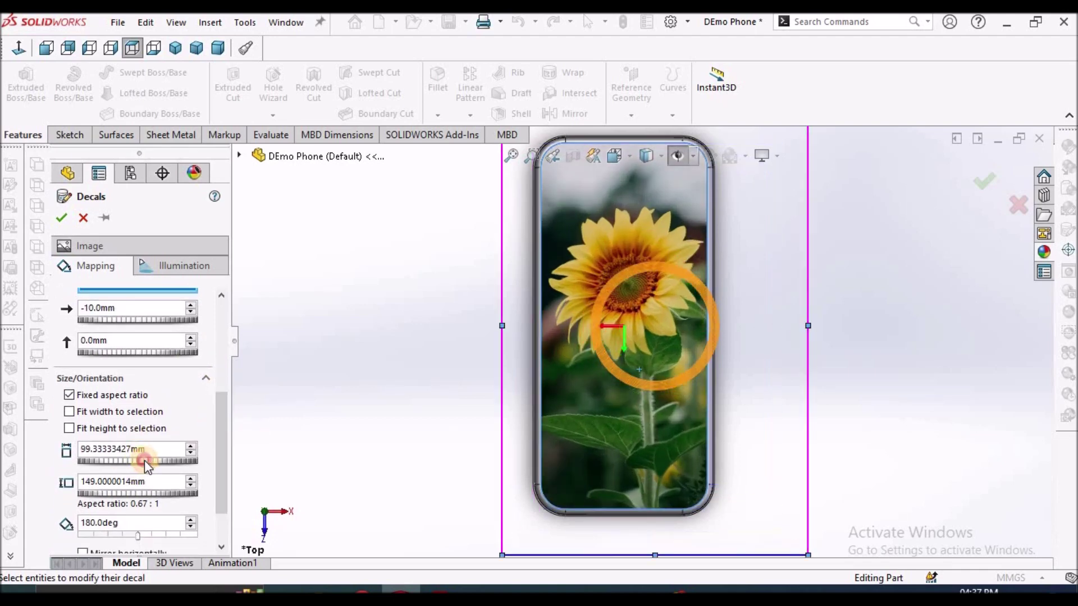
double_click(152, 445)
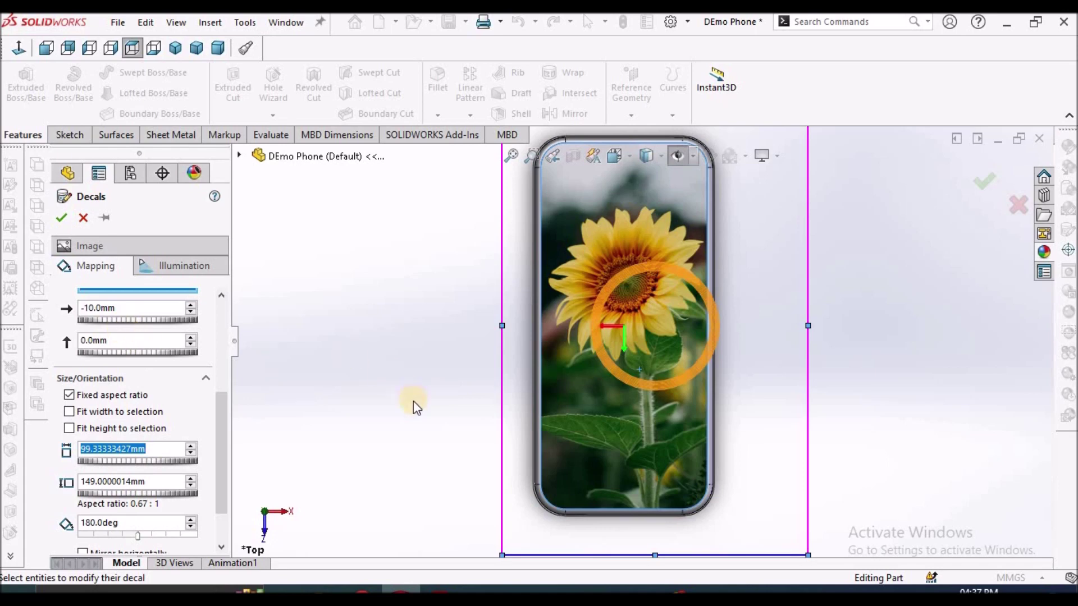
click(62, 219)
- Zoom to fit, return to the FeatureManager tree and show the phone in Isometric view
scroll(659, 378, up, 2)
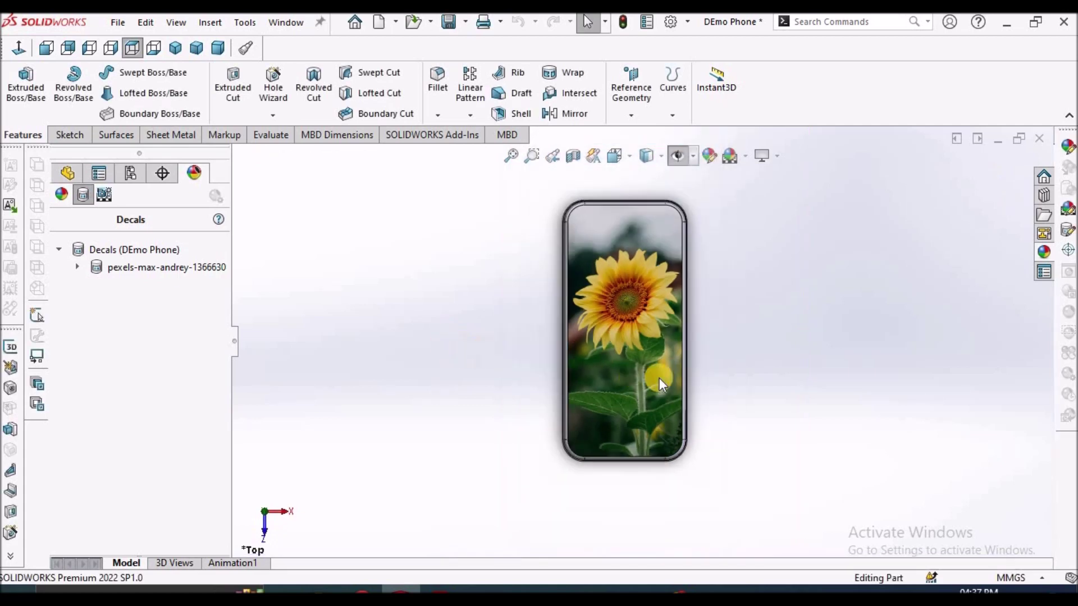
scroll(667, 354, down, 2)
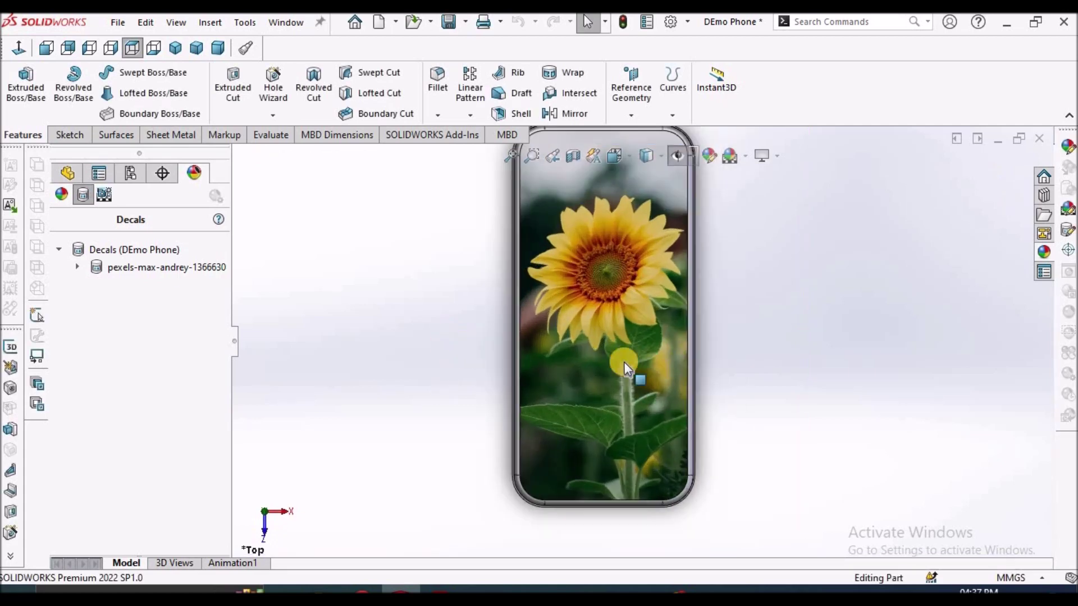
click(67, 174)
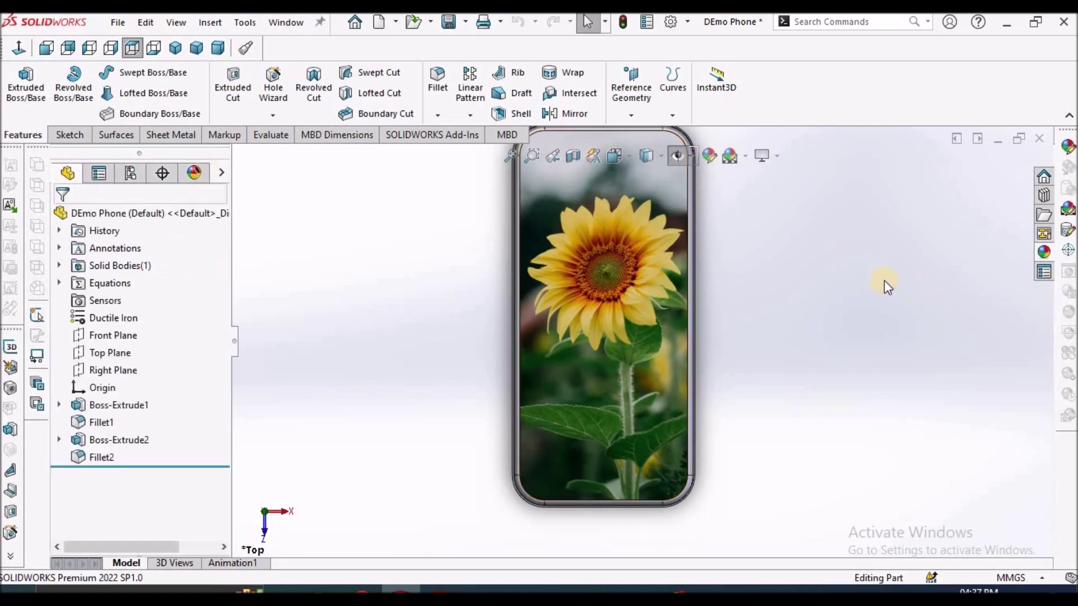
click(174, 48)
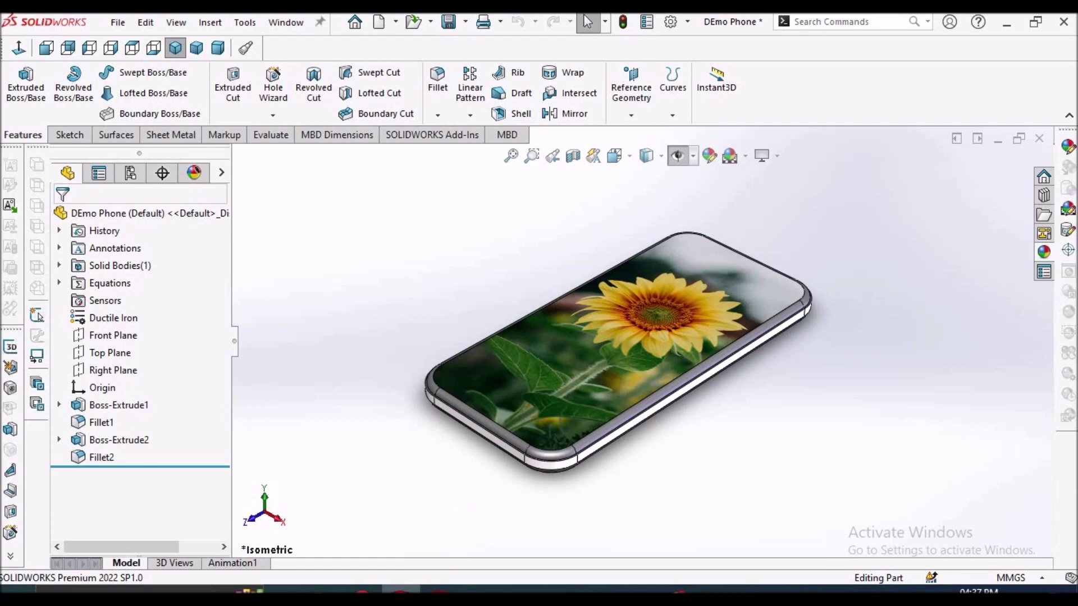
- Bring the Desc 2.pdf title page in Acrobat Reader to the front
mouse_move(439, 590)
click(458, 494)
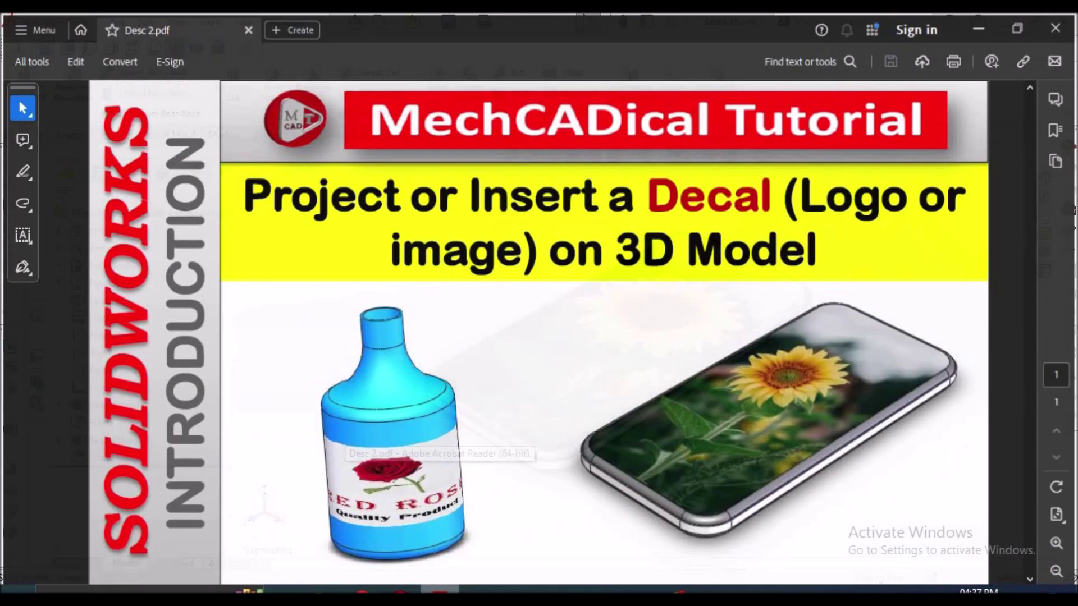